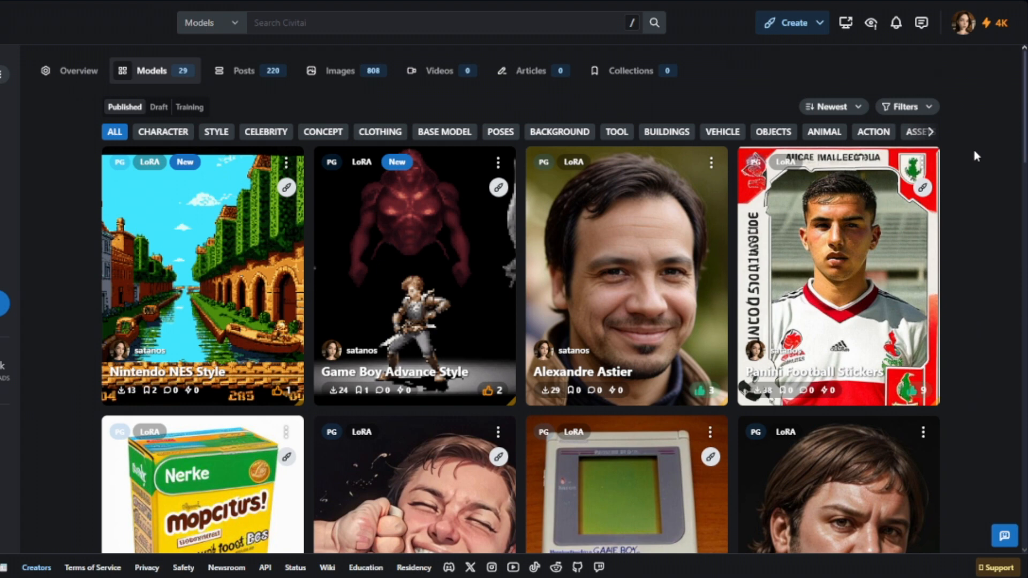
# Look through the published LoRA models listed on the creator profile, down to the oldest entries.
pyautogui.scroll(-6, 958, 152)
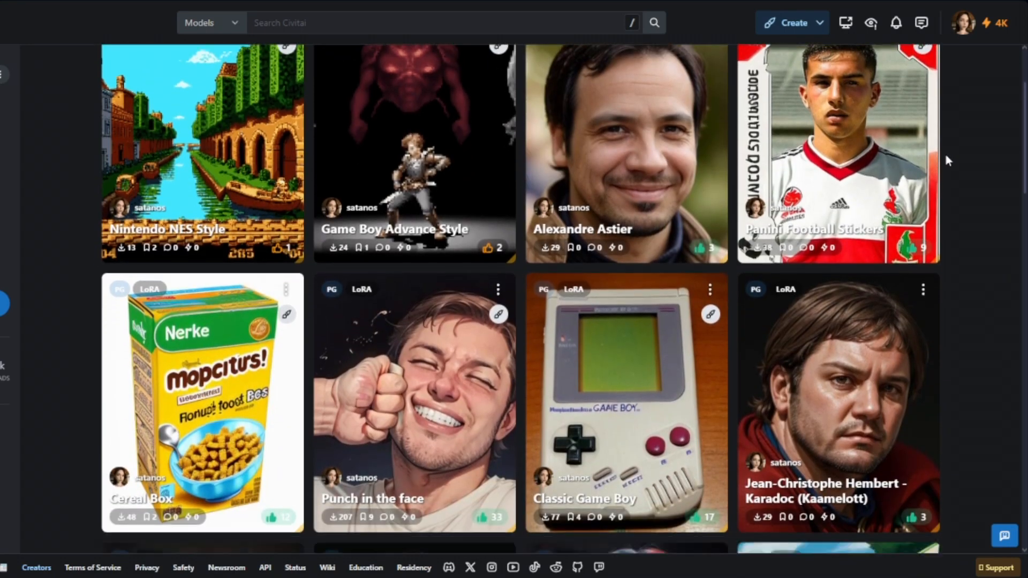
pyautogui.scroll(-15, 945, 159)
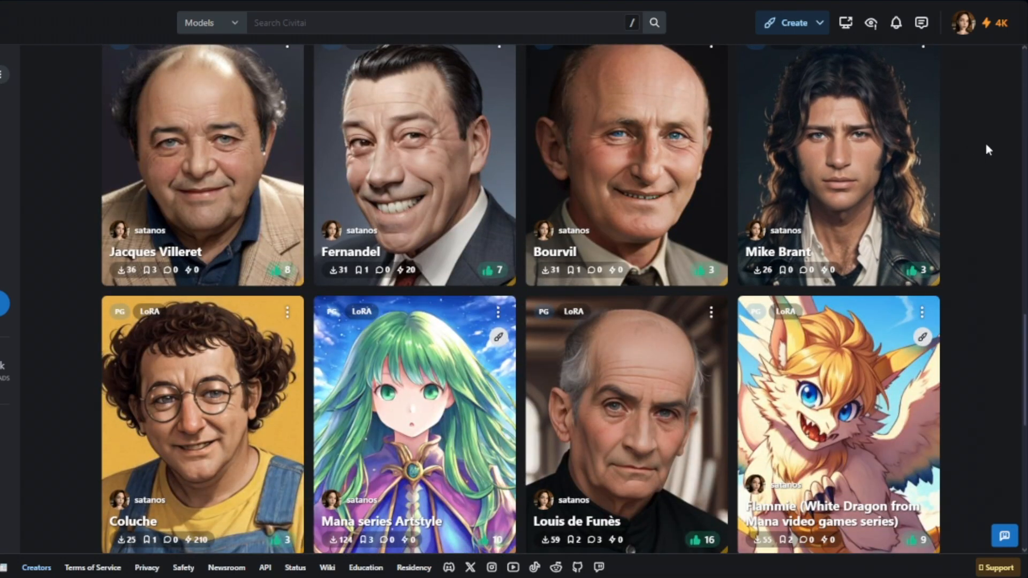
pyautogui.scroll(5, 966, 171)
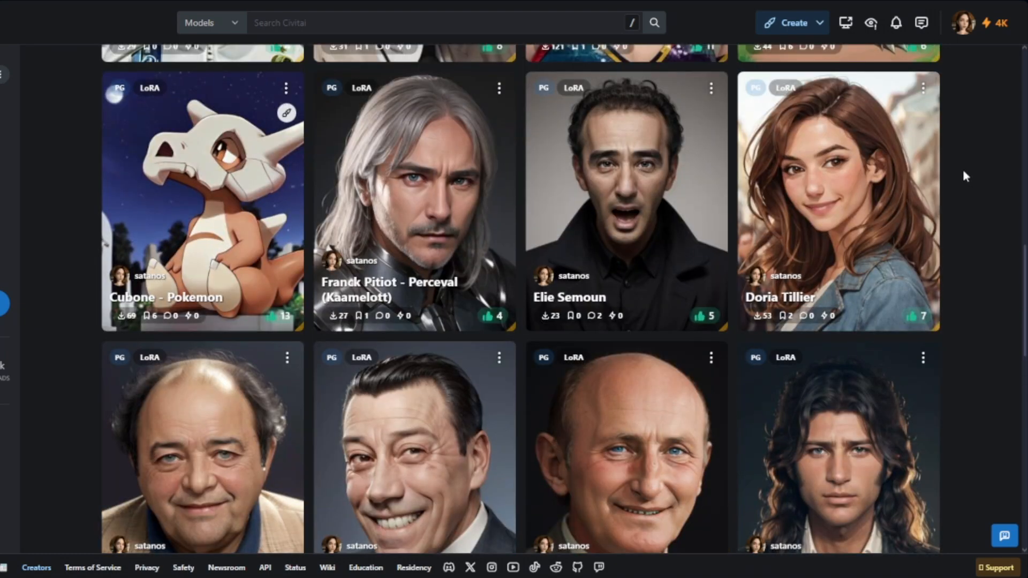
pyautogui.scroll(15, 962, 166)
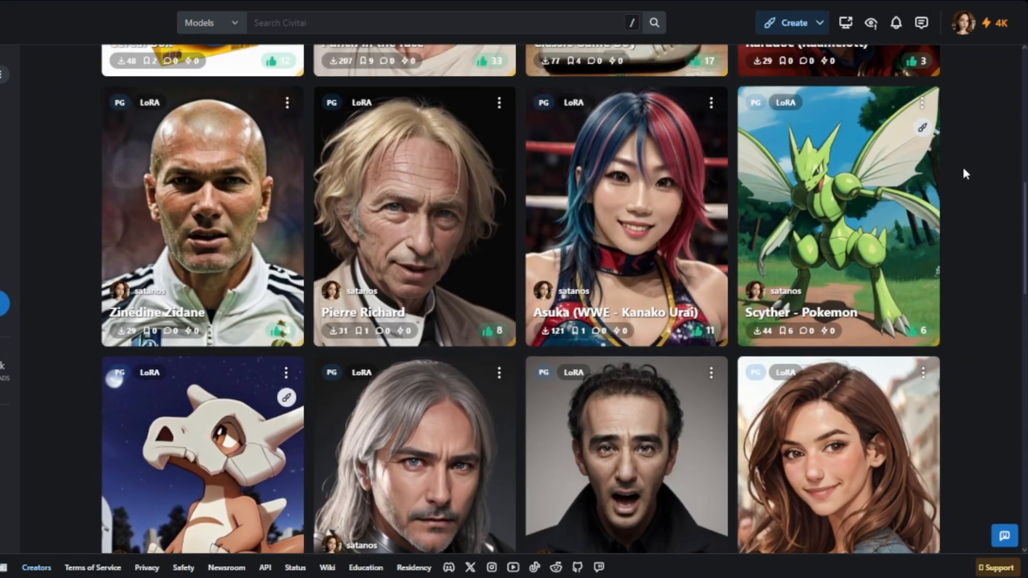
pyautogui.scroll(-20, 964, 171)
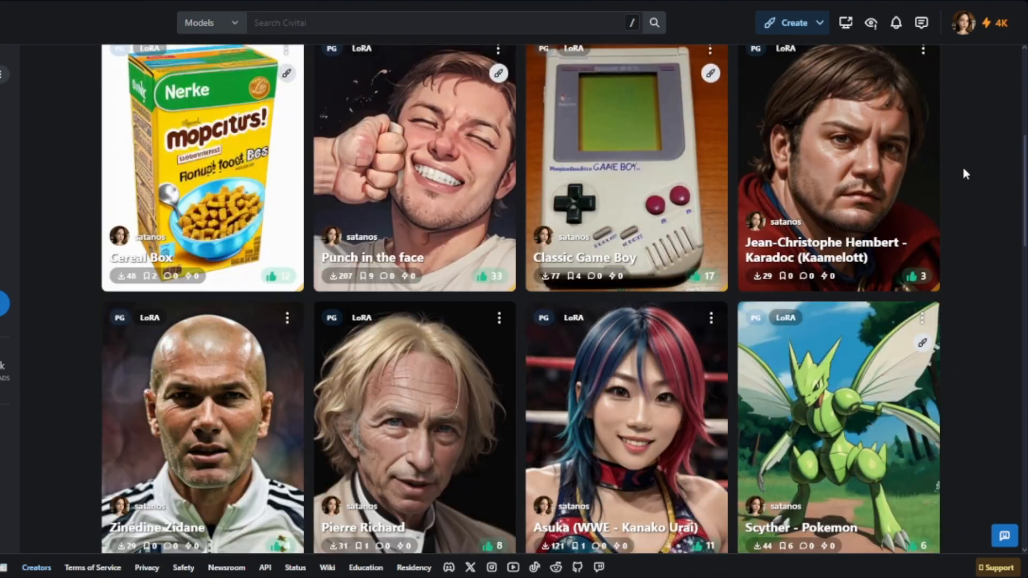
pyautogui.scroll(-5, 962, 165)
pyautogui.scroll(2, 962, 219)
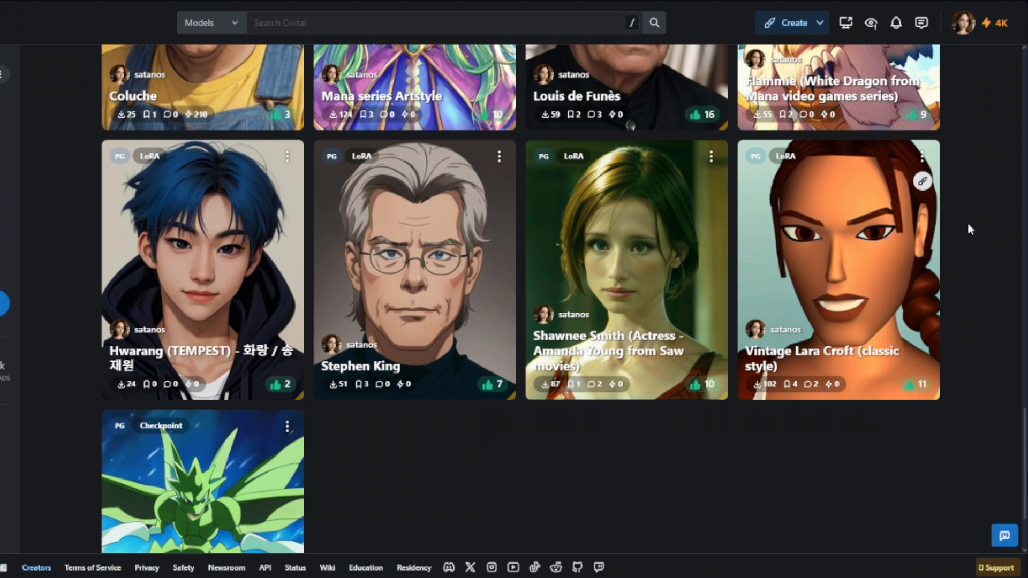
pyautogui.scroll(5, 966, 217)
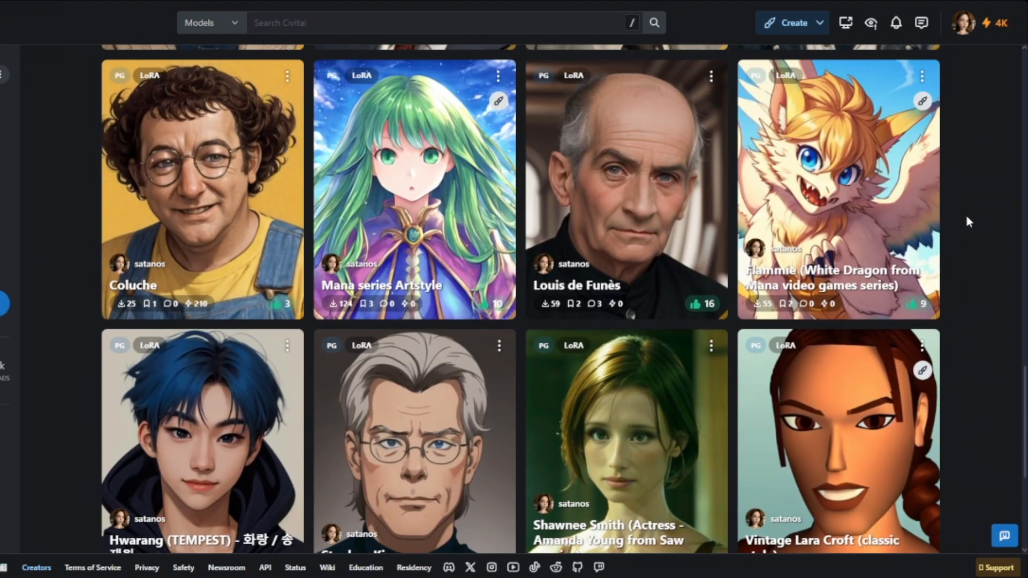
pyautogui.scroll(3, 683, 223)
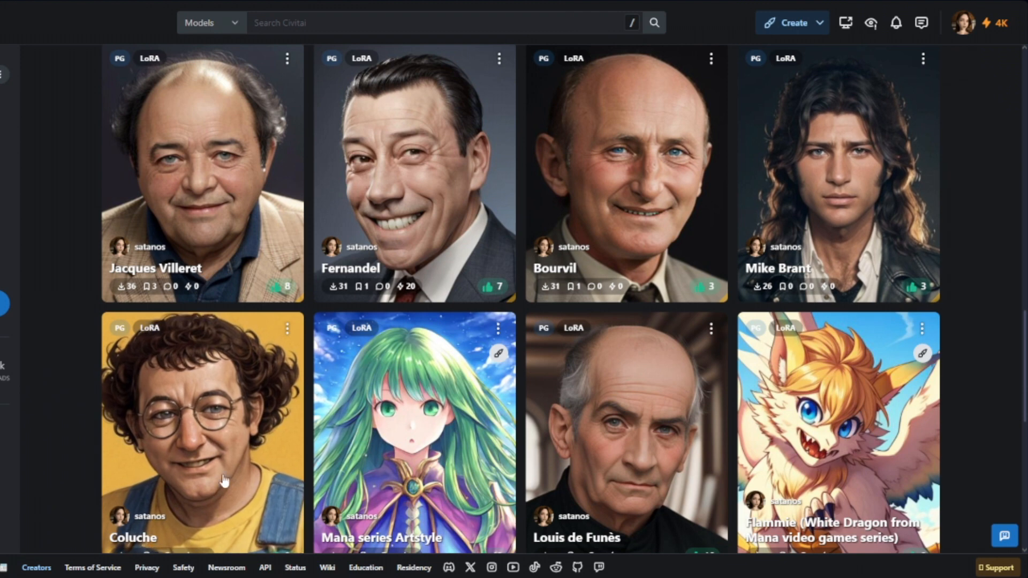
# Open the Coluche LoRA model and look through the sample images in its gallery.
pyautogui.click(216, 406)
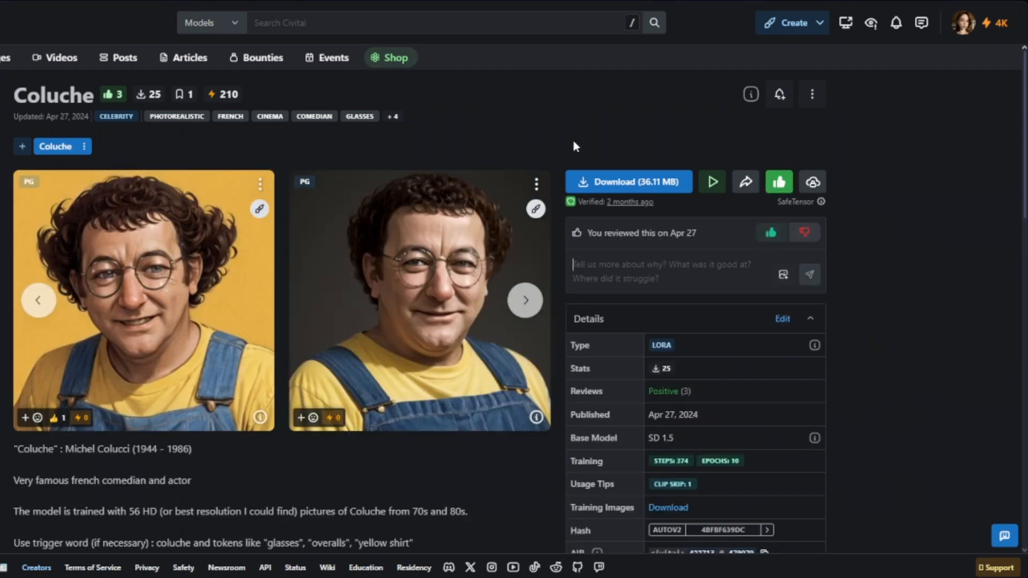
pyautogui.click(526, 300)
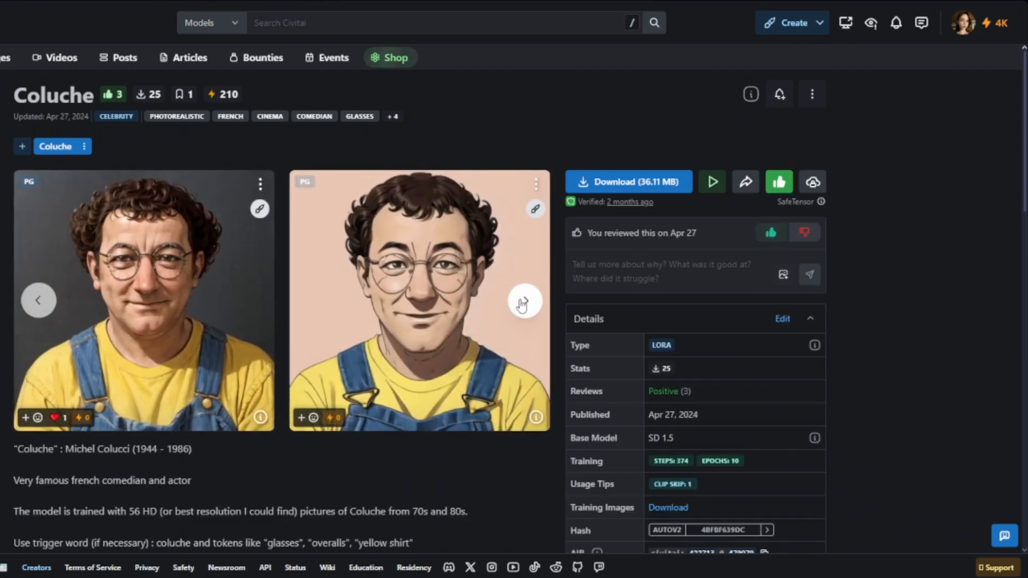
pyautogui.click(524, 302)
pyautogui.click(529, 303)
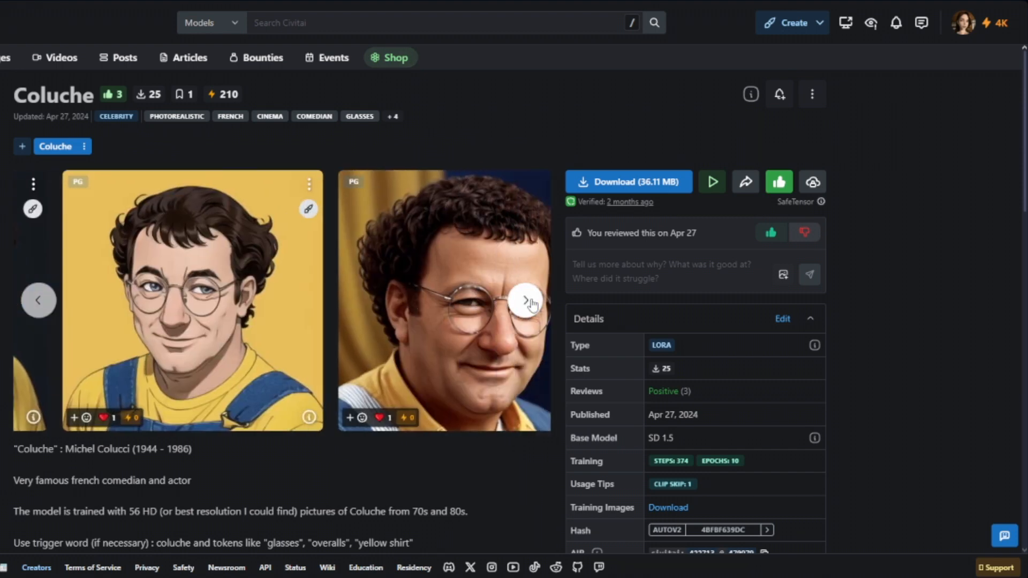
pyautogui.click(527, 302)
pyautogui.click(527, 301)
pyautogui.click(526, 302)
pyautogui.click(527, 301)
pyautogui.click(527, 301)
pyautogui.click(527, 301)
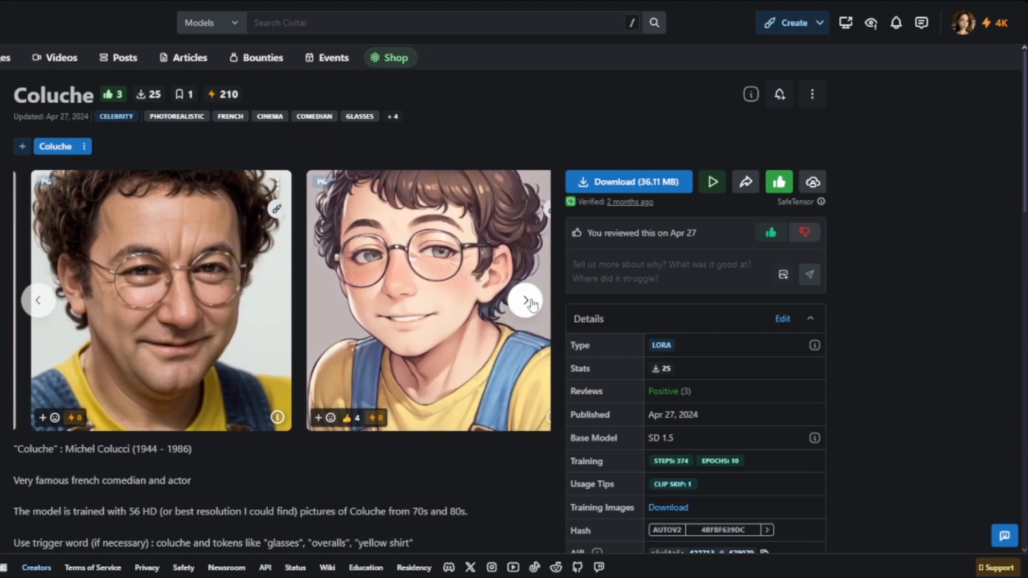
pyautogui.click(530, 302)
pyautogui.click(530, 303)
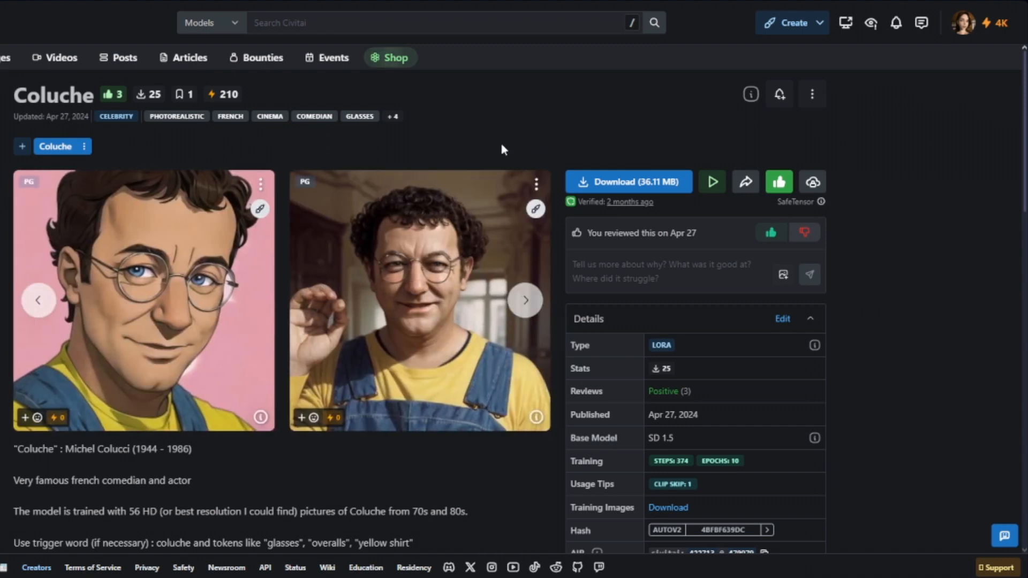
# Return to your own profile and show its list of models.
pyautogui.click(963, 22)
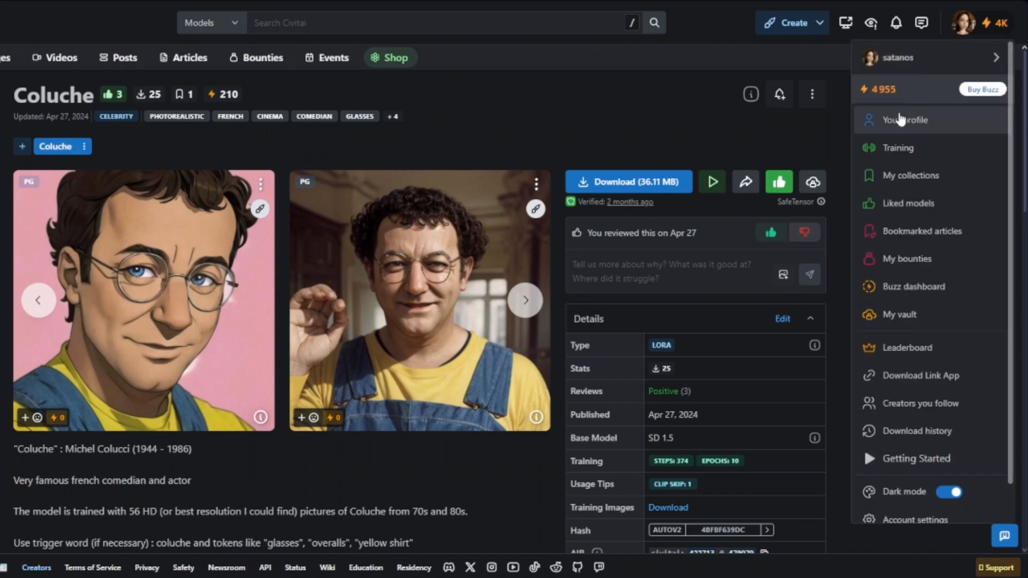
pyautogui.click(895, 119)
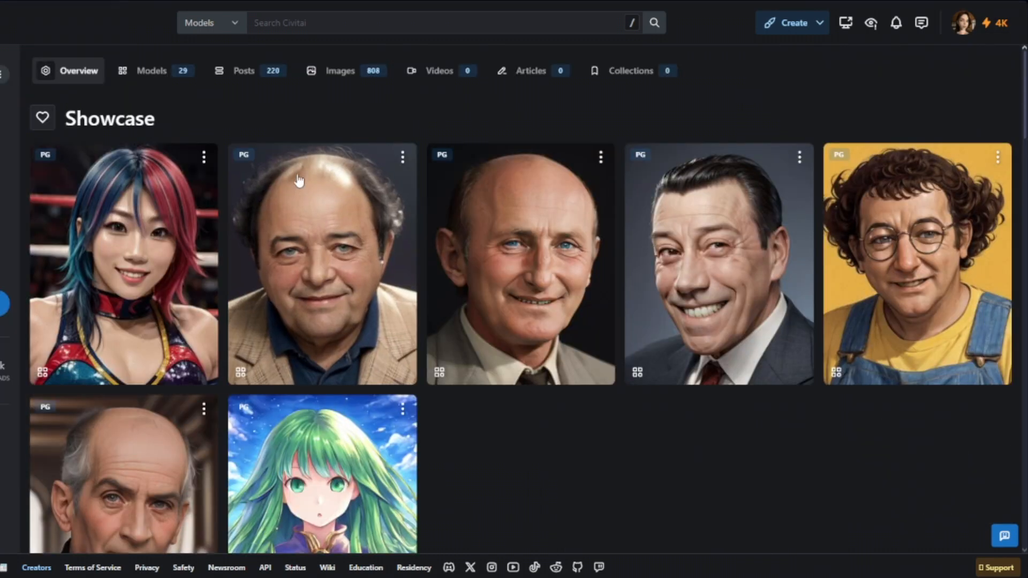
pyautogui.click(156, 73)
# Examine the range of characters, styles and objects among the profile's published models.
pyautogui.scroll(-5, 473, 202)
pyautogui.scroll(5, 466, 206)
pyautogui.scroll(-2, 585, 229)
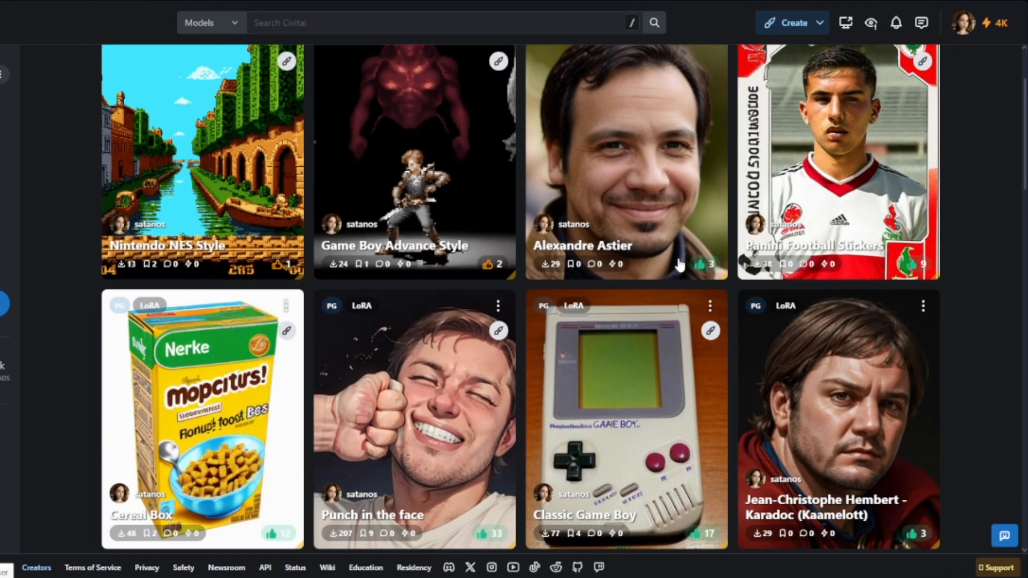
pyautogui.scroll(1, 643, 185)
pyautogui.scroll(-2, 494, 176)
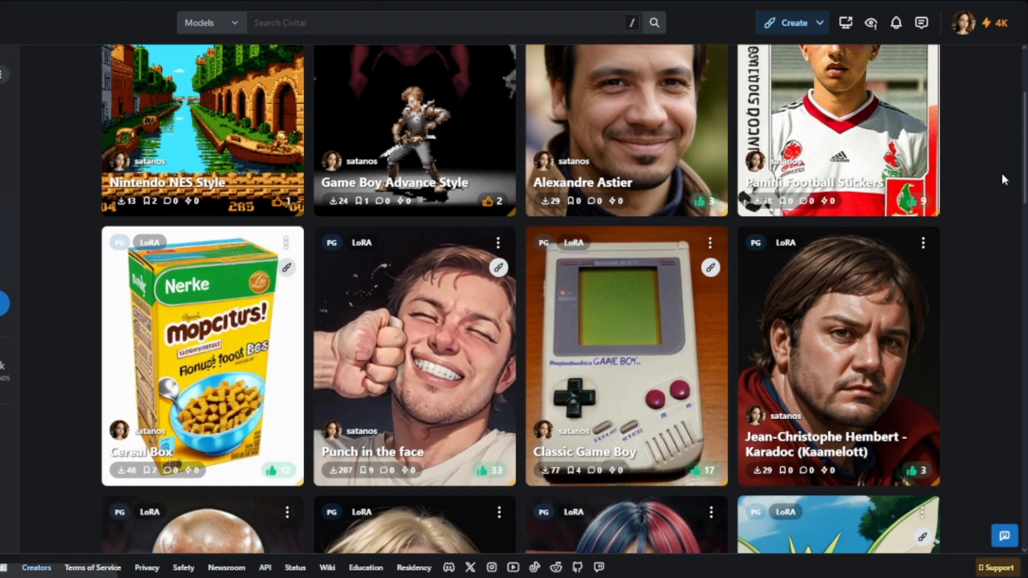
pyautogui.scroll(1, 962, 193)
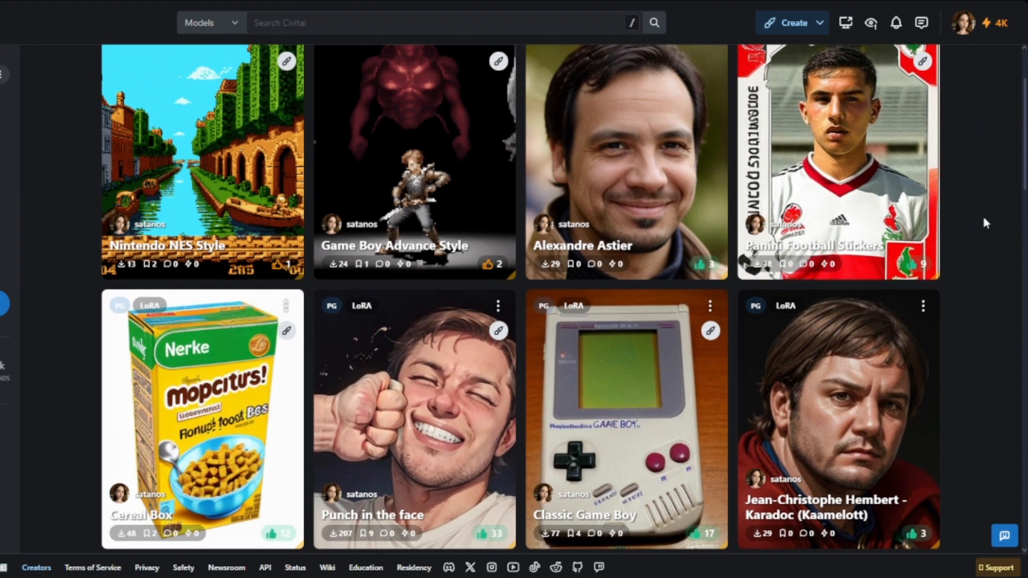
pyautogui.scroll(-6, 980, 210)
pyautogui.scroll(5, 981, 210)
pyautogui.scroll(2, 983, 217)
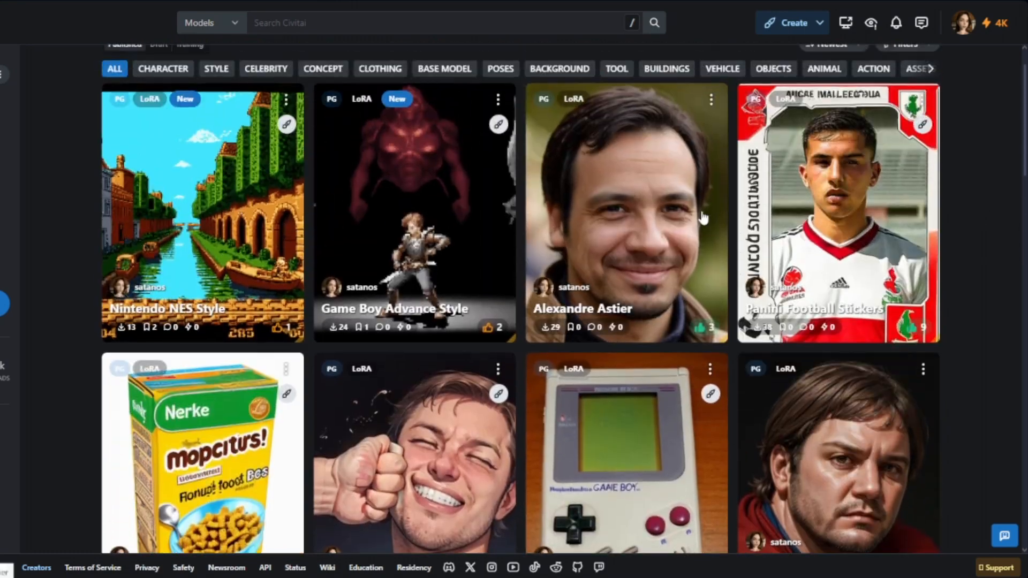
pyautogui.scroll(-4, 866, 233)
pyautogui.scroll(-7, 836, 231)
pyautogui.scroll(2, 836, 231)
pyautogui.scroll(-2, 750, 251)
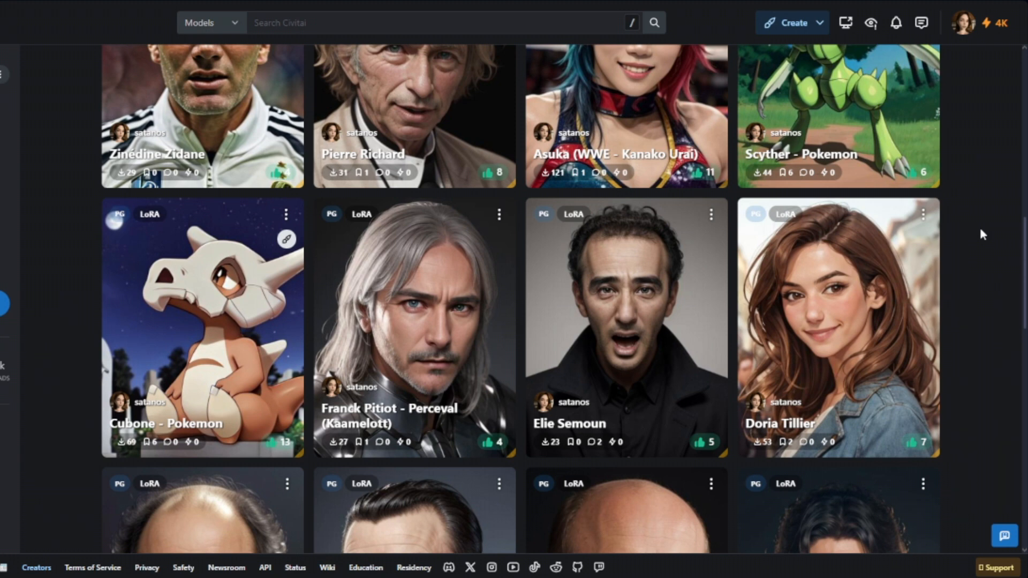
pyautogui.scroll(10, 973, 260)
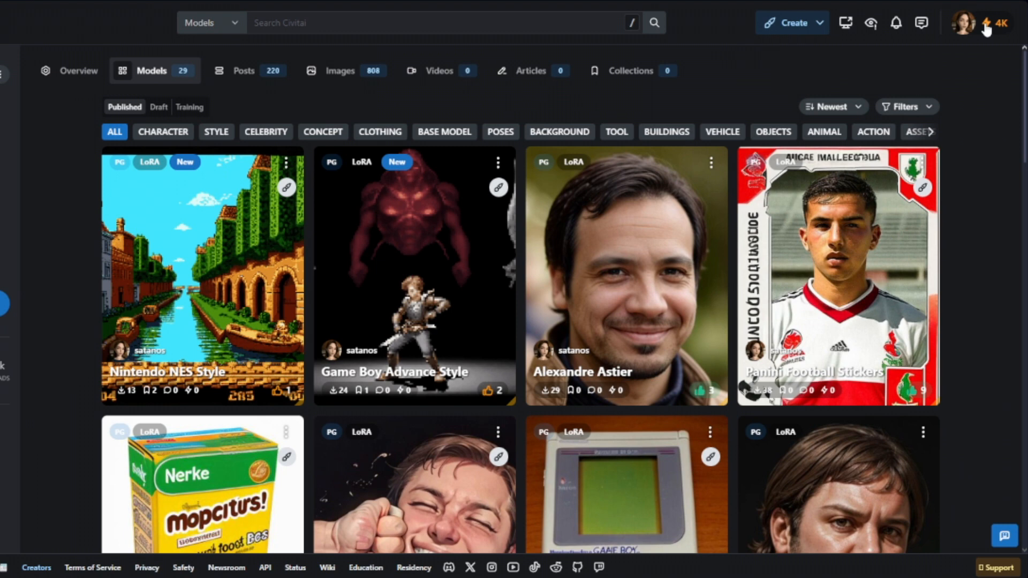
# Open the Buzz dashboard and examine the recent reward transactions and the lifetime Buzz total.
pyautogui.click(987, 29)
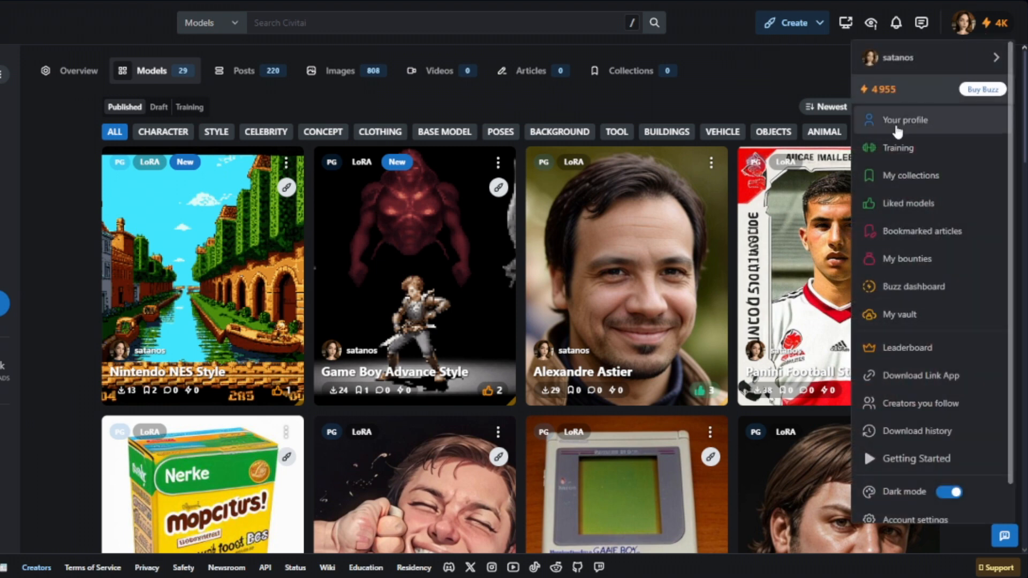
pyautogui.click(896, 94)
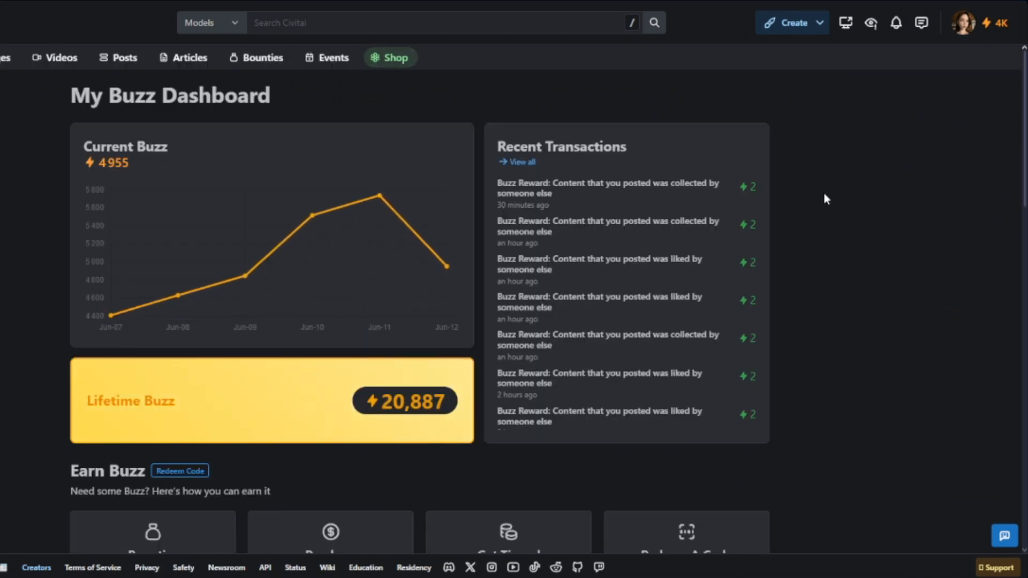
pyautogui.doubleClick(753, 187)
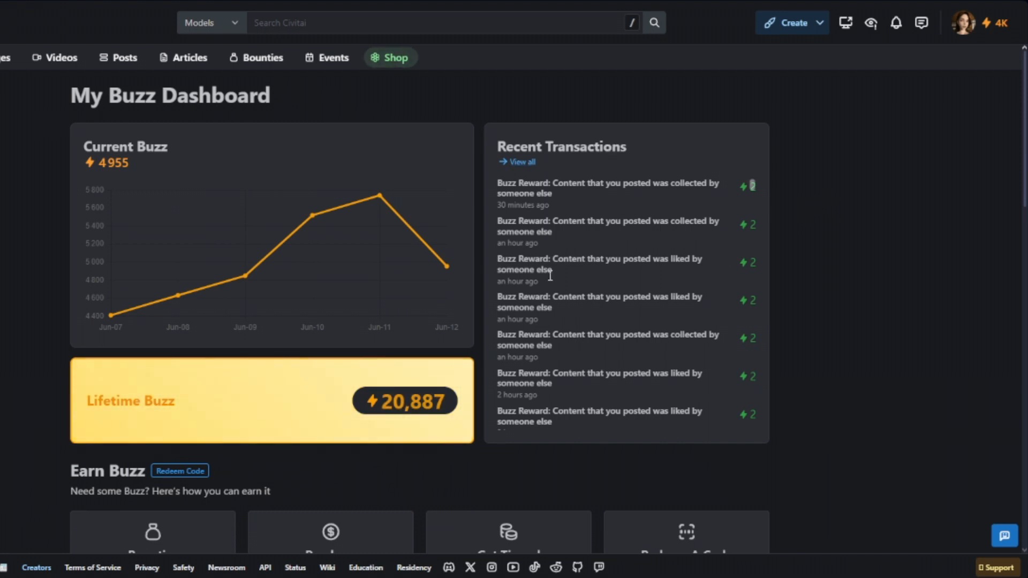
pyautogui.click(882, 153)
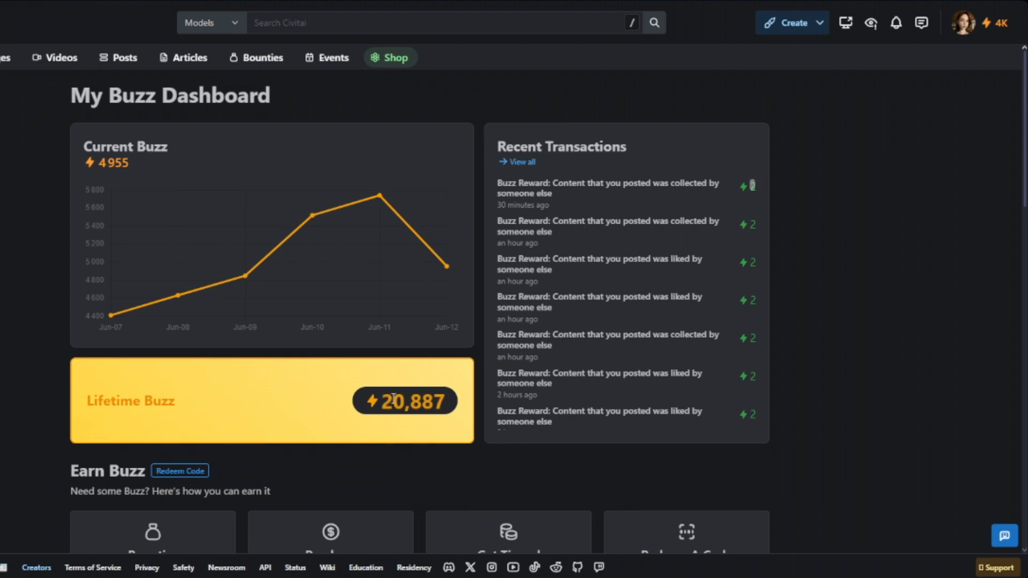
pyautogui.moveTo(374, 399); pyautogui.dragTo(445, 399)
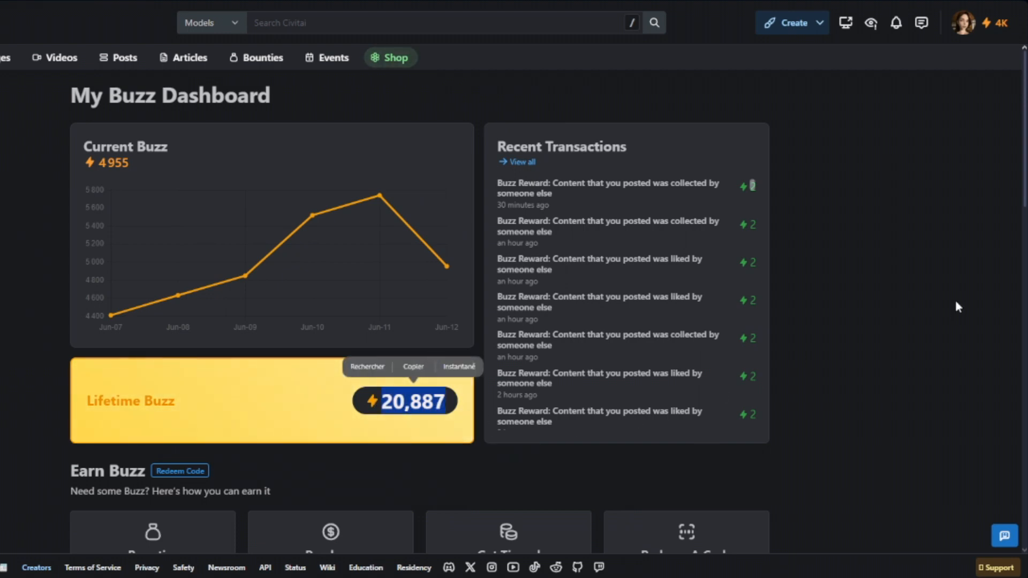
pyautogui.click(831, 275)
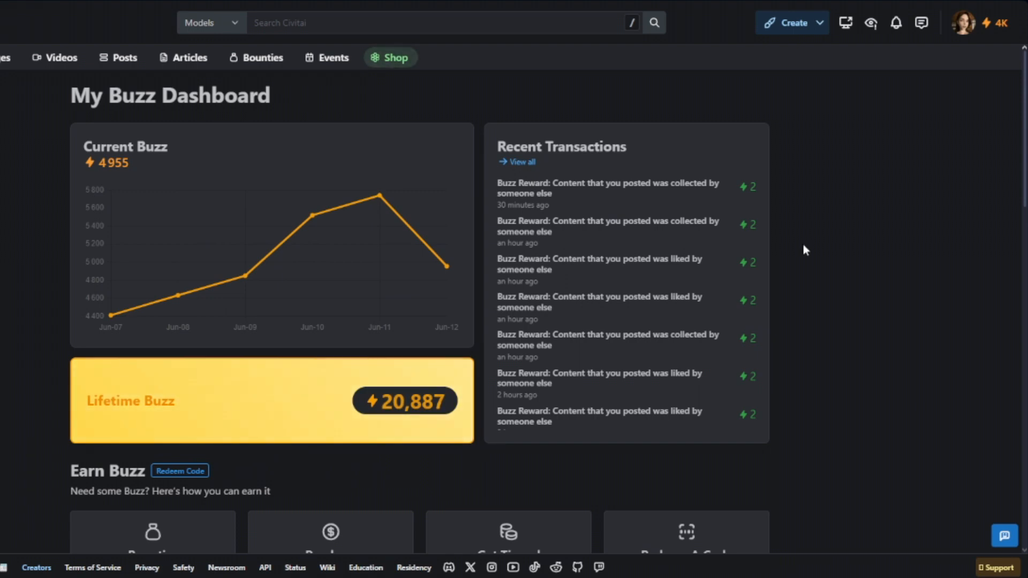
pyautogui.scroll(-5, 840, 247)
pyautogui.scroll(-2, 842, 246)
# Start training a new LoRA of type Character named "Jean-Paul Belmondo" and proceed to the training data stage.
pyautogui.click(819, 24)
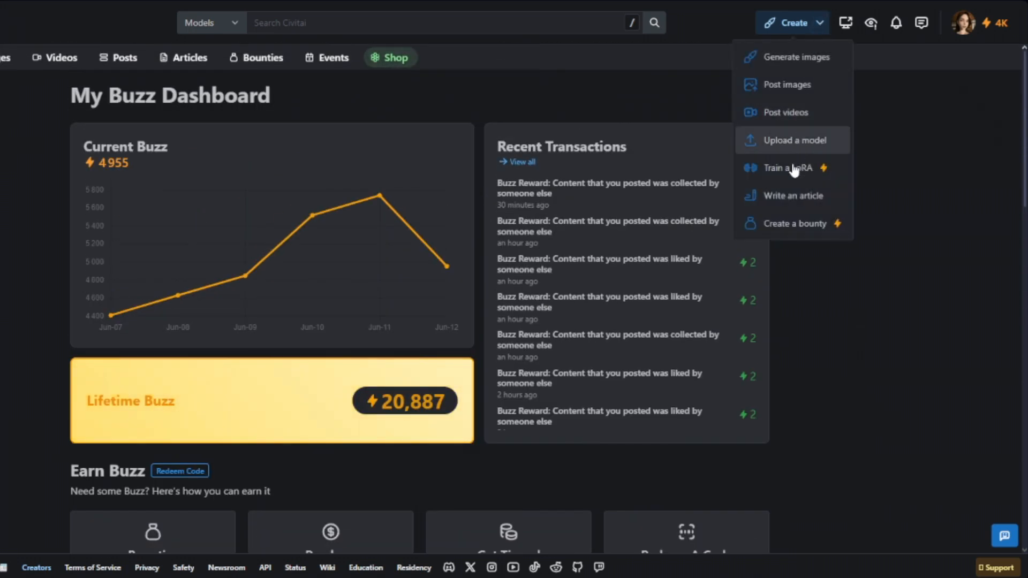
pyautogui.click(792, 167)
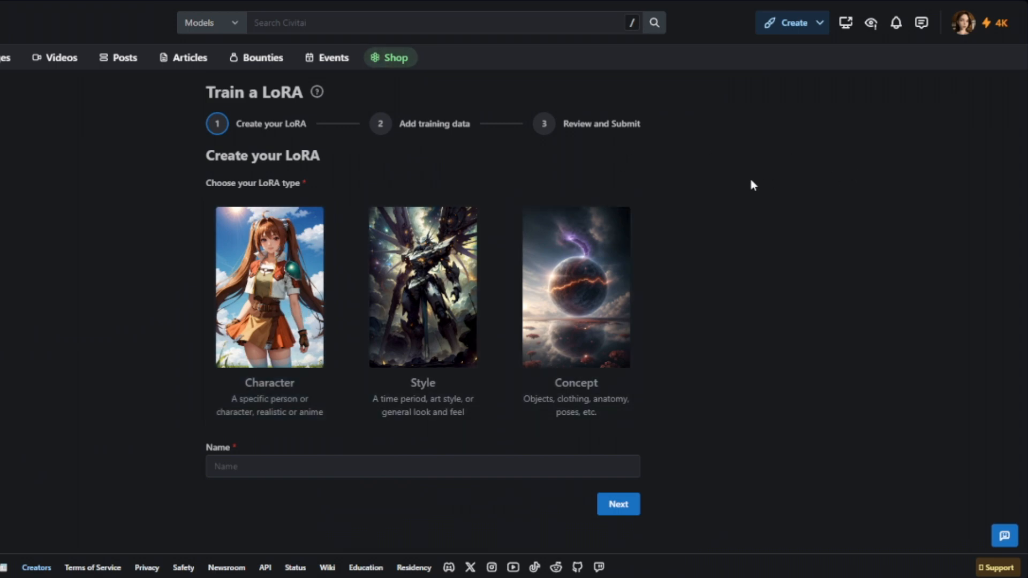
pyautogui.click(261, 467)
pyautogui.write('Jean-Paul Belmondo')
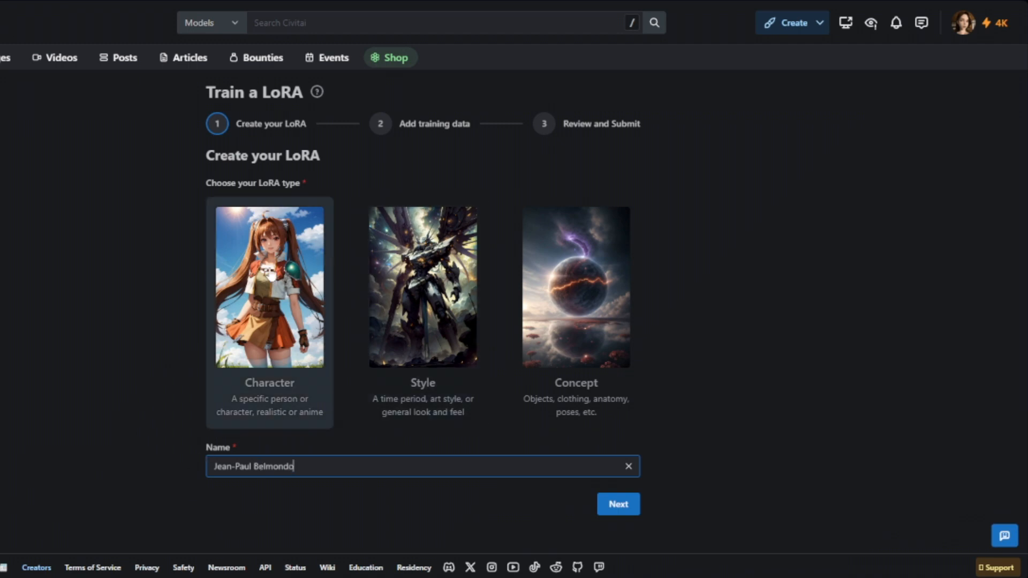
pyautogui.click(272, 276)
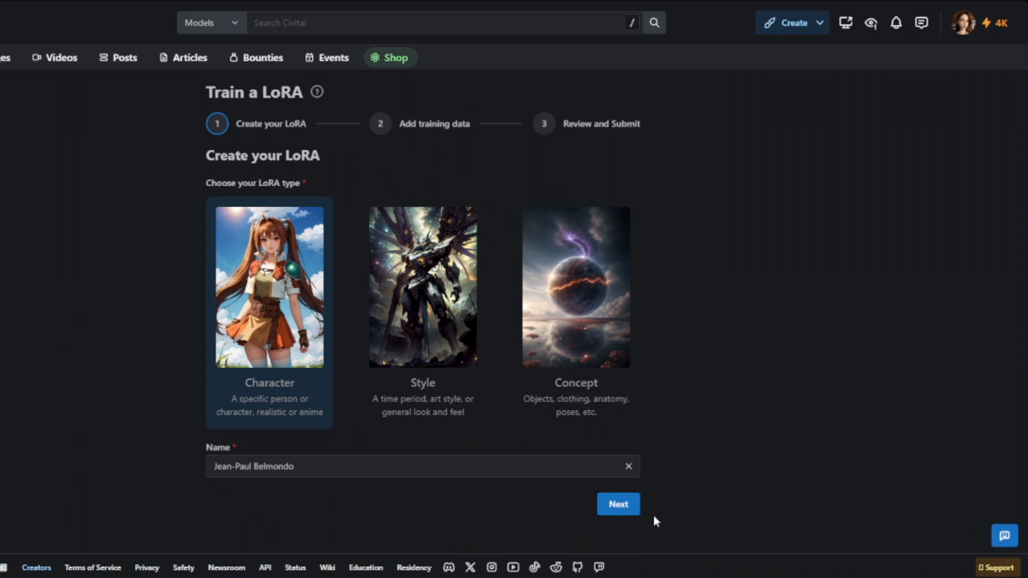
pyautogui.click(615, 505)
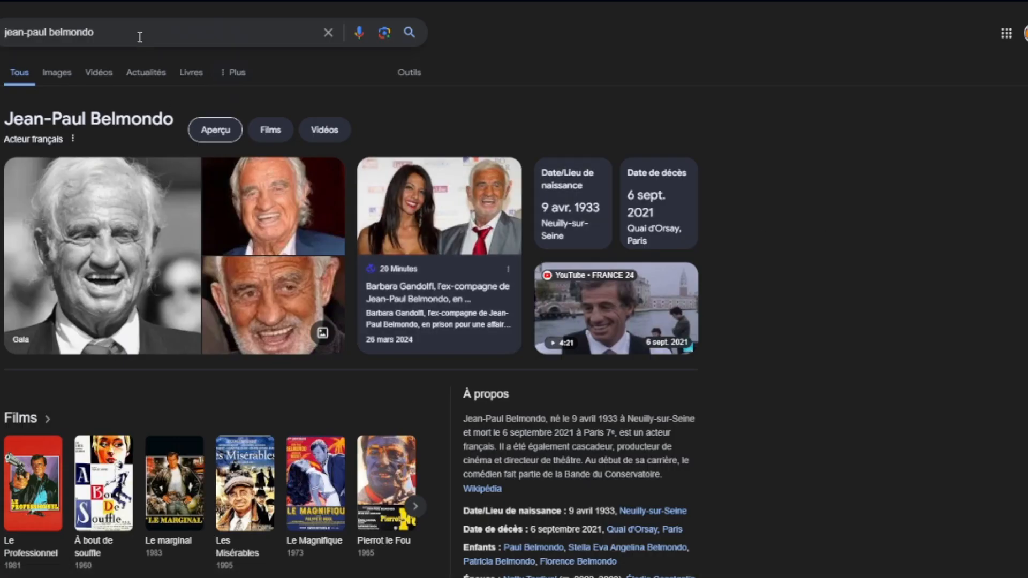
# In the Google results for "jean-paul belmondo", show the images and filter them to the size Grande.
pyautogui.click(57, 76)
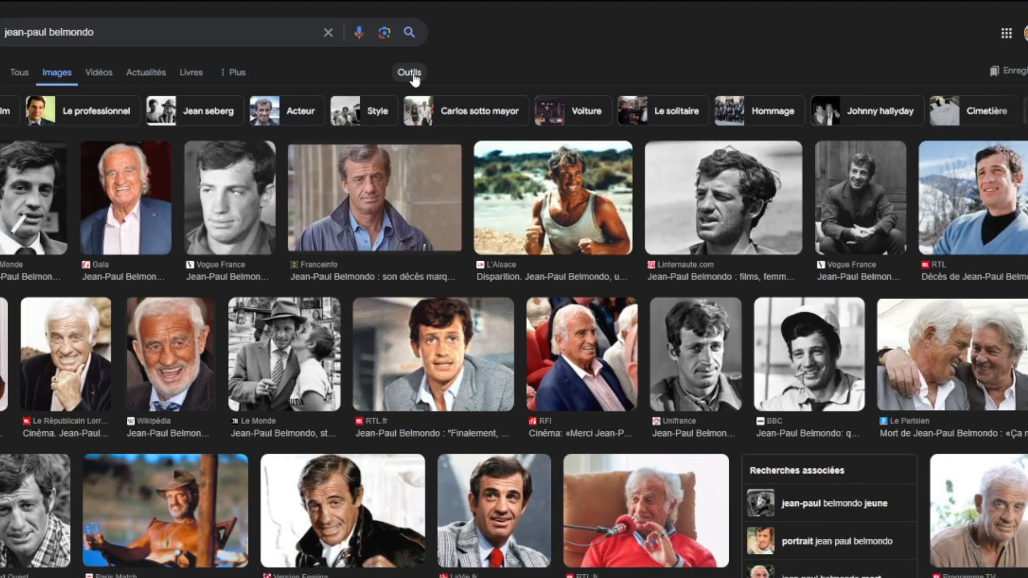
pyautogui.click(412, 75)
pyautogui.click(16, 149)
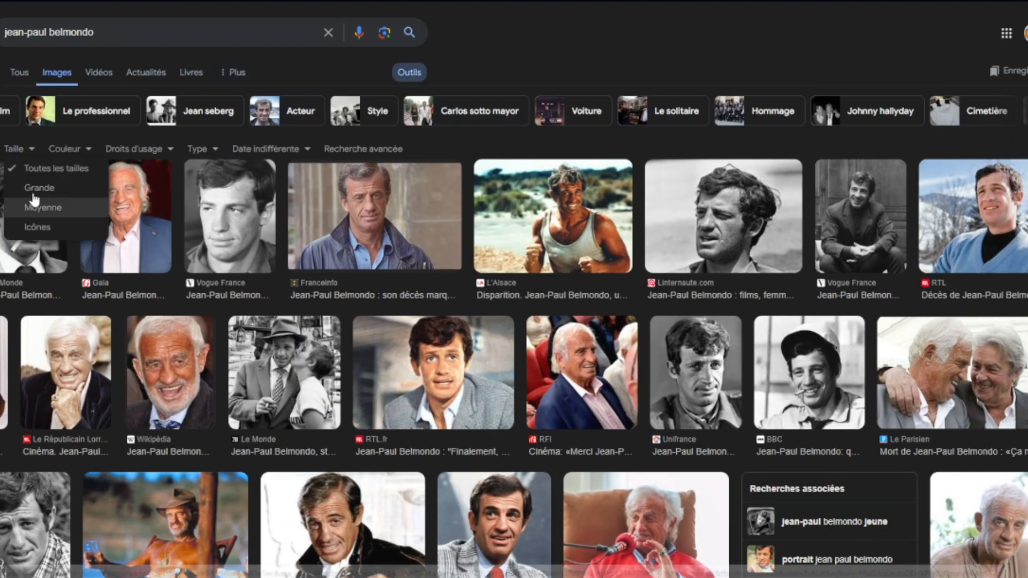
pyautogui.click(40, 187)
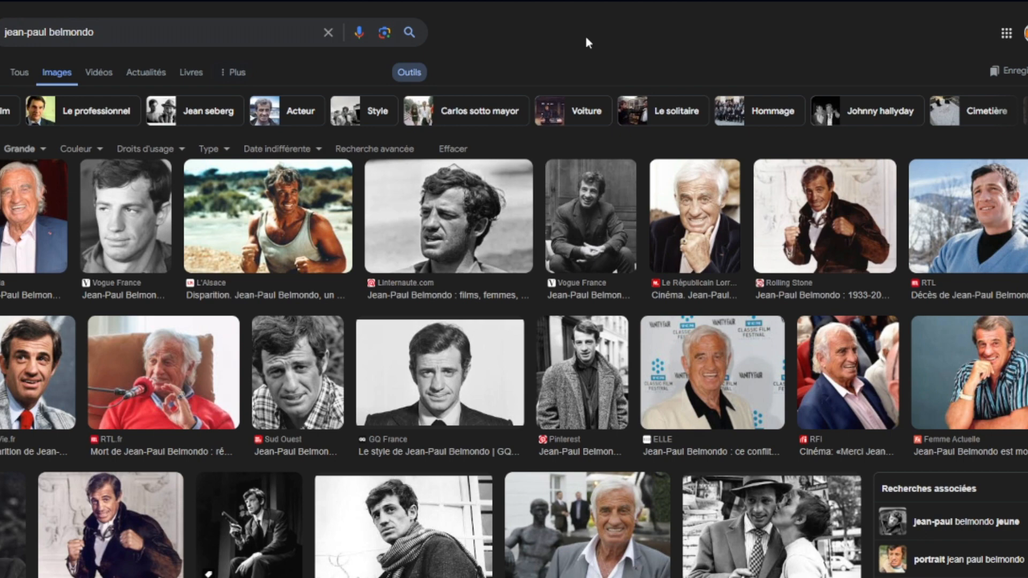
# Open the Gala photo of the older Belmondo in a blue suit and copy the image.
pyautogui.click(33, 217)
pyautogui.rightClick(820, 287)
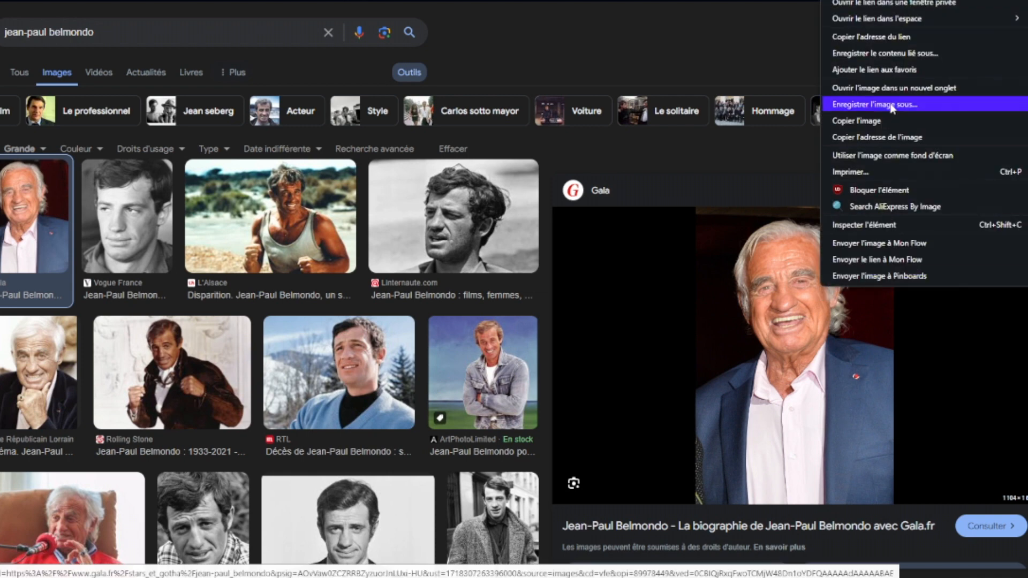
pyautogui.click(574, 43)
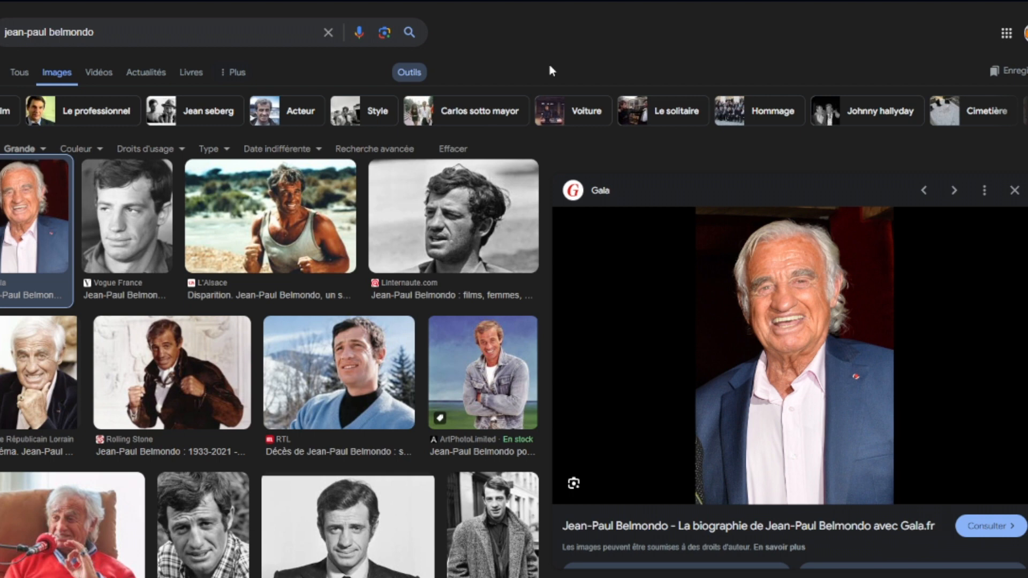
pyautogui.rightClick(839, 258)
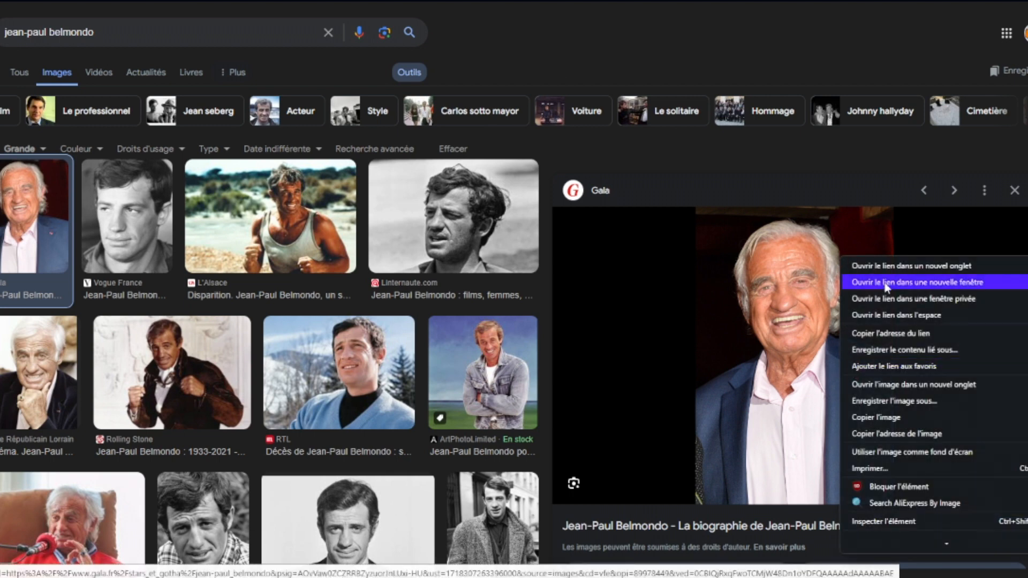
pyautogui.click(884, 420)
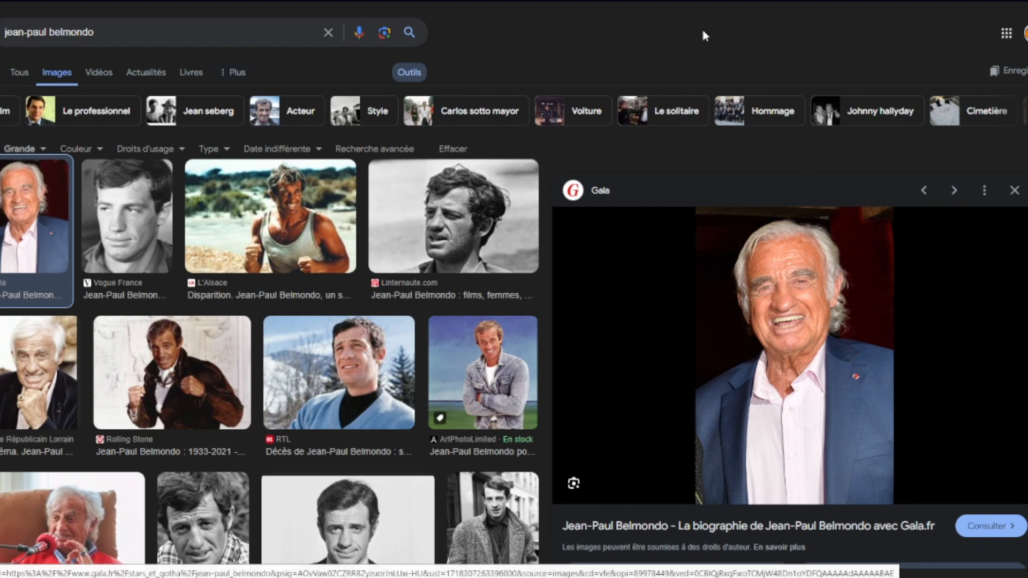
# Preview the Wikipédia portrait, the Gala suit photo and L'Alsace's tank-top photo to judge them as training images.
pyautogui.click(0, 217)
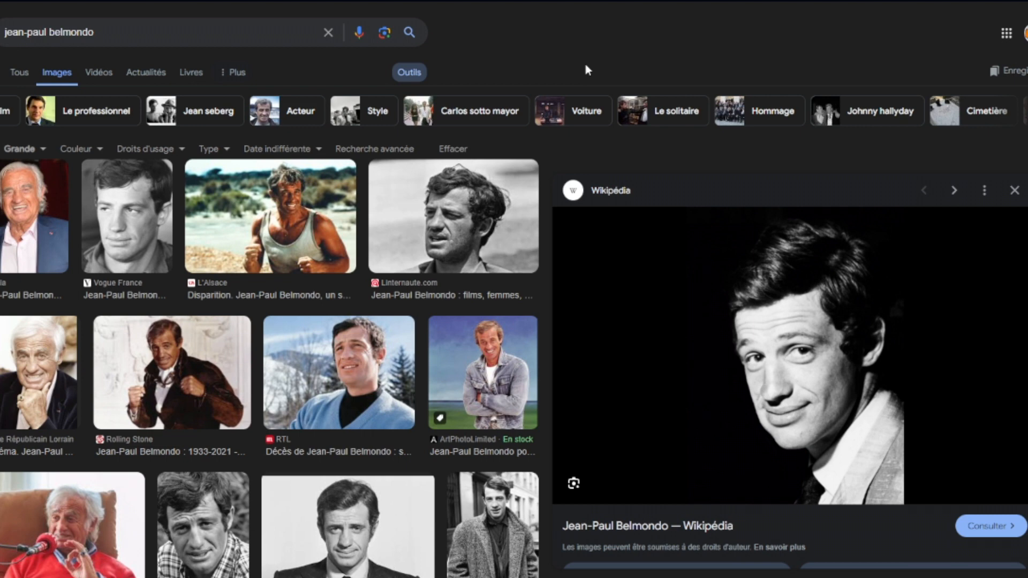
pyautogui.click(3, 206)
pyautogui.scroll(-1, 239, 186)
pyautogui.scroll(-2, 239, 186)
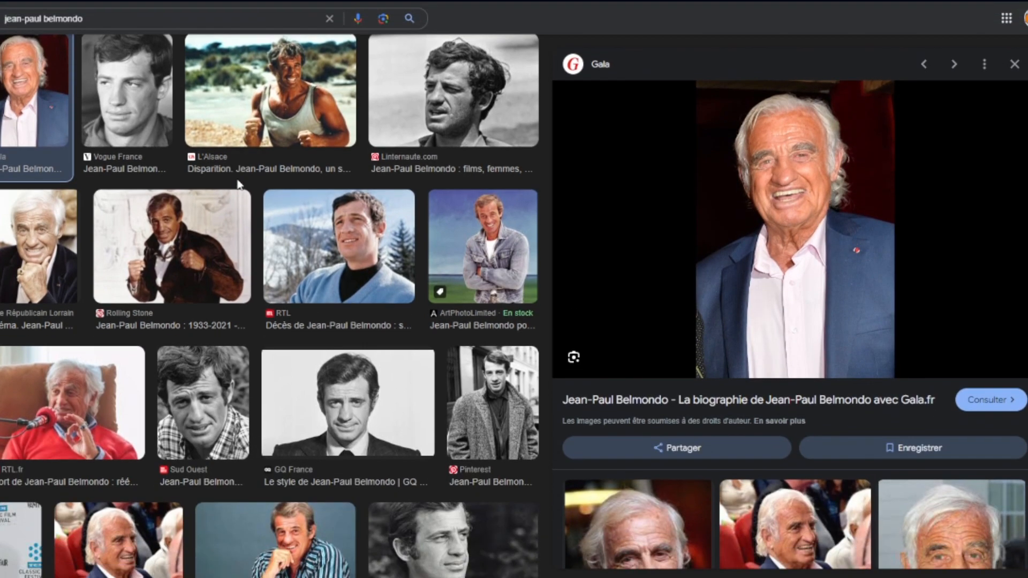
pyautogui.scroll(-2, 236, 179)
pyautogui.scroll(4, 237, 178)
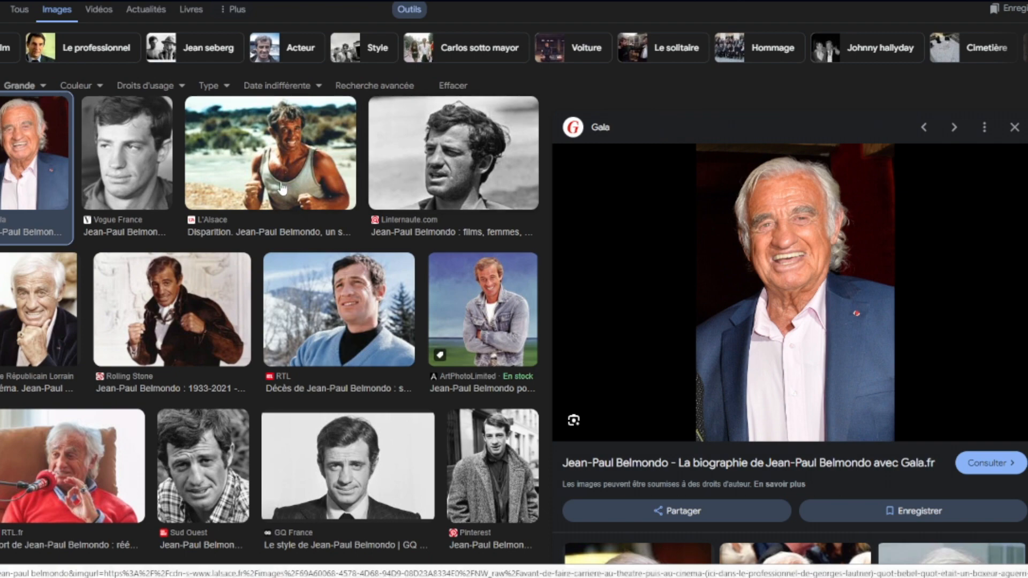
pyautogui.scroll(-1, 282, 186)
pyautogui.scroll(1, 283, 186)
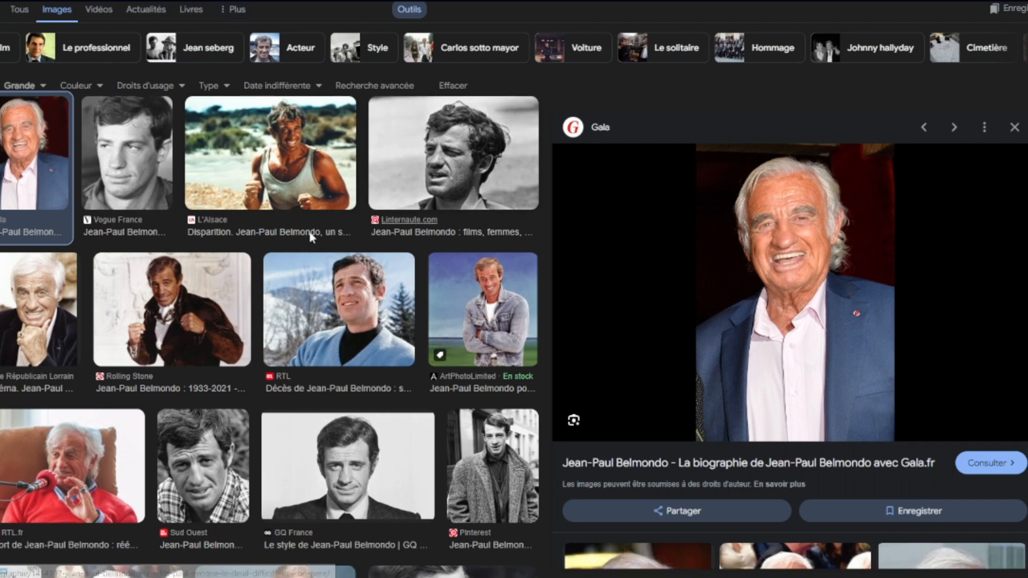
pyautogui.click(429, 166)
pyautogui.click(258, 190)
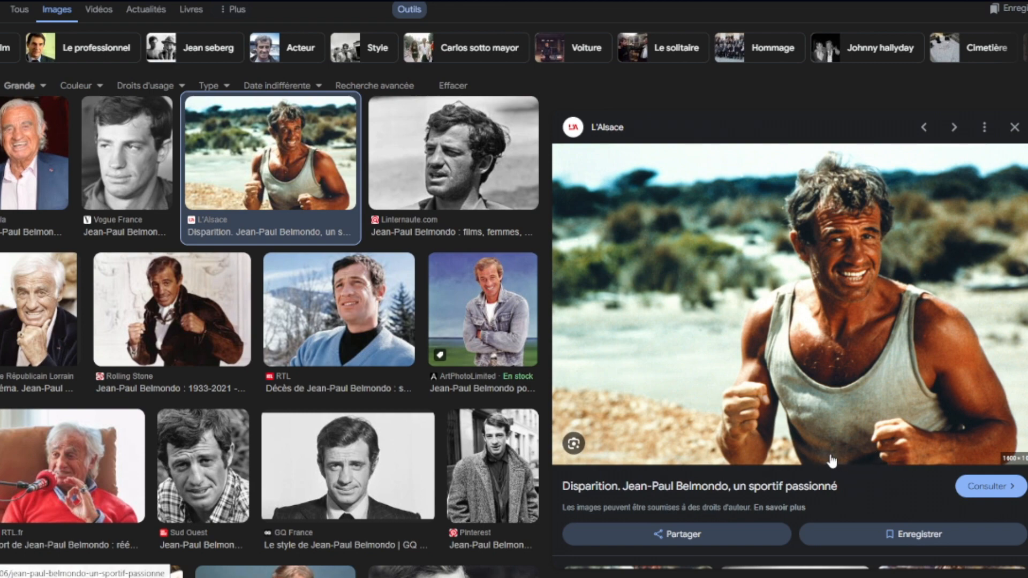
# Examine the image results for varied ages, poses and outfits, and preview ArtPhotoLimited's "Un nommé La Rocca" photo.
pyautogui.scroll(-7, 212, 175)
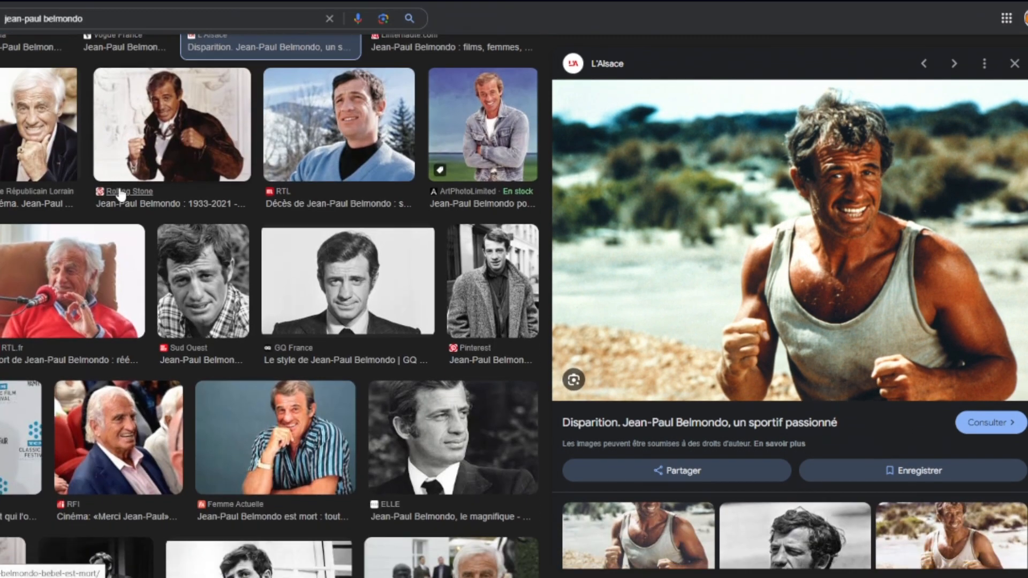
pyautogui.scroll(-4, 211, 176)
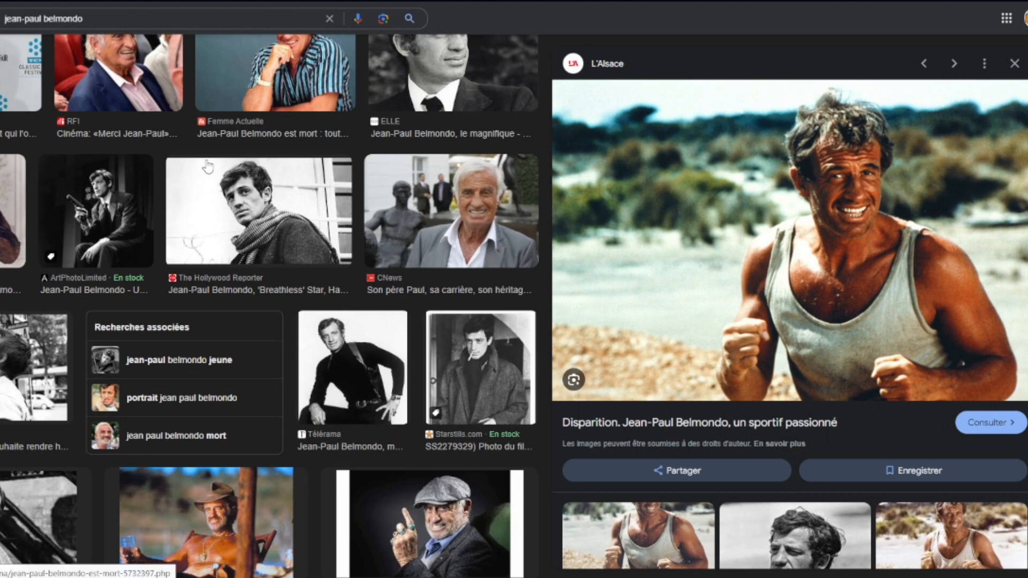
pyautogui.click(84, 192)
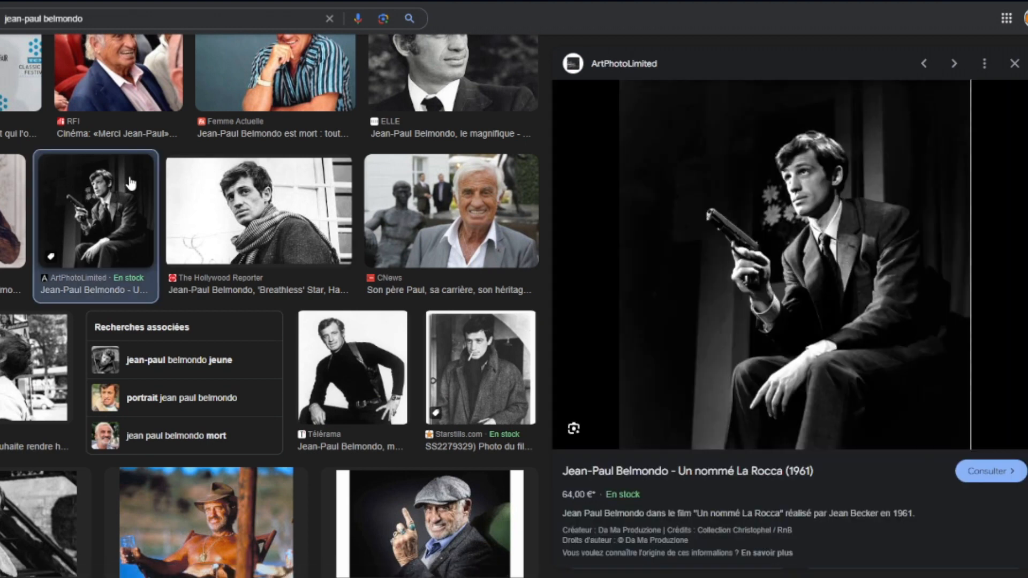
pyautogui.scroll(-3, 159, 194)
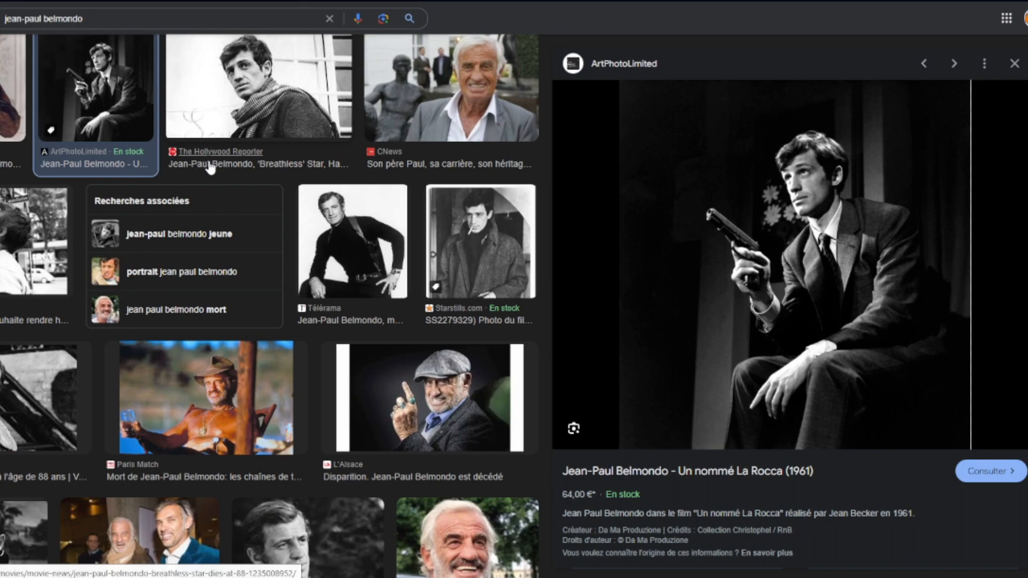
pyautogui.scroll(-3, 211, 168)
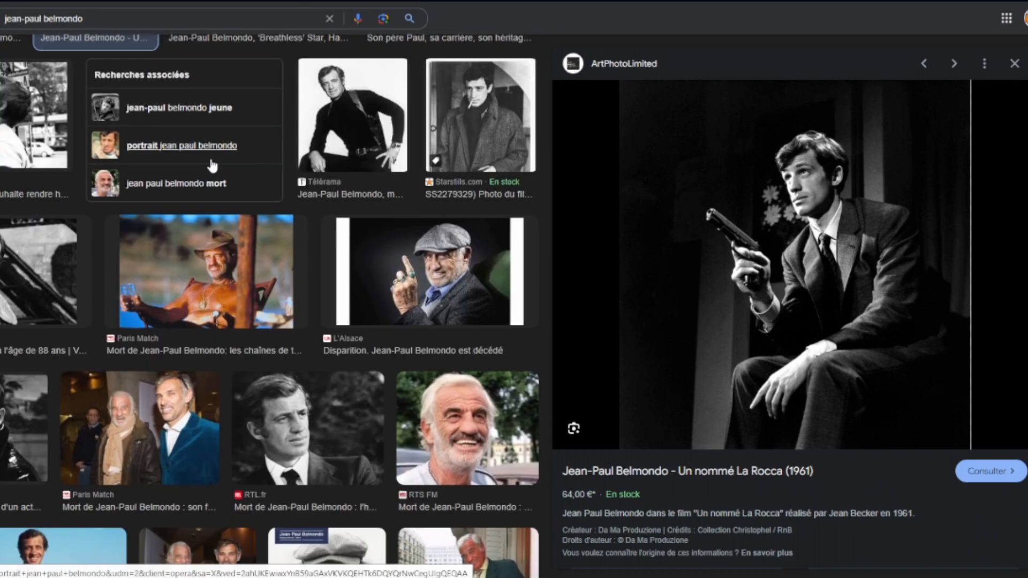
pyautogui.scroll(9, 213, 167)
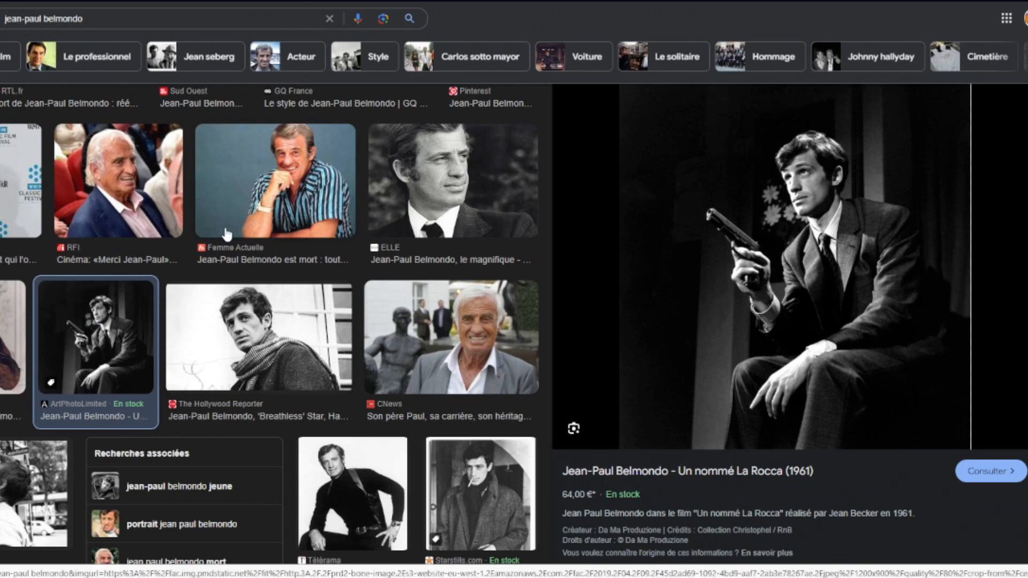
pyautogui.scroll(3, 232, 231)
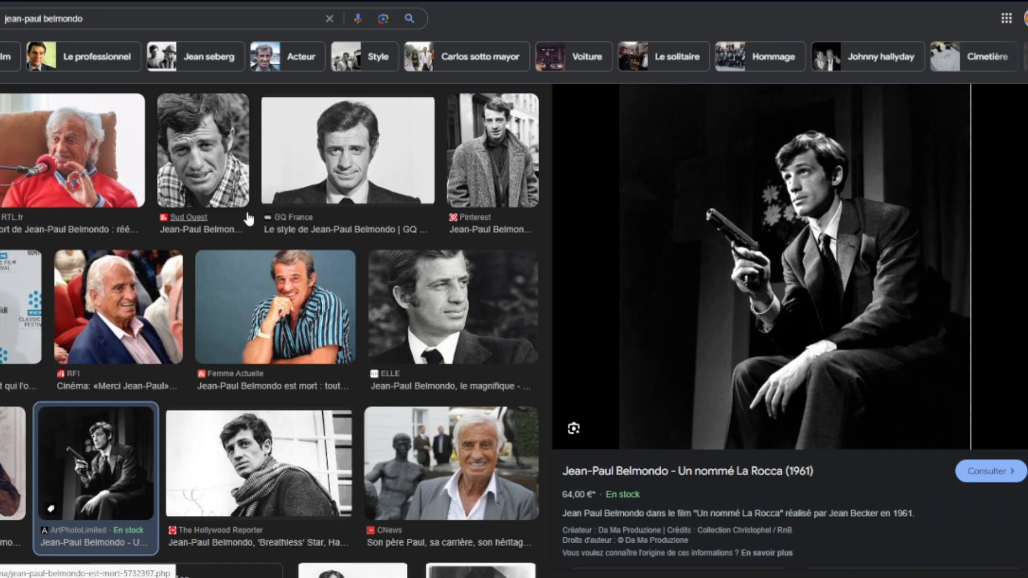
pyautogui.scroll(-4, 250, 193)
pyautogui.scroll(-4, 247, 196)
pyautogui.scroll(5, 242, 196)
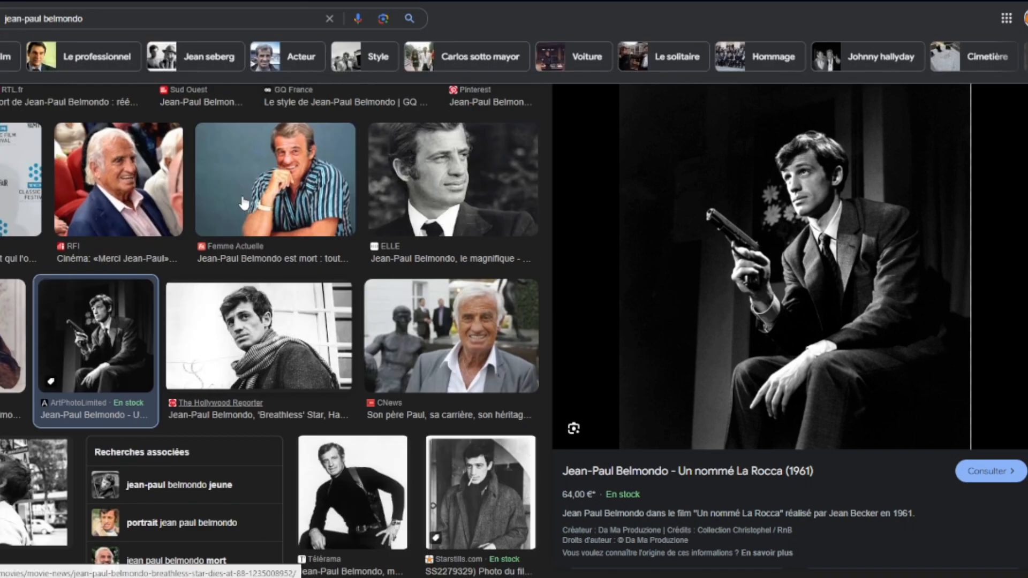
pyautogui.scroll(4, 251, 229)
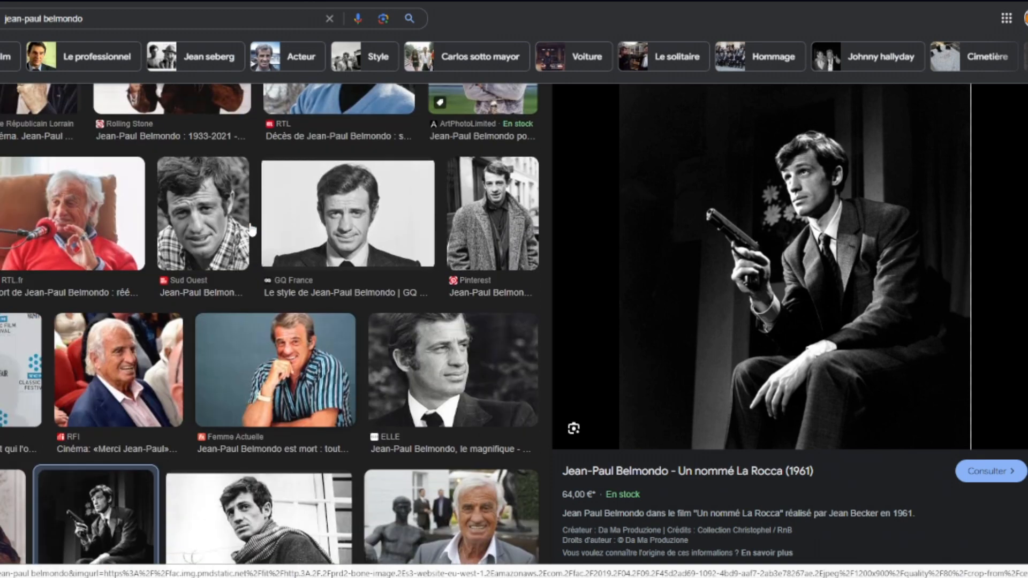
pyautogui.scroll(2, 251, 229)
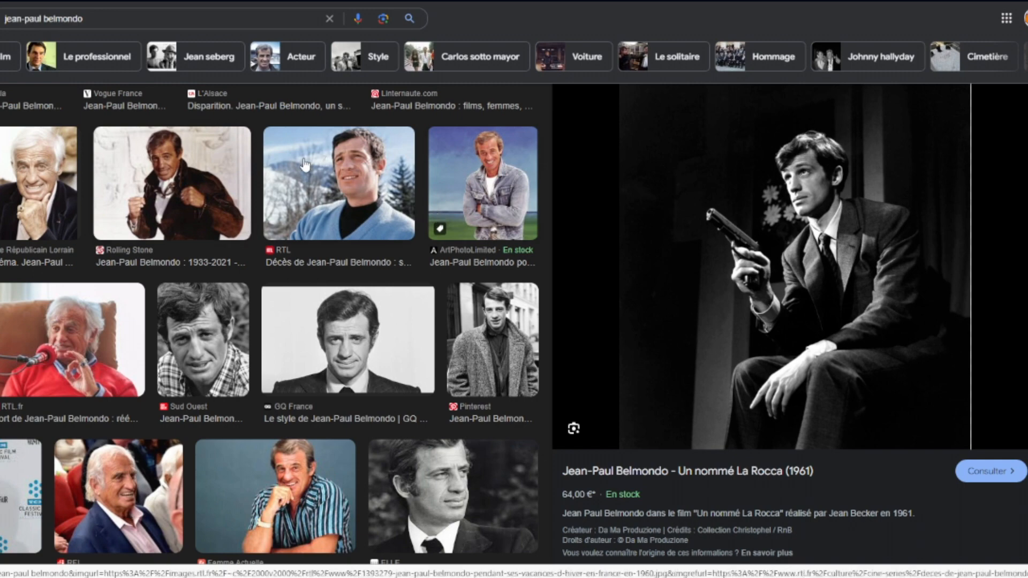
pyautogui.scroll(-10, 304, 165)
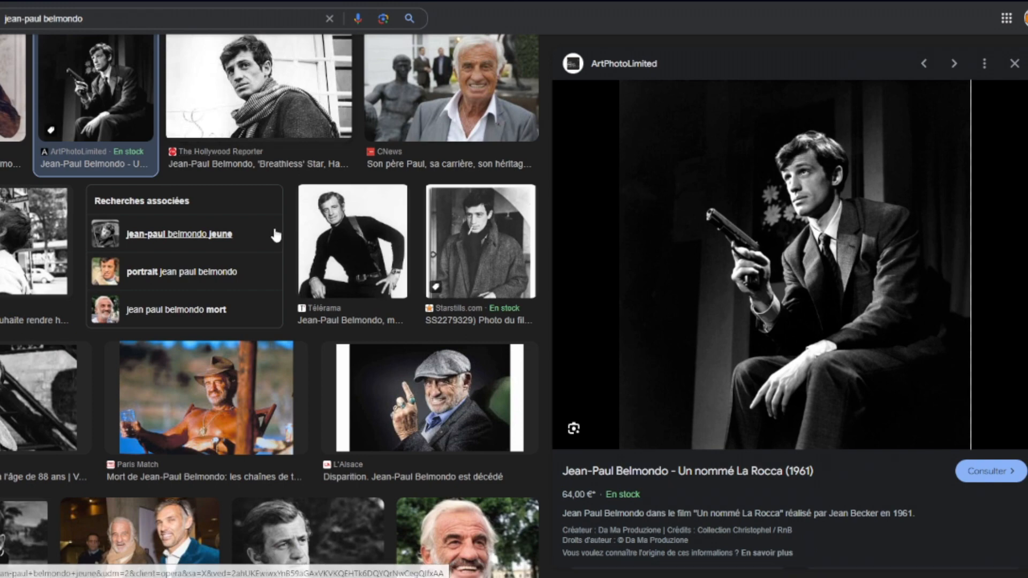
pyautogui.scroll(-2, 275, 236)
pyautogui.scroll(-2, 276, 235)
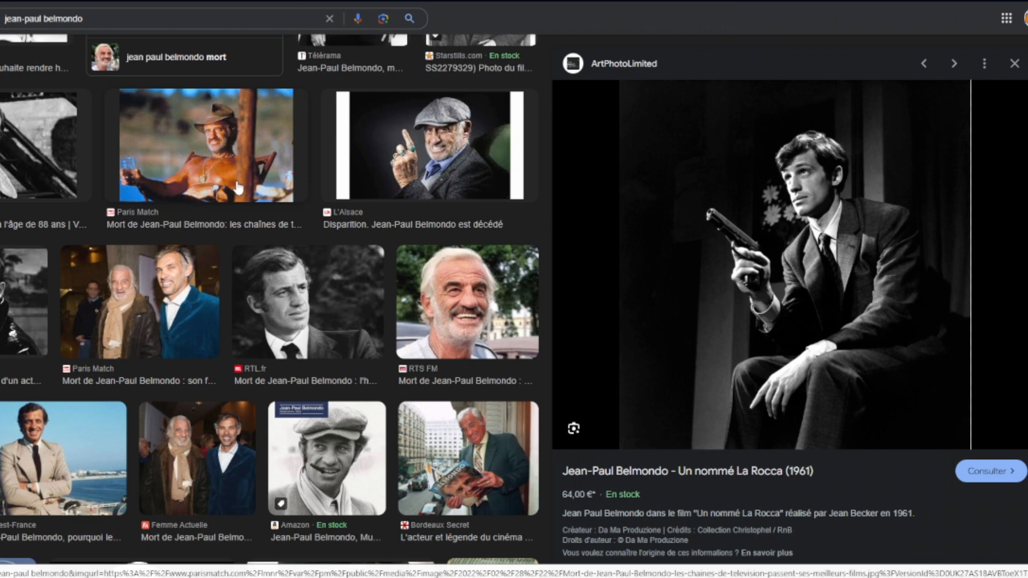
# Preview the Amazon album cover with the cap and the Premiere sunglasses photo, checking their overlaid text and accessories.
pyautogui.click(305, 443)
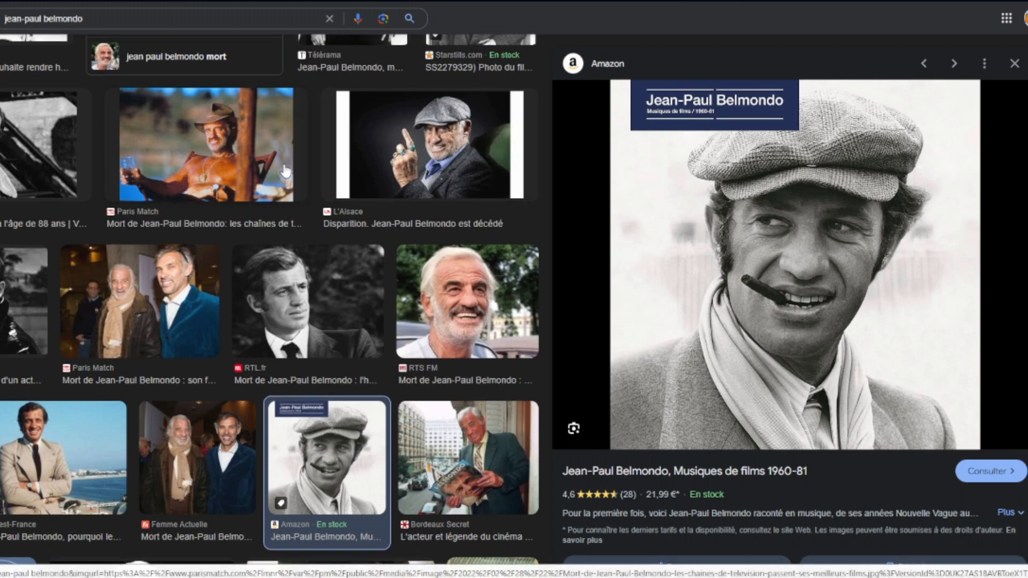
pyautogui.scroll(-2, 283, 170)
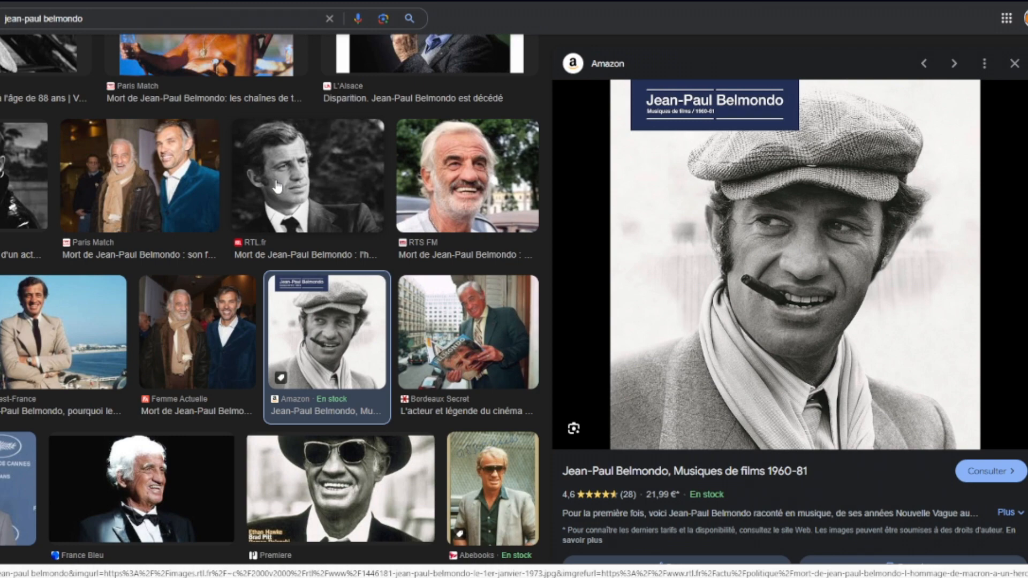
pyautogui.click(351, 482)
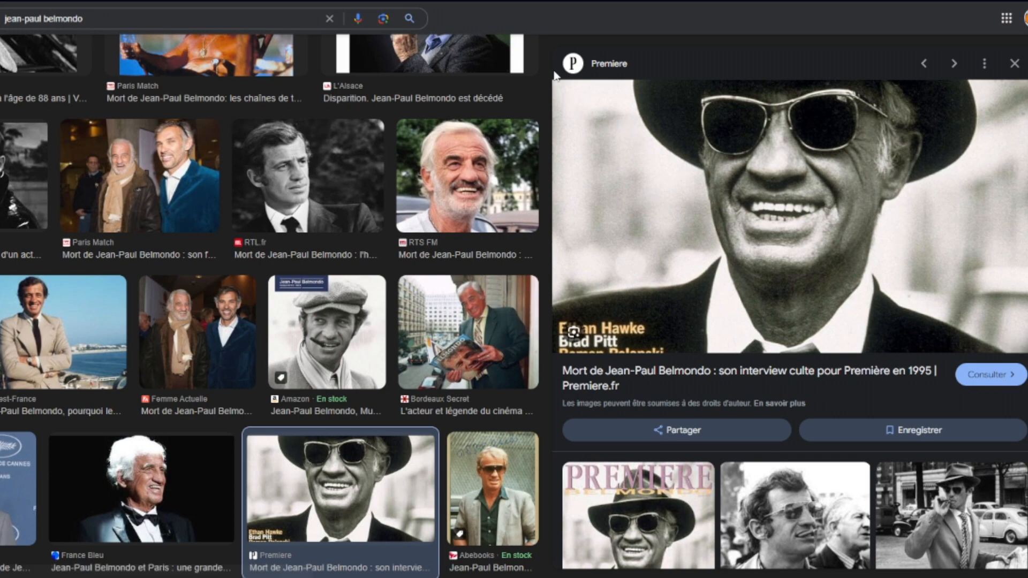
pyautogui.scroll(-3, 173, 273)
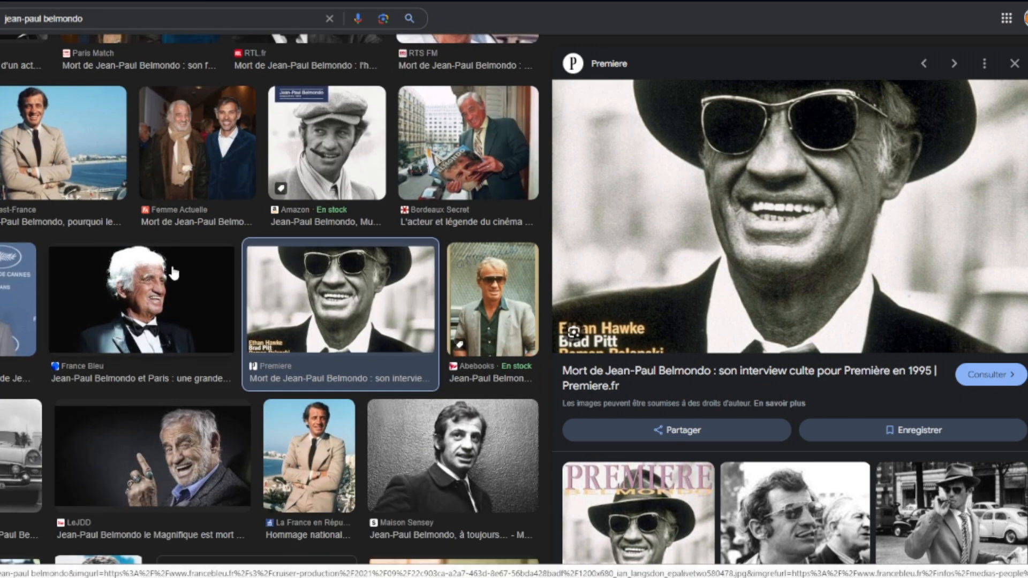
pyautogui.scroll(-3, 173, 273)
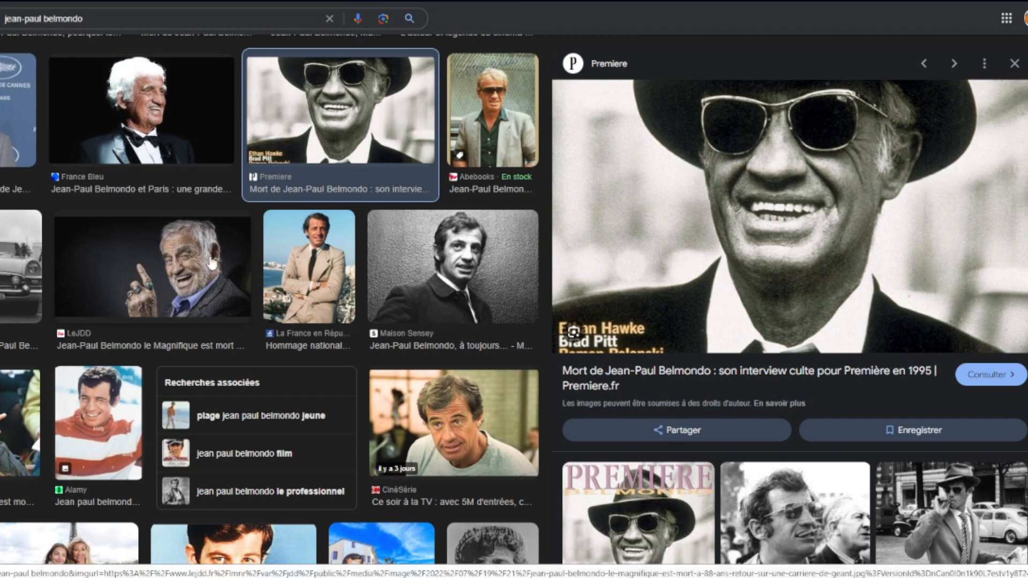
pyautogui.scroll(5, 299, 282)
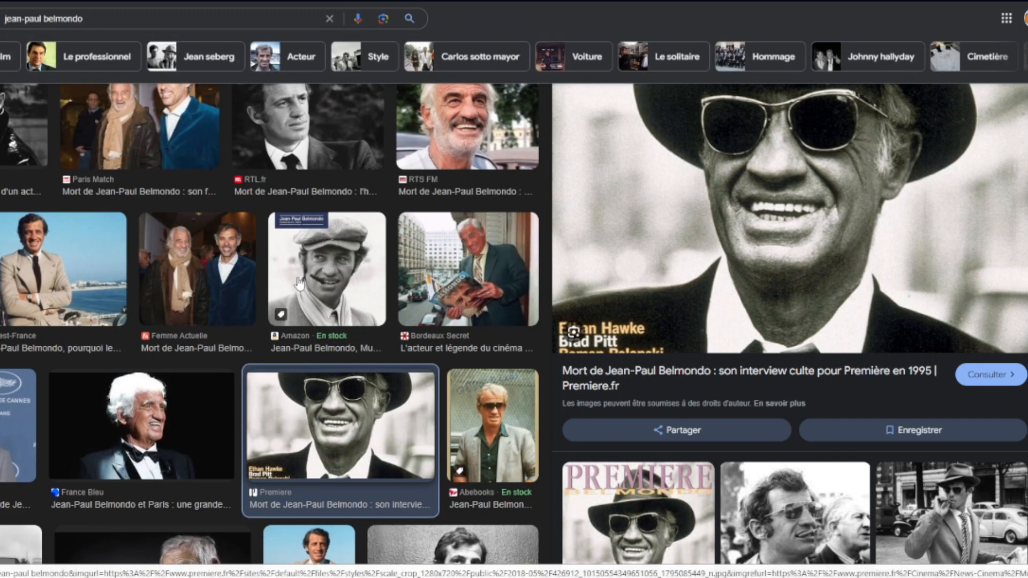
pyautogui.scroll(10, 299, 283)
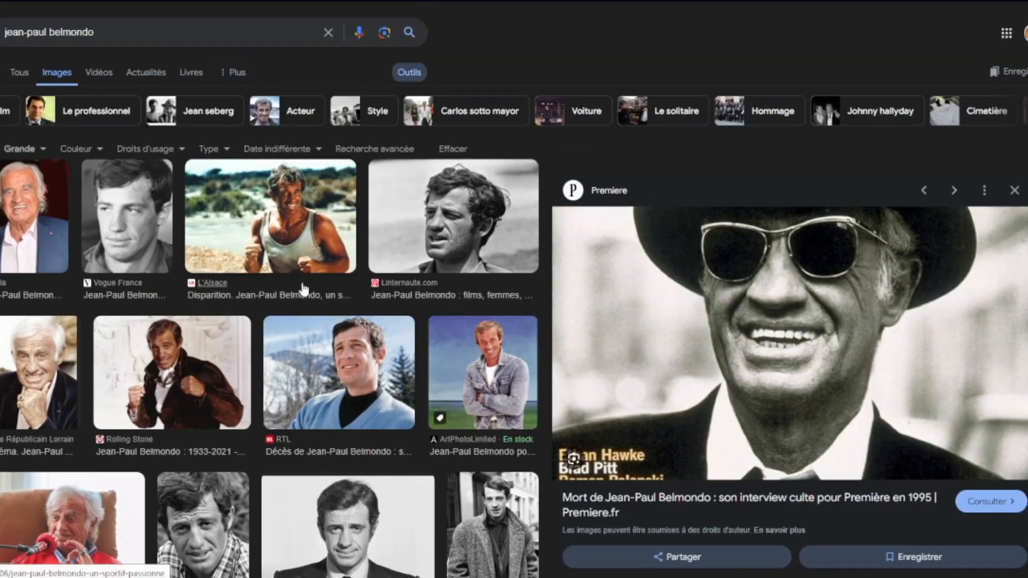
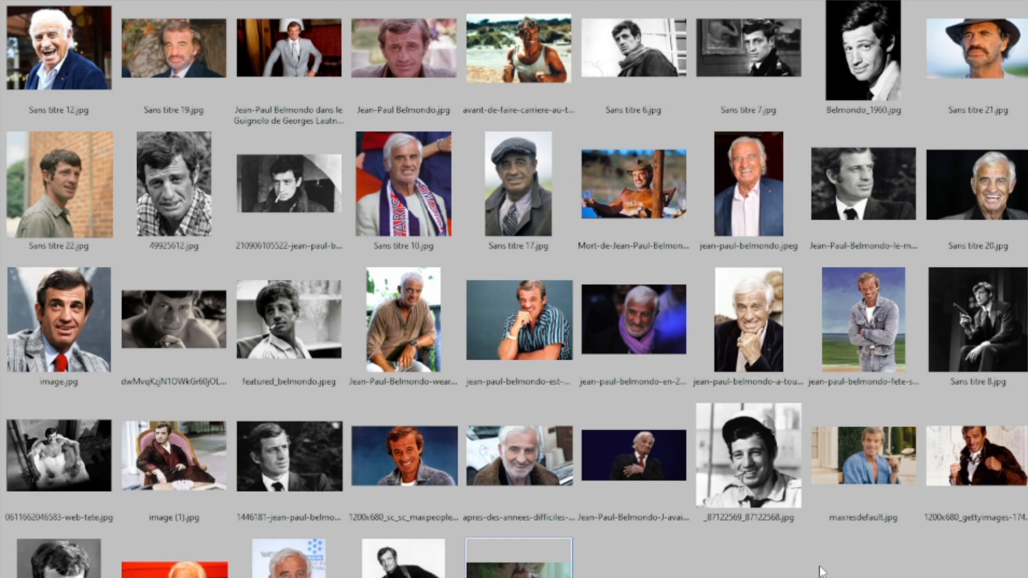
# In the folder of collected training images, select all the files and batch-rename them with the base name "1".
pyautogui.press('Home')
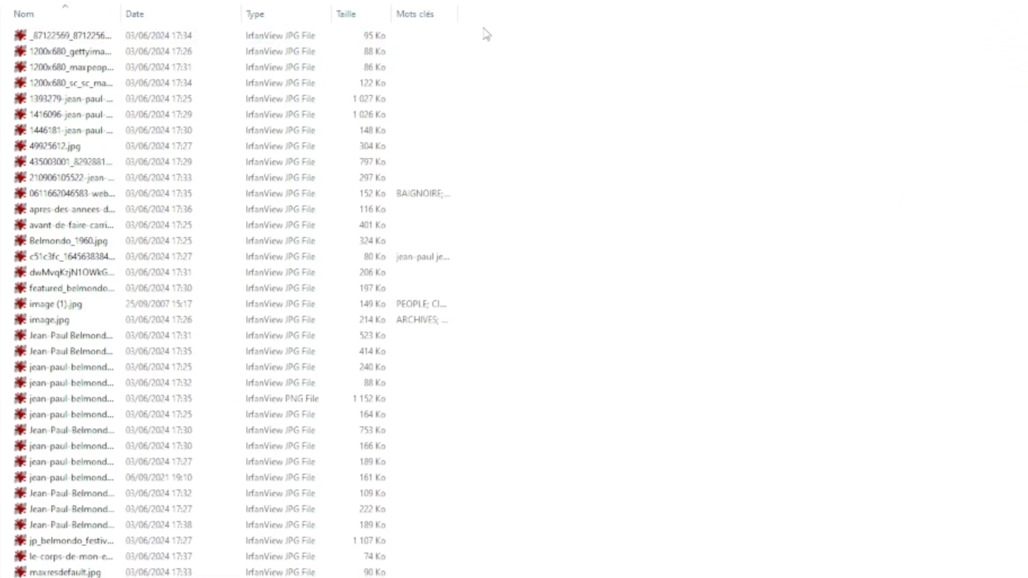
pyautogui.moveTo(506, 32); pyautogui.dragTo(548, 168)
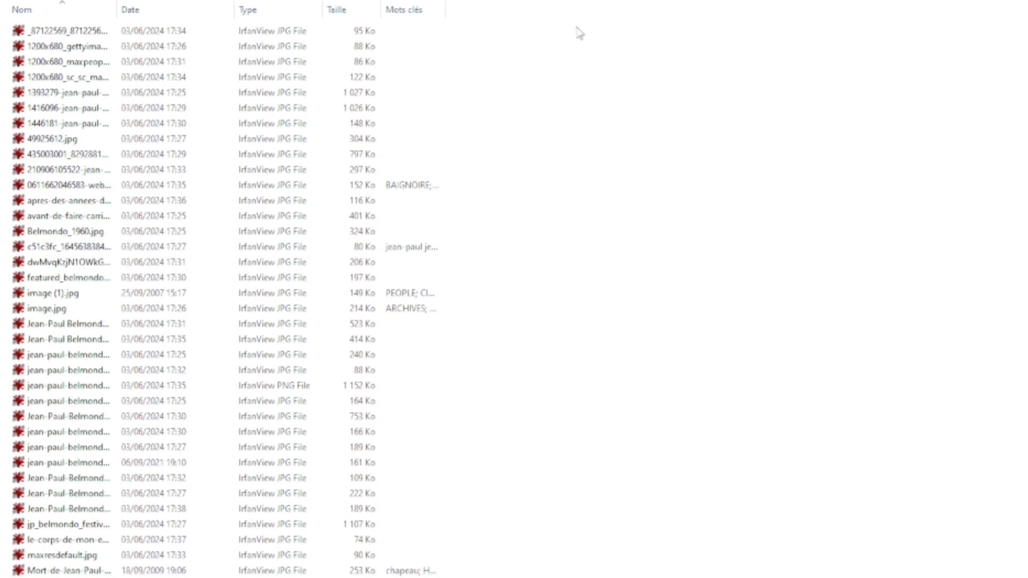
pyautogui.moveTo(577, 26); pyautogui.dragTo(1, 577)
pyautogui.press('F2')
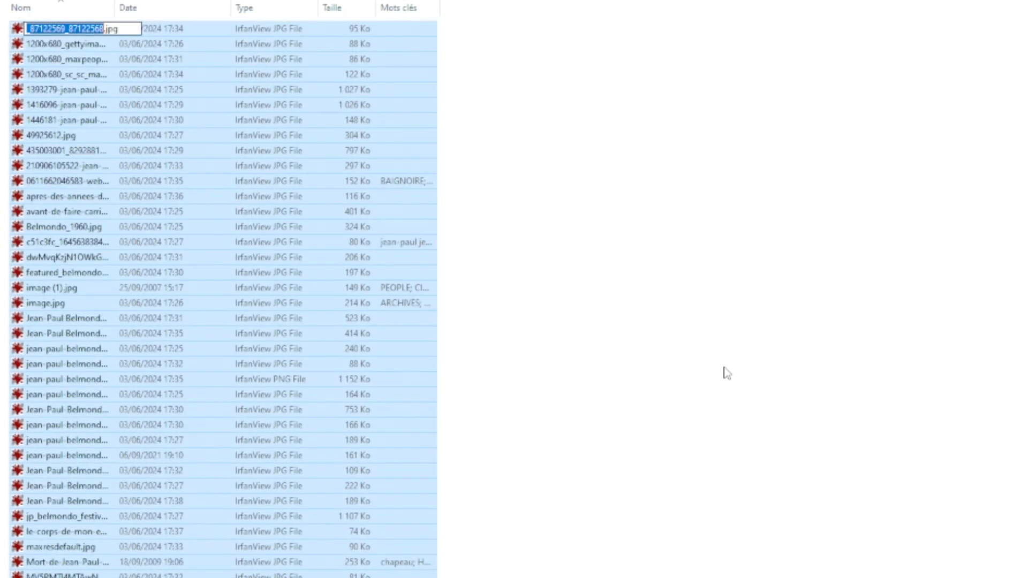
pyautogui.write('1')
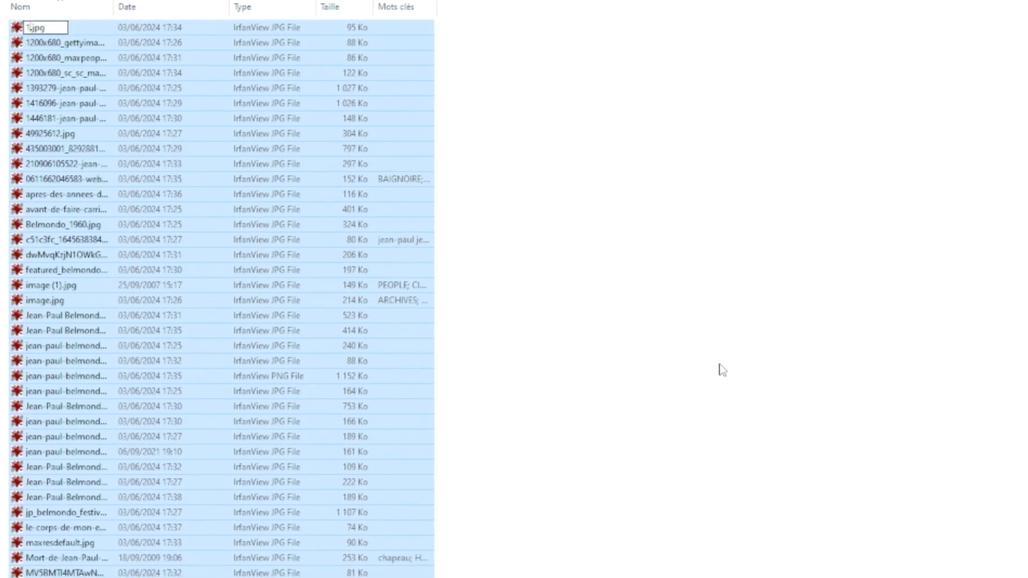
pyautogui.press('Return')
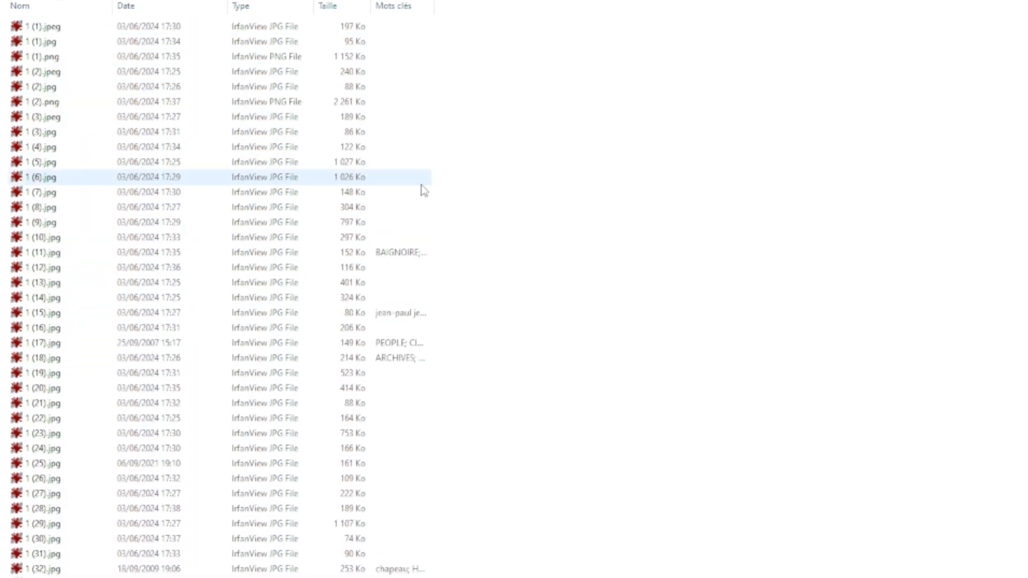
# Highlight the three files numbered 1 (1), which have the .jpeg, .jpg and .png extensions.
pyautogui.moveTo(511, 22); pyautogui.dragTo(50, 55)
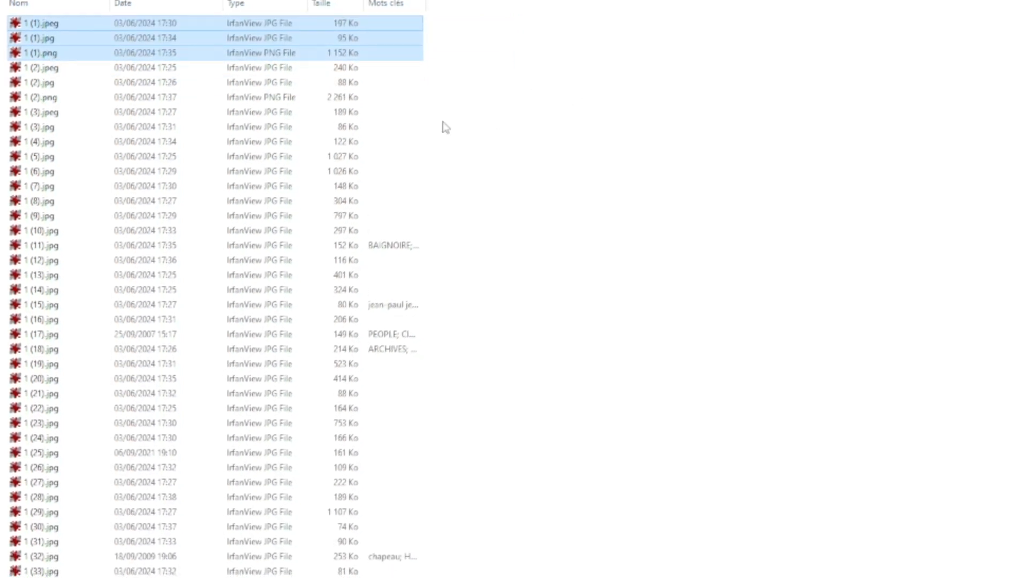
# Examine the renamed image files in the folder, checking their numbering and their .jpeg, .jpg and .png file types.
pyautogui.click(42, 289)
pyautogui.click(81, 421)
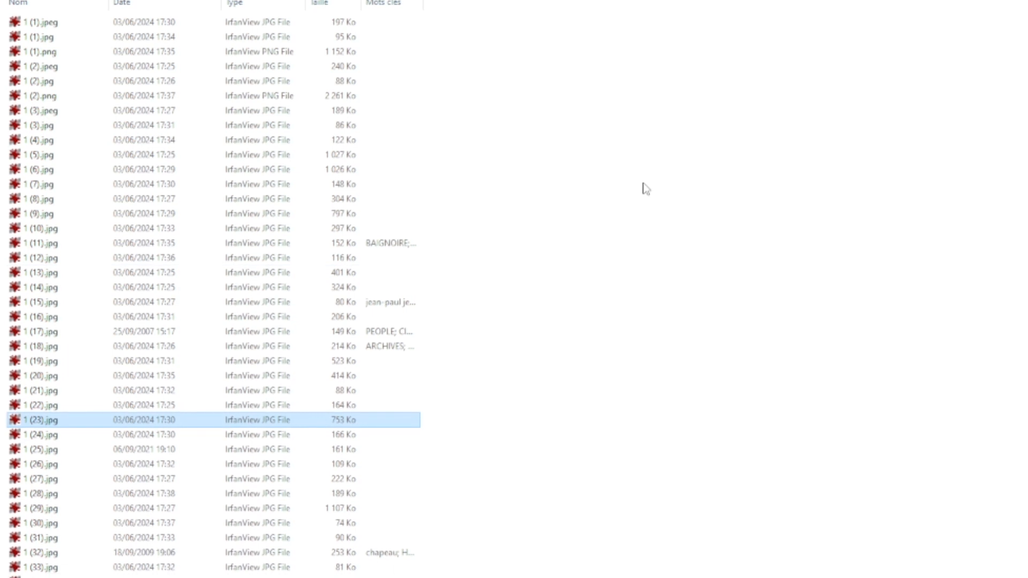
pyautogui.scroll(-5, 645, 188)
pyautogui.scroll(5, 644, 190)
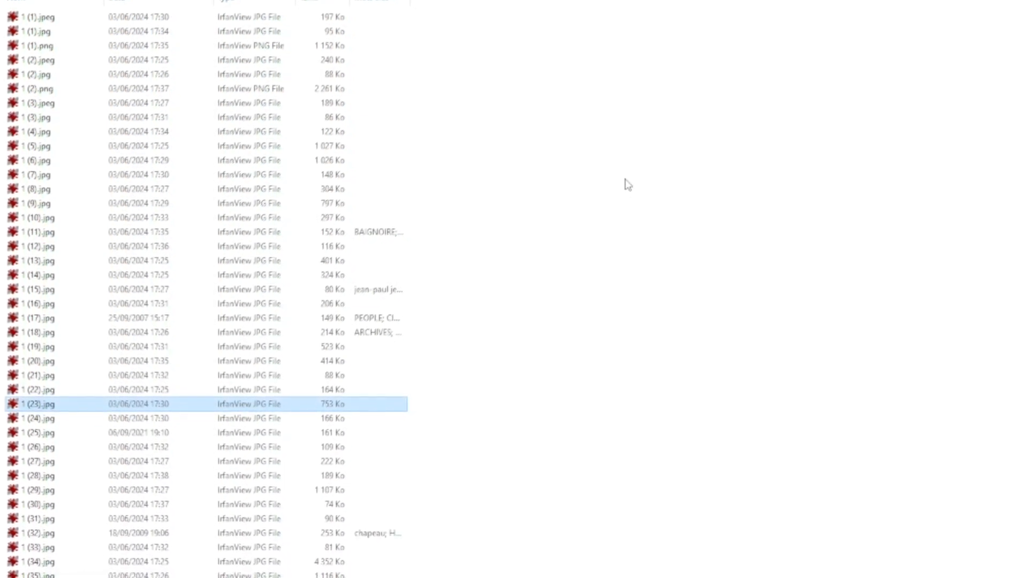
pyautogui.click(628, 184)
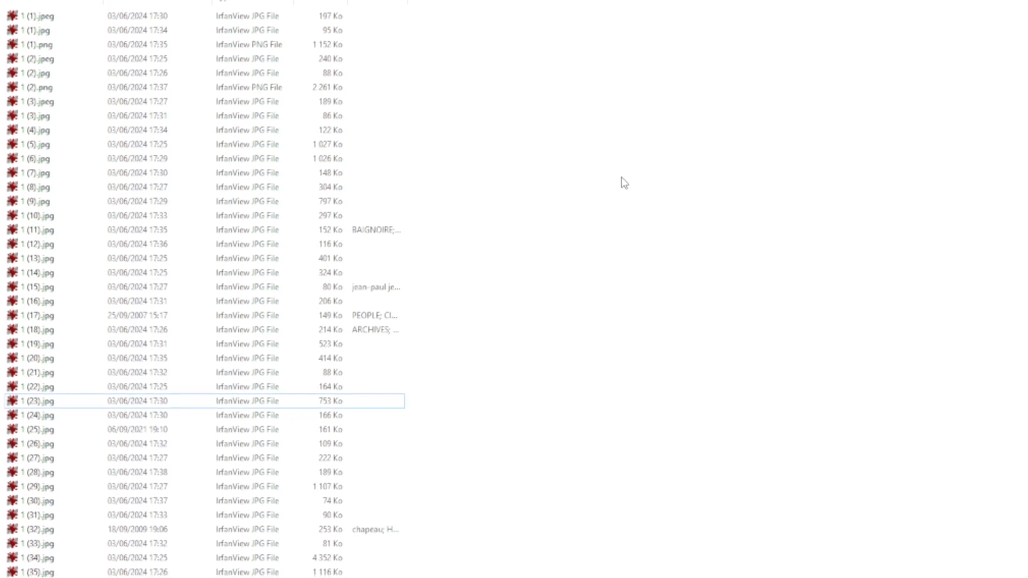
pyautogui.click(65, 102)
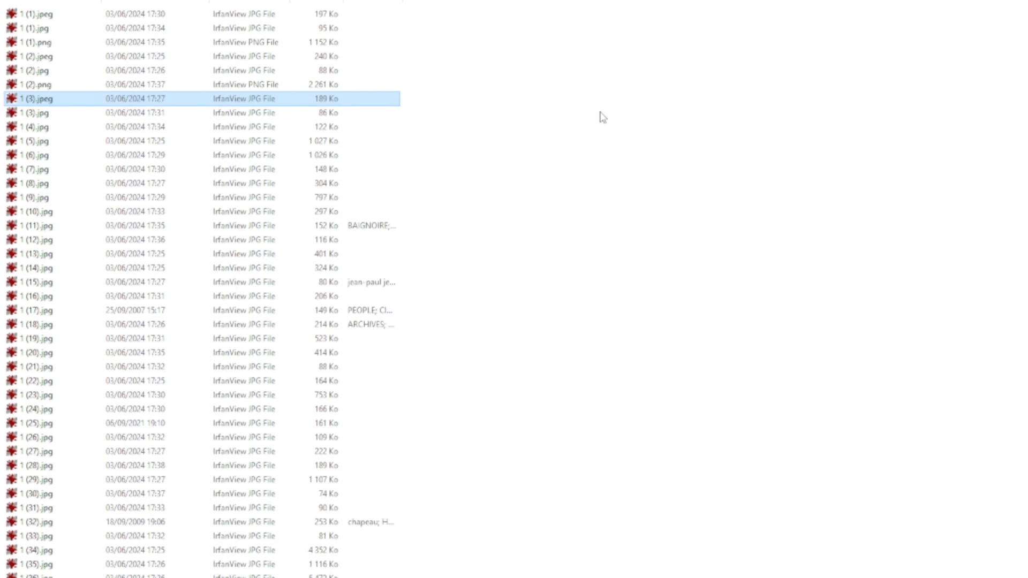
pyautogui.click(525, 153)
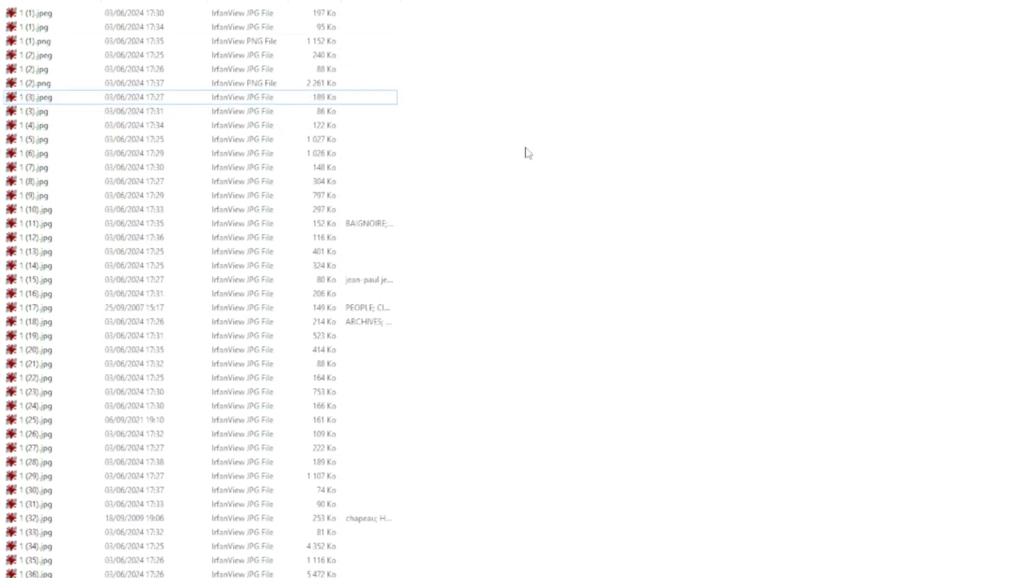
pyautogui.scroll(-4, 520, 144)
pyautogui.scroll(4, 520, 145)
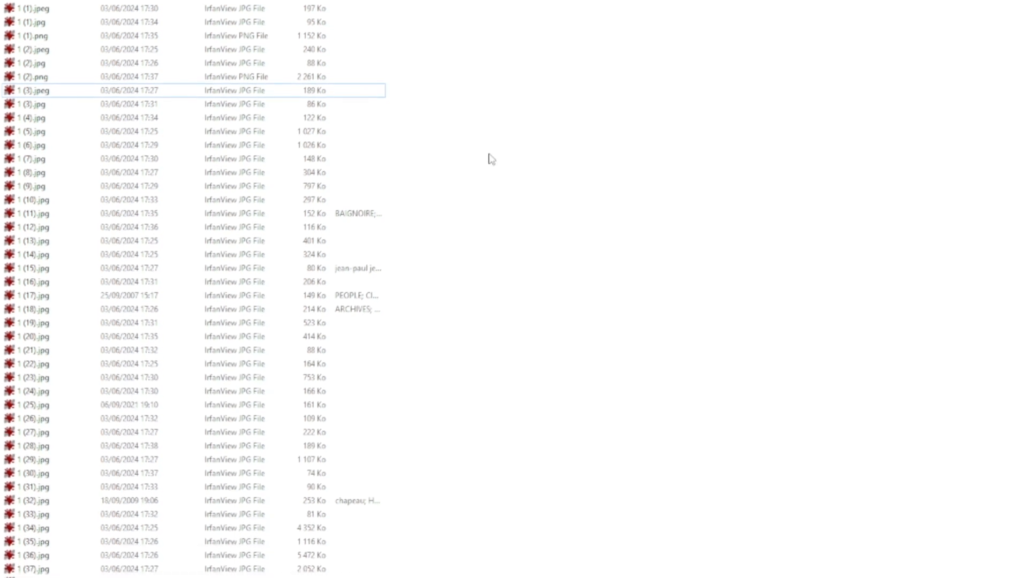
pyautogui.scroll(-1, 488, 160)
pyautogui.scroll(-5, 487, 160)
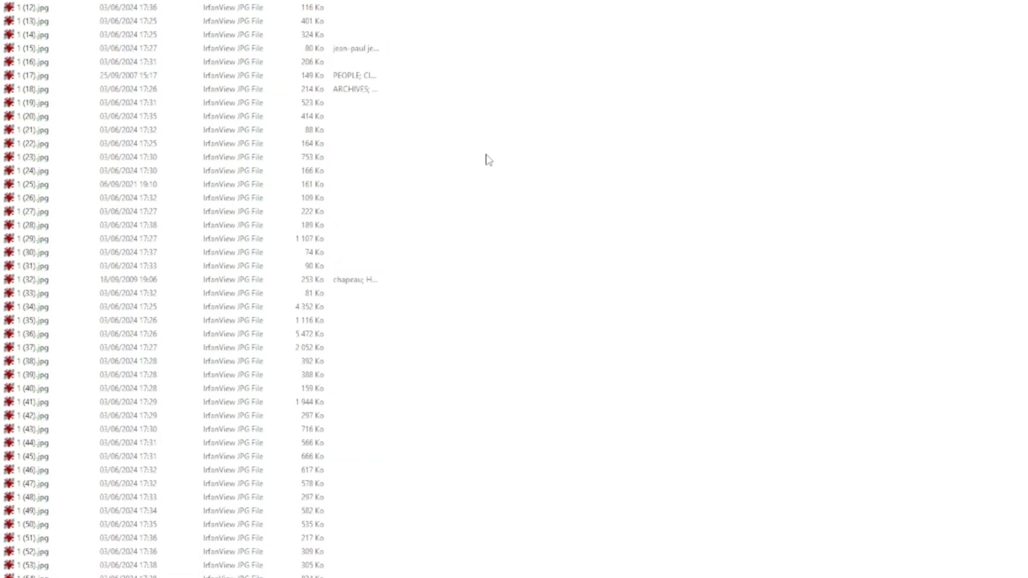
pyautogui.scroll(6, 127, 343)
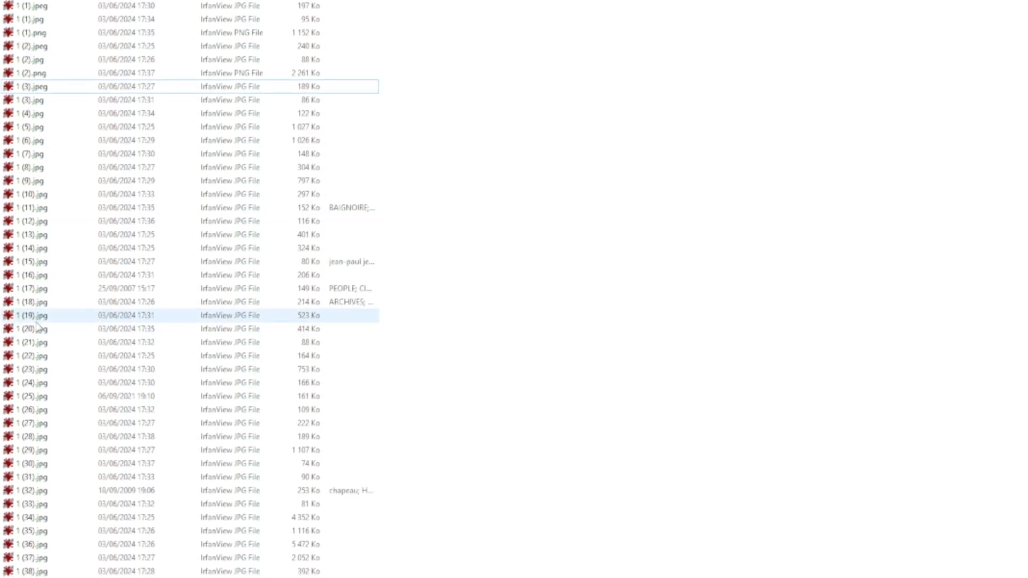
pyautogui.scroll(-5, 593, 207)
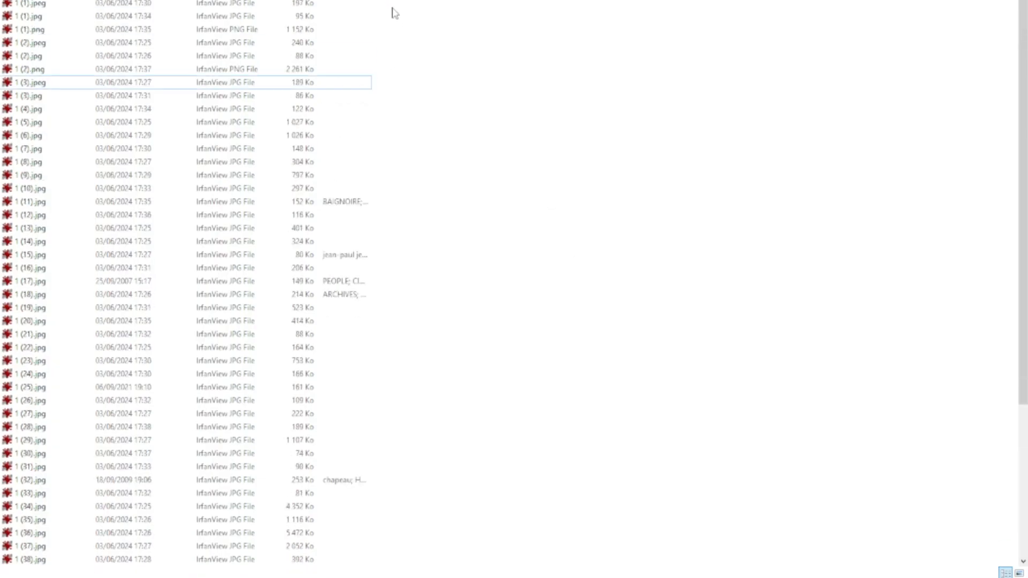
# Select all the renamed image files and upload them to the Add training data stage of the LoRA on Civitai.
pyautogui.moveTo(402, 2); pyautogui.dragTo(2, 573)
pyautogui.scroll(6, 65, 81)
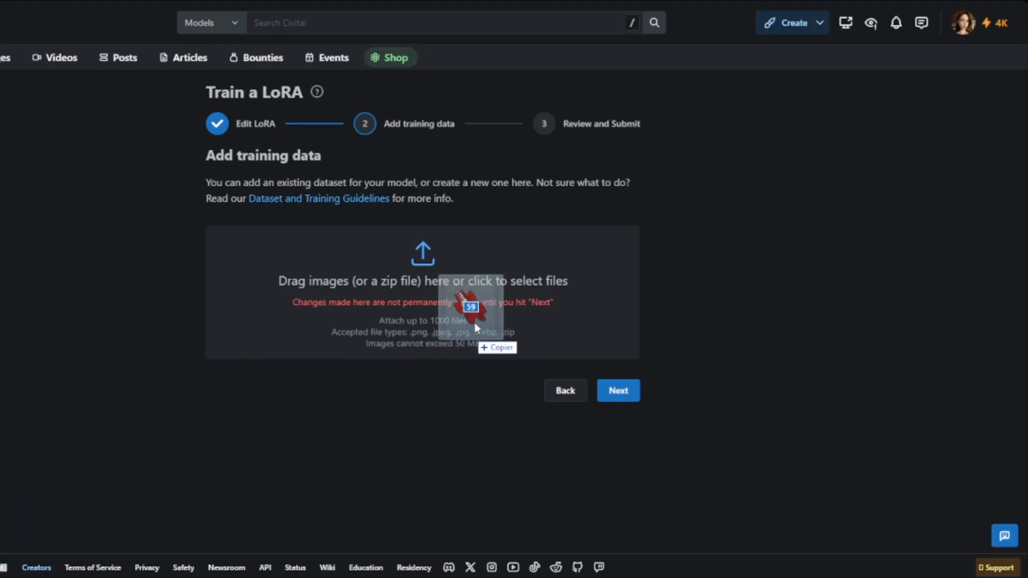
pyautogui.moveTo(474, 322); pyautogui.dragTo(489, 287)
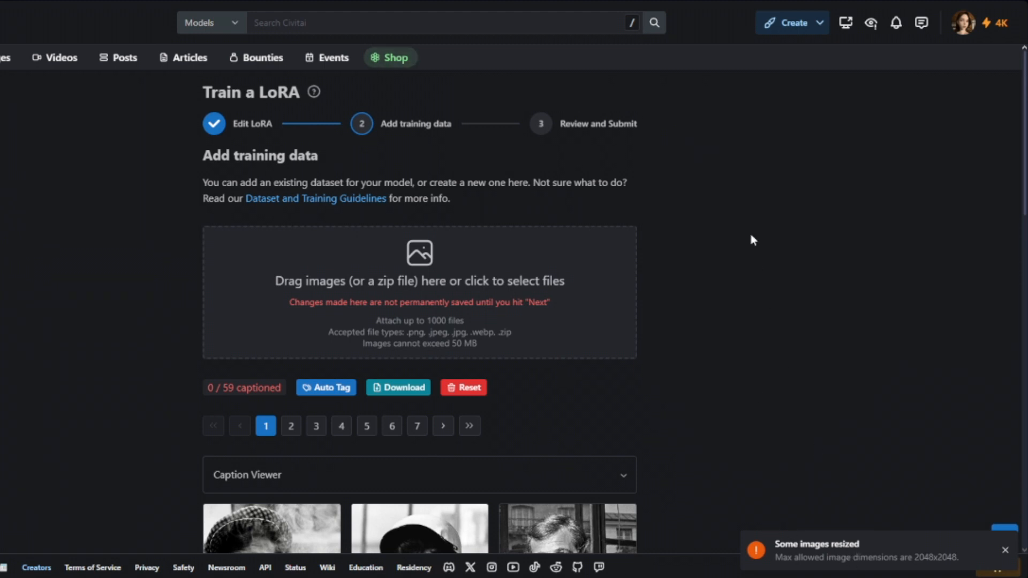
# Open the Auto Tag settings for the uploaded training images and activate the Prepend Tags field.
pyautogui.scroll(-6, 750, 235)
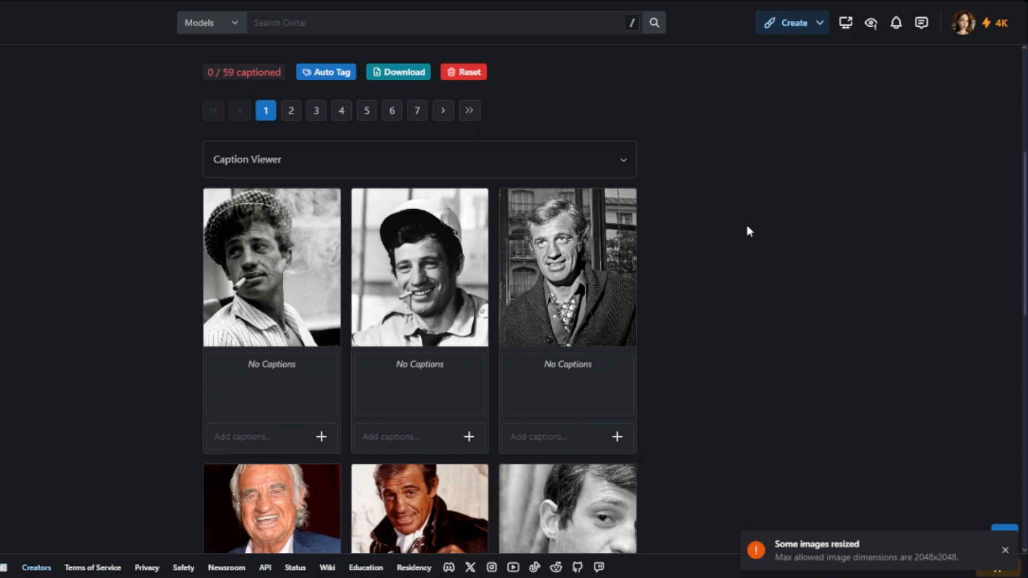
pyautogui.scroll(3, 748, 230)
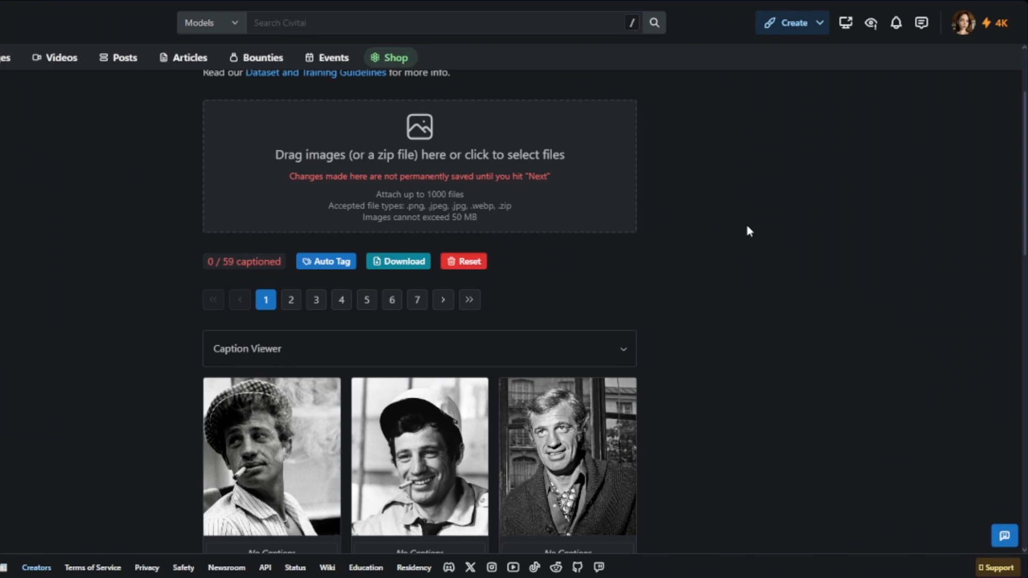
pyautogui.scroll(-1, 696, 203)
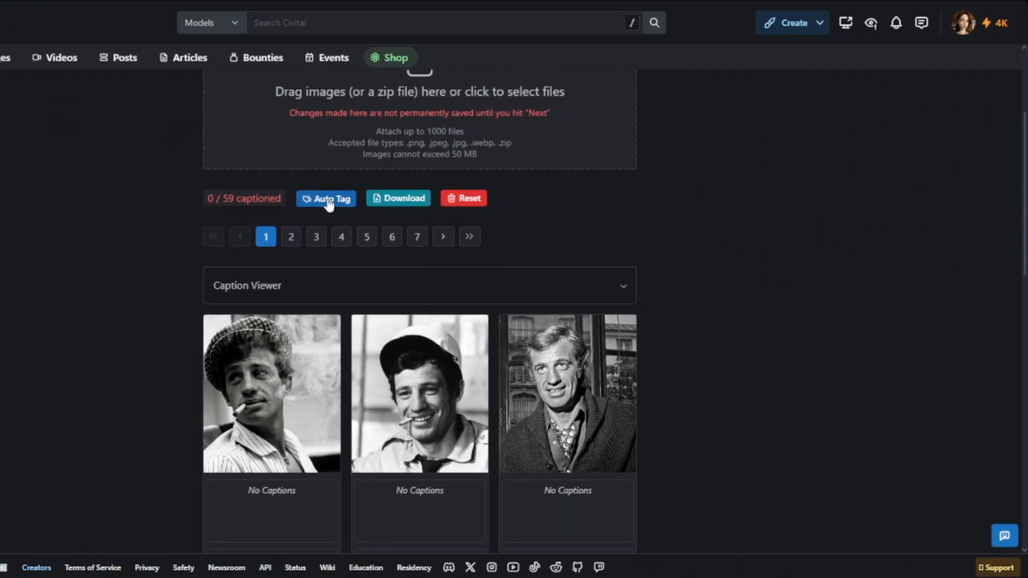
pyautogui.click(332, 199)
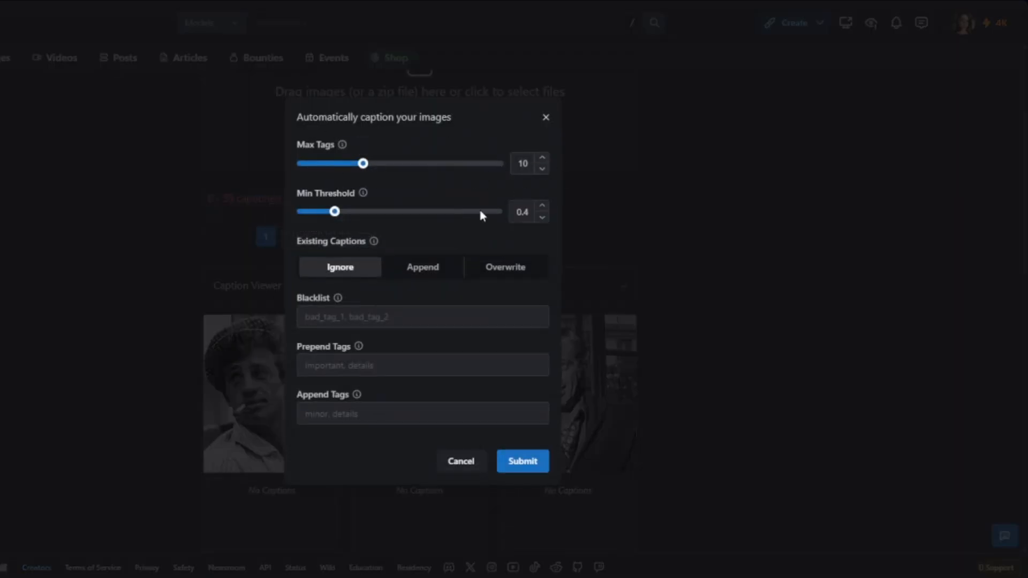
pyautogui.click(325, 367)
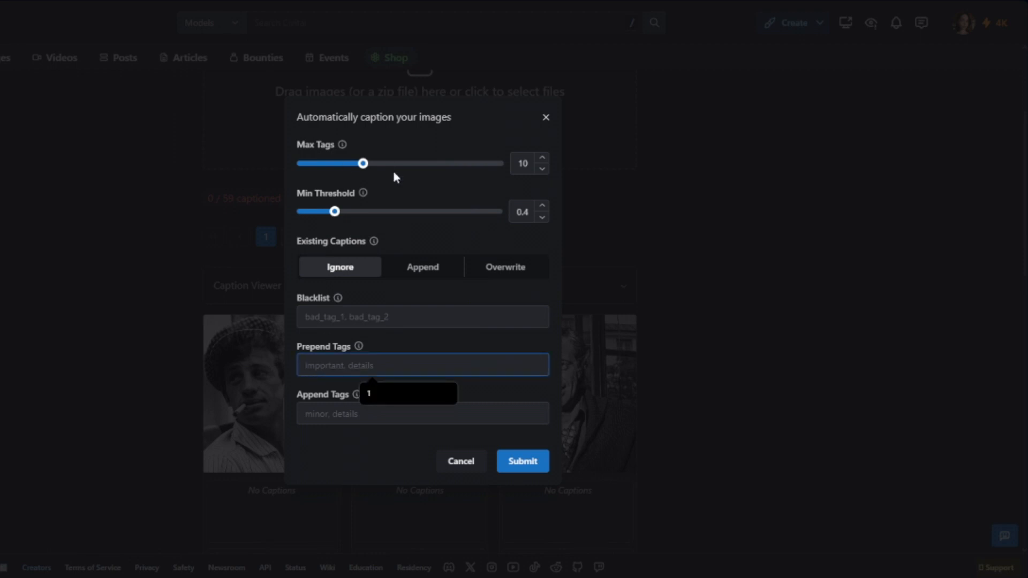
pyautogui.write('i')
pyautogui.press('BackSpace')
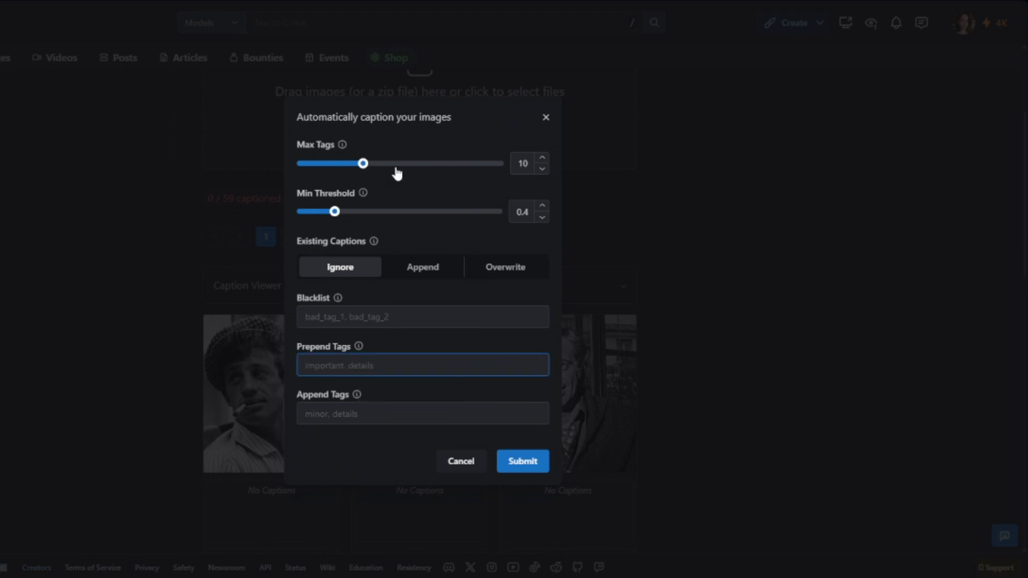
pyautogui.click(363, 368)
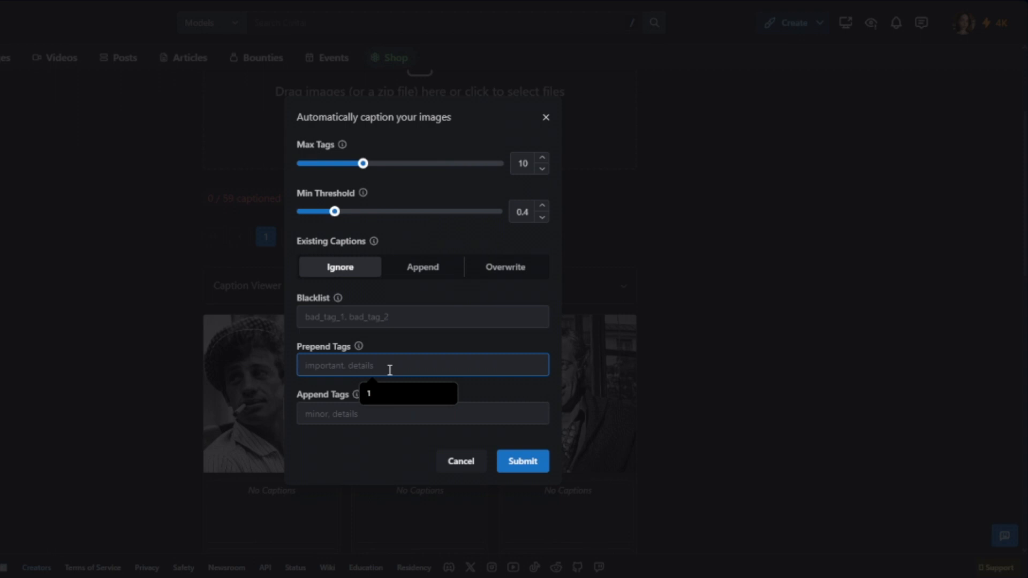
pyautogui.write('jpbelmon')
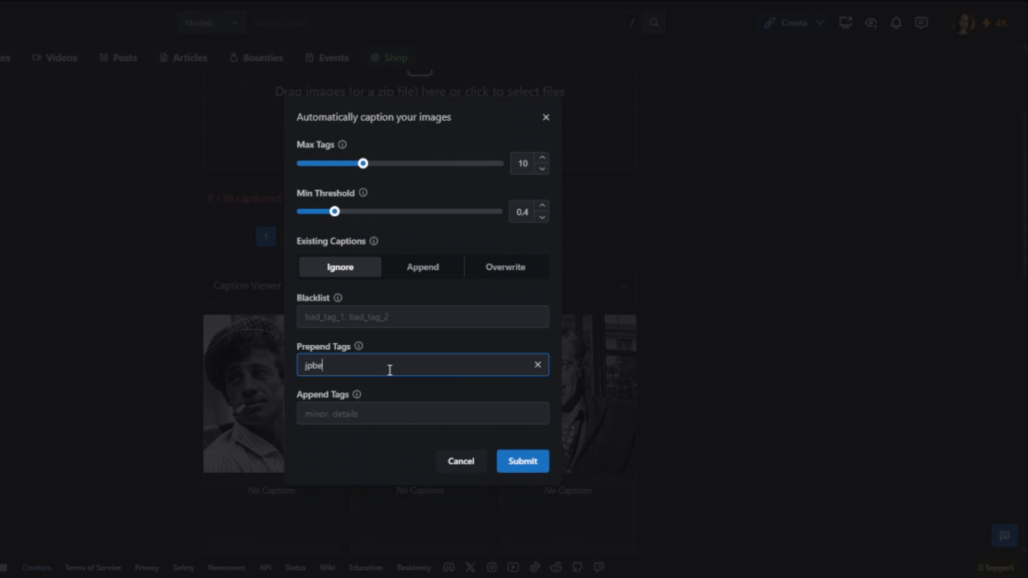
pyautogui.write('do')
pyautogui.press('BackSpace')
pyautogui.press('BackSpace')
pyautogui.press('BackSpace')
pyautogui.press('BackSpace')
pyautogui.press('BackSpace')
pyautogui.press('BackSpace')
pyautogui.press('BackSpace')
pyautogui.press('BackSpace')
pyautogui.press('BackSpace')
pyautogui.press('BackSpace')
# Set the prepended tag to "jpbelmondo" and submit the automatic captioning of the training images.
pyautogui.write('jpbel')
pyautogui.press('BackSpace')
pyautogui.press('BackSpace')
pyautogui.press('BackSpace')
pyautogui.write('_be')
pyautogui.press('BackSpace')
pyautogui.press('BackSpace')
pyautogui.press('BackSpace')
pyautogui.write('belmondop')
pyautogui.press('BackSpace')
pyautogui.click(524, 460)
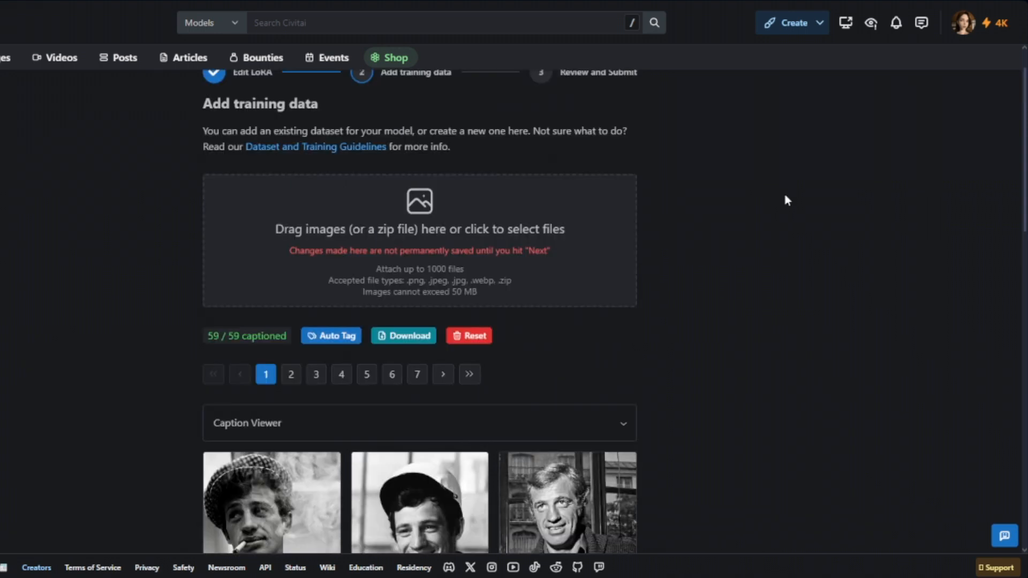
# Examine the generated captions under the training images on the first page, down to the Data Ownership and Sharing section.
pyautogui.scroll(-5, 771, 198)
pyautogui.scroll(-4, 778, 201)
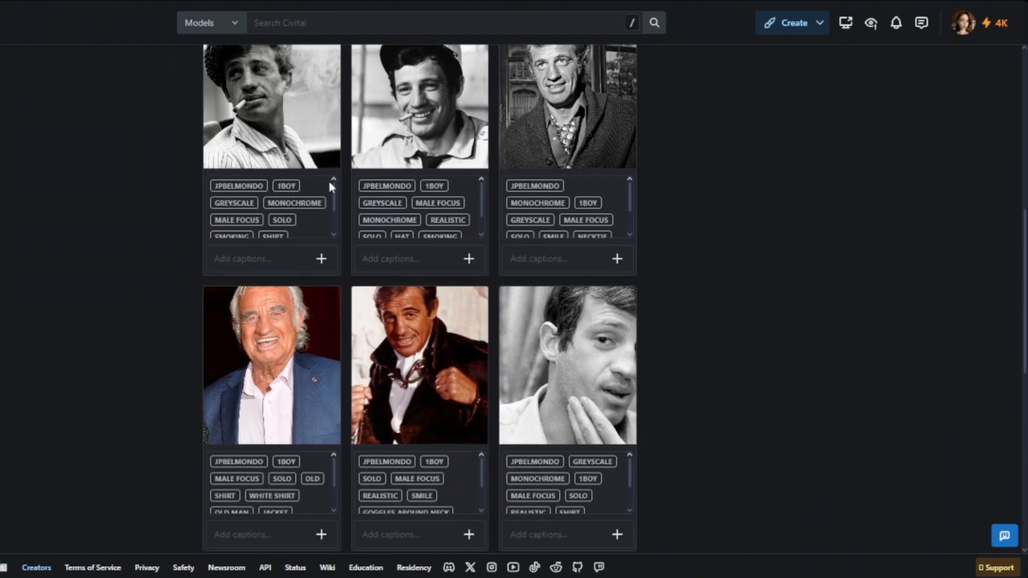
pyautogui.scroll(10, 823, 182)
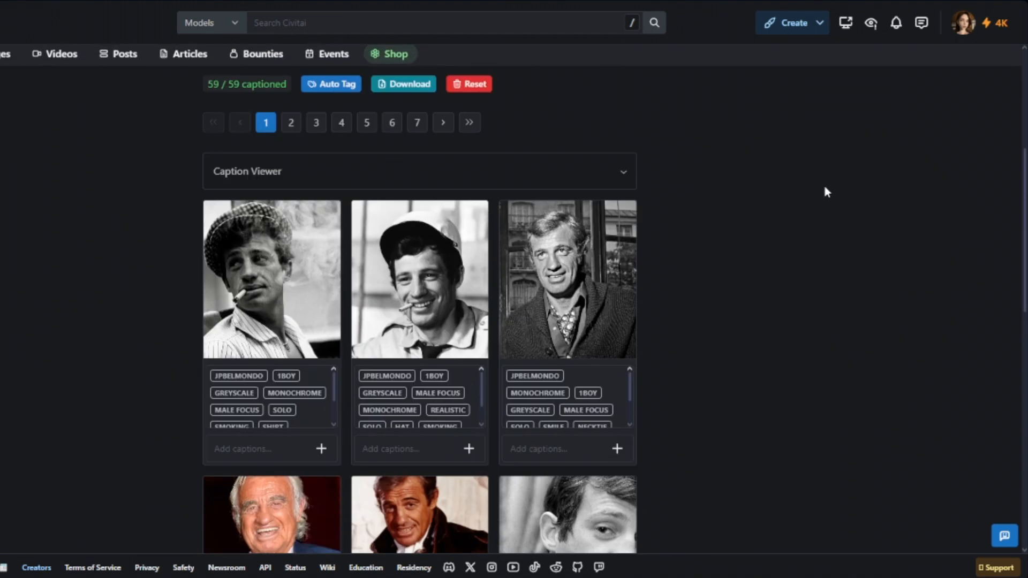
pyautogui.scroll(-2, 758, 202)
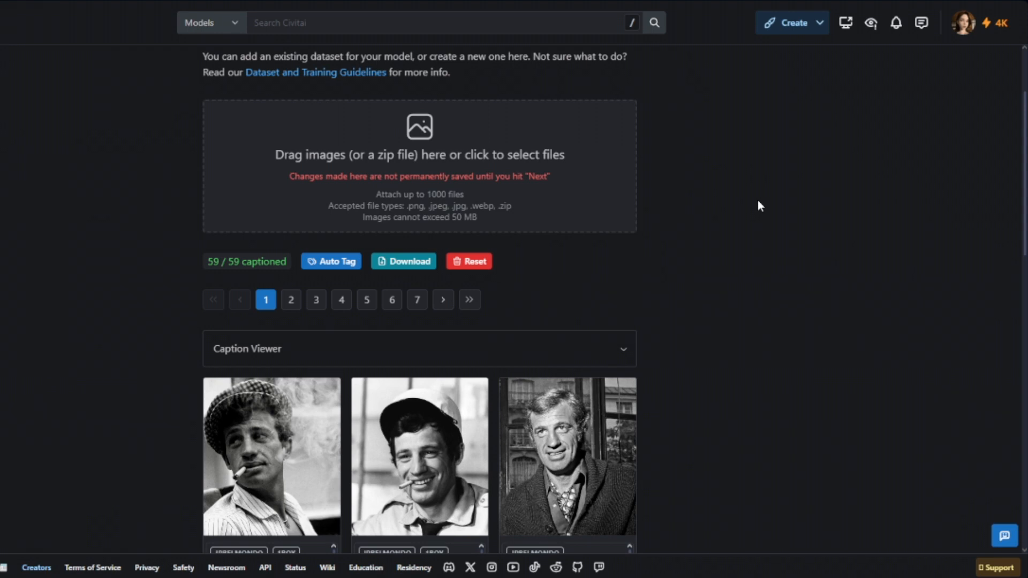
pyautogui.scroll(-5, 756, 190)
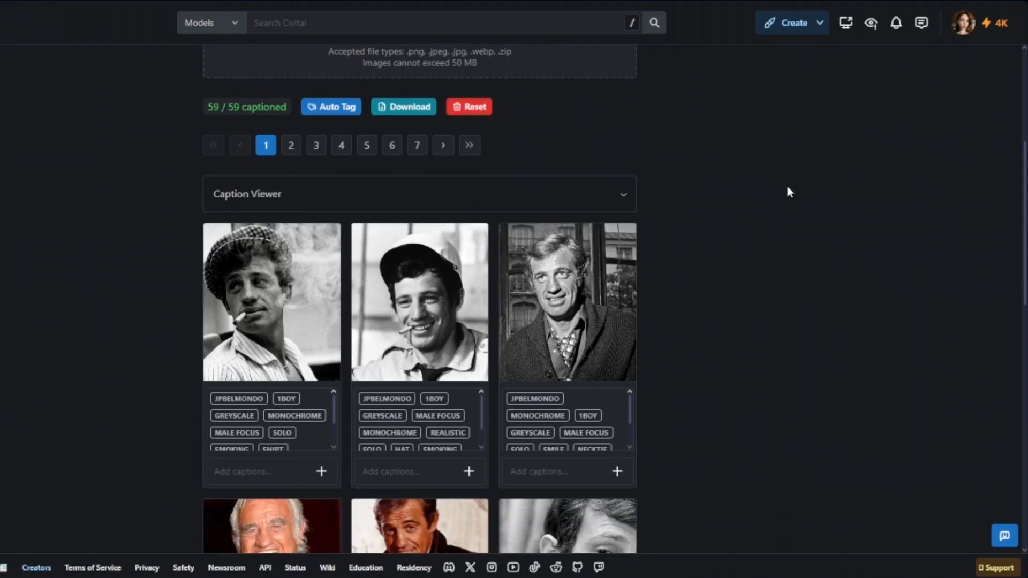
pyautogui.scroll(-2, 817, 178)
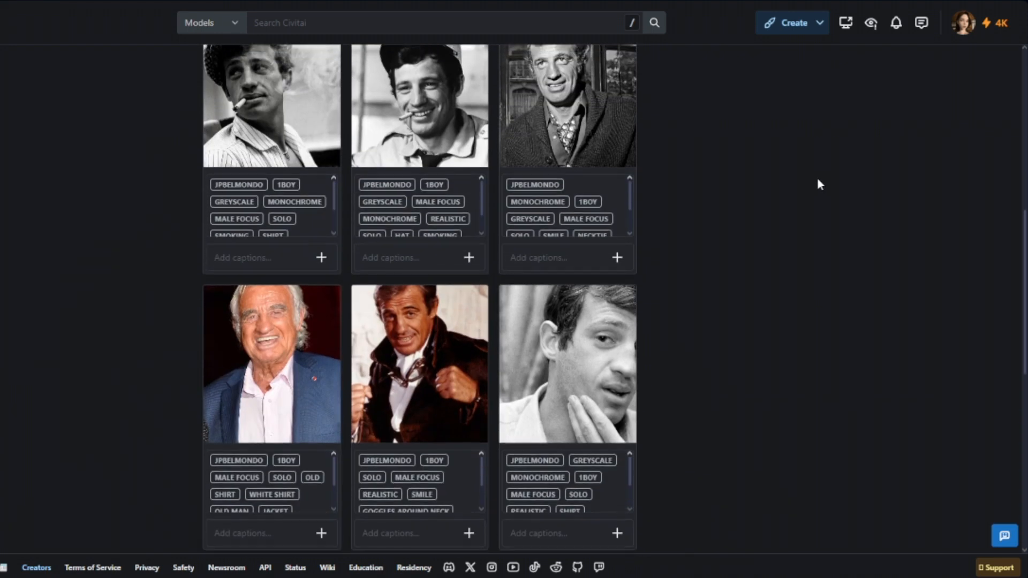
pyautogui.scroll(2, 817, 178)
pyautogui.scroll(-10, 737, 225)
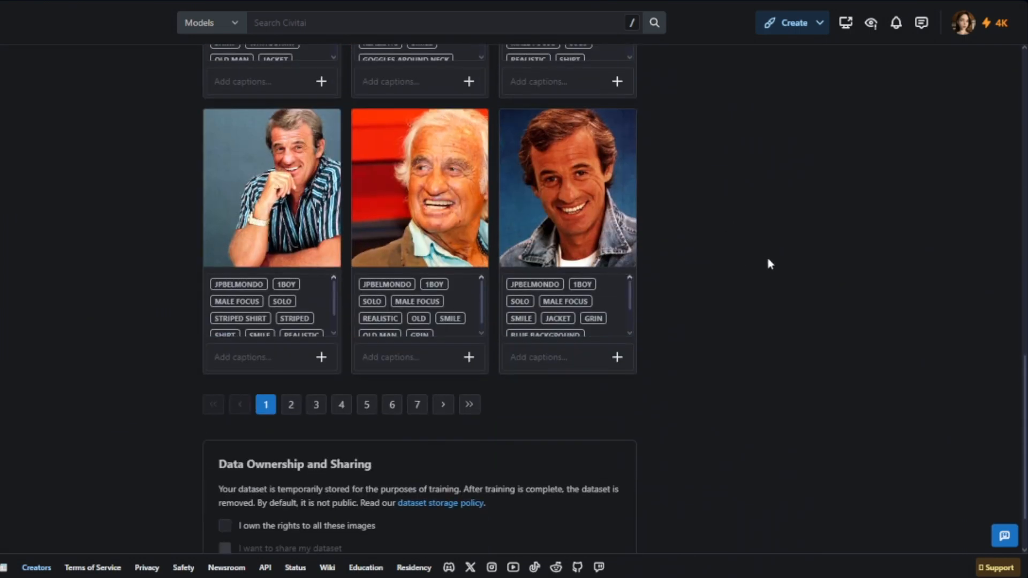
pyautogui.scroll(8, 768, 261)
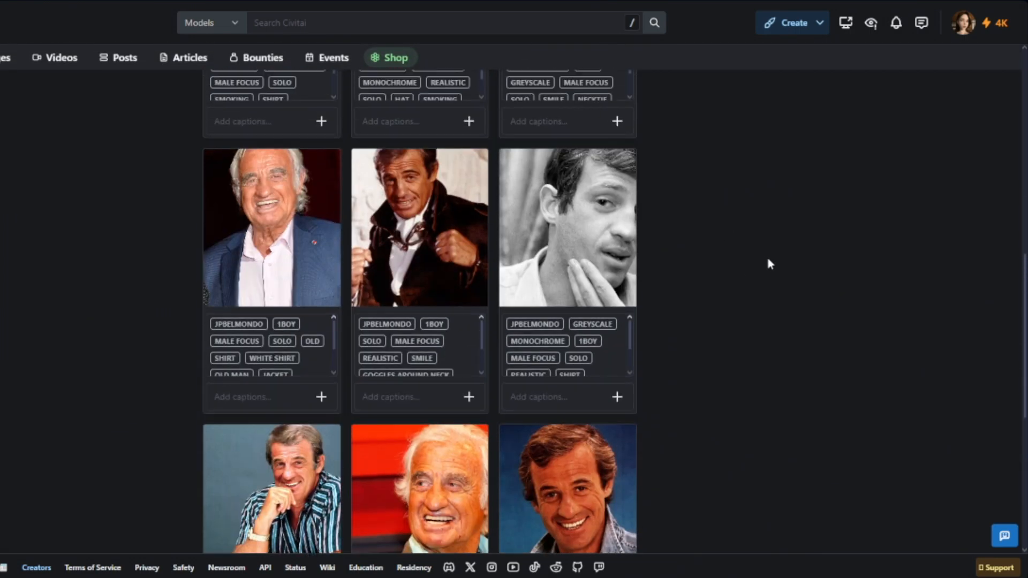
pyautogui.scroll(3, 769, 264)
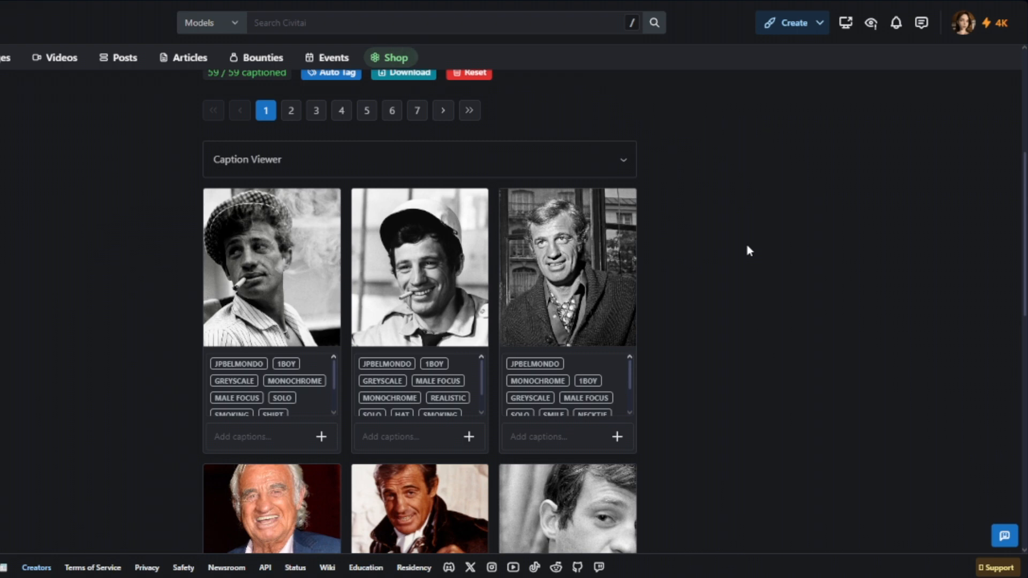
pyautogui.scroll(-3, 750, 214)
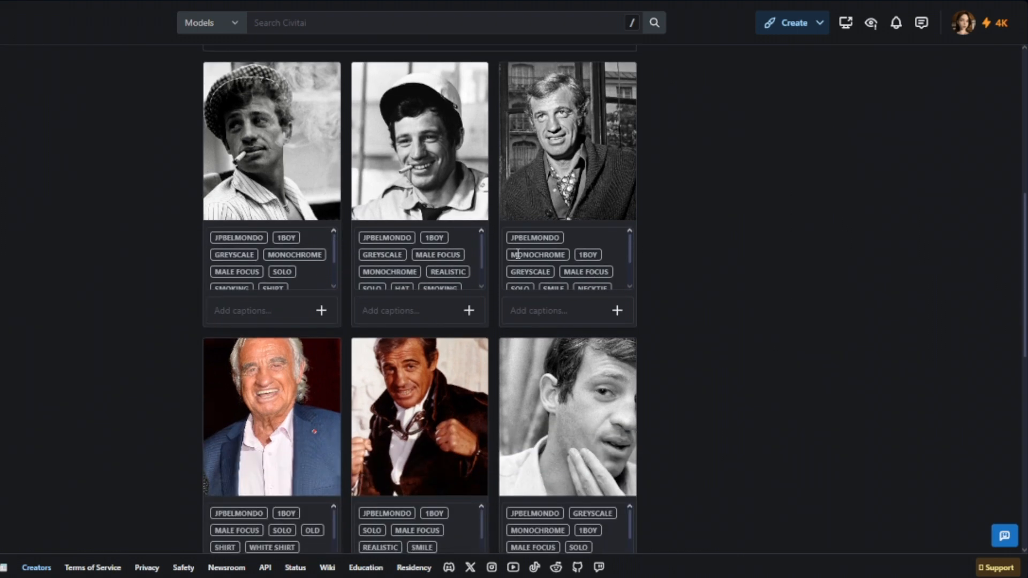
pyautogui.scroll(-5, 648, 276)
pyautogui.scroll(-4, 503, 320)
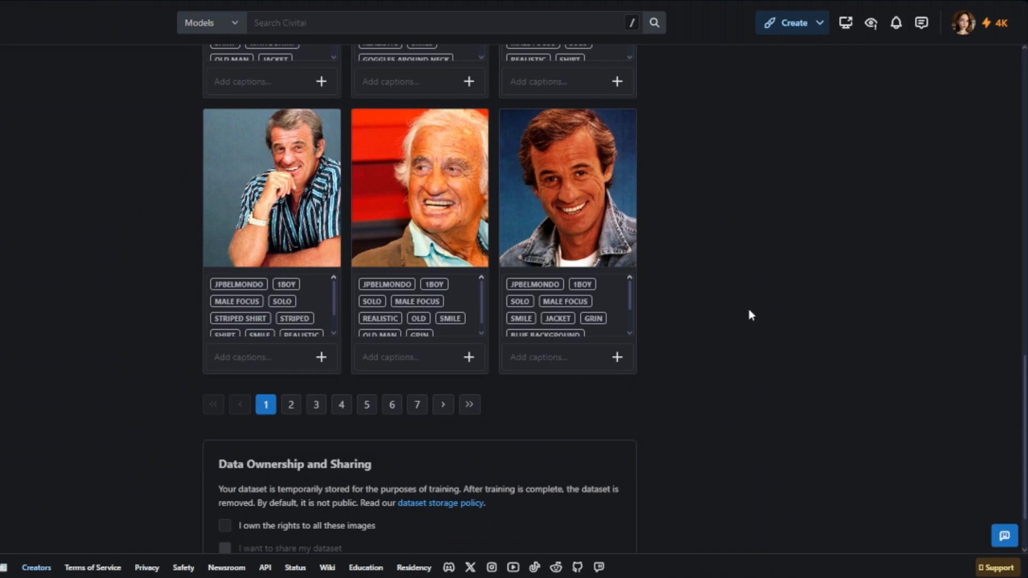
pyautogui.scroll(10, 750, 316)
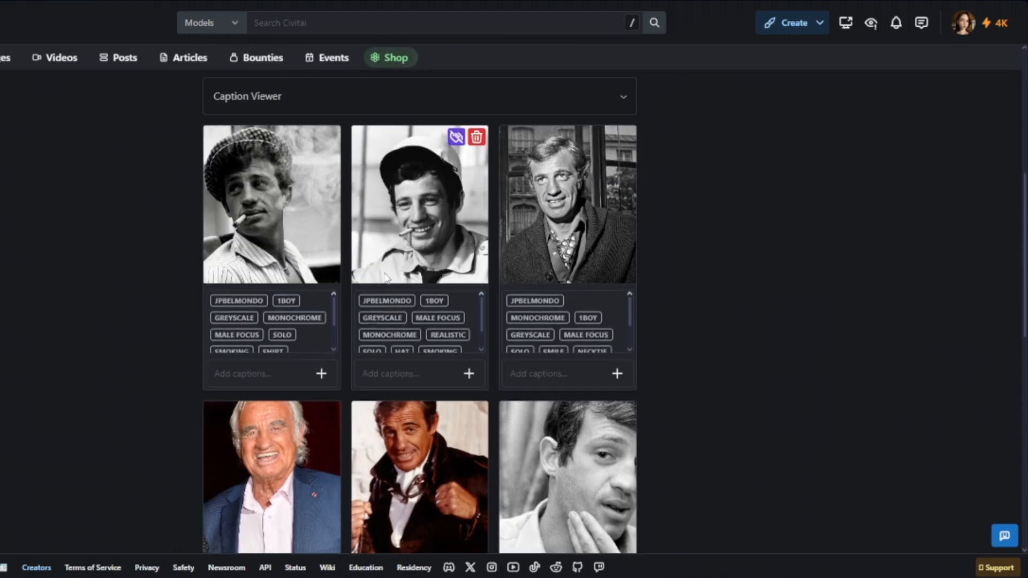
# Read through the full caption tag lists of the first two training images, comparing them with the photos.
pyautogui.moveTo(288, 306)
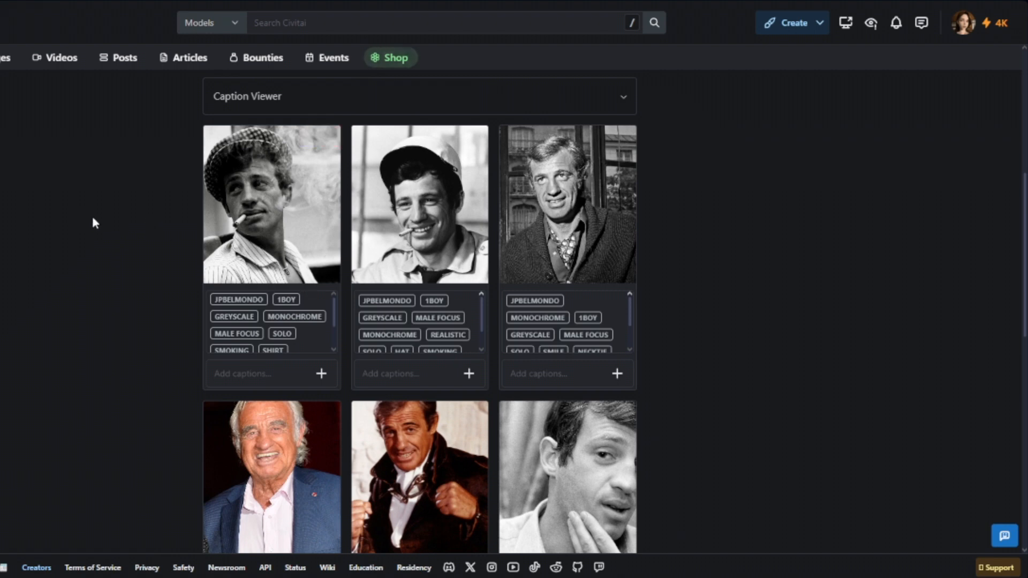
pyautogui.moveTo(332, 308); pyautogui.dragTo(331, 330)
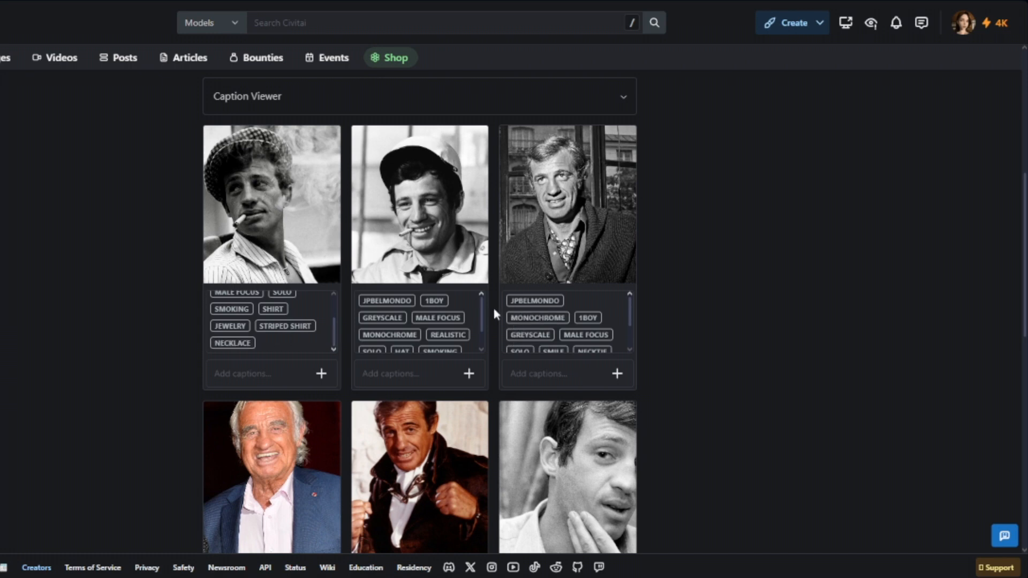
pyautogui.moveTo(479, 306); pyautogui.dragTo(480, 310)
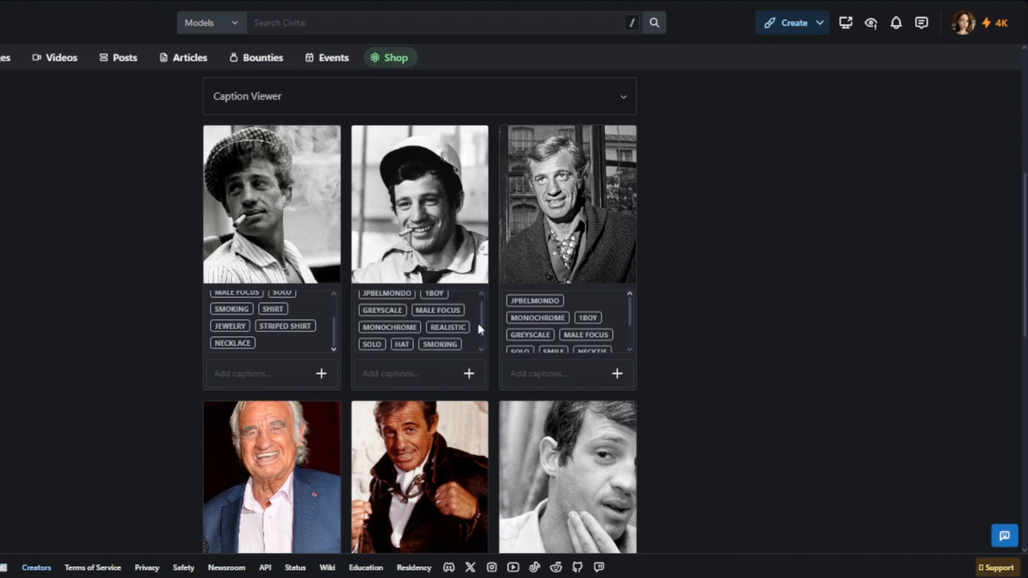
pyautogui.moveTo(482, 318); pyautogui.dragTo(483, 314)
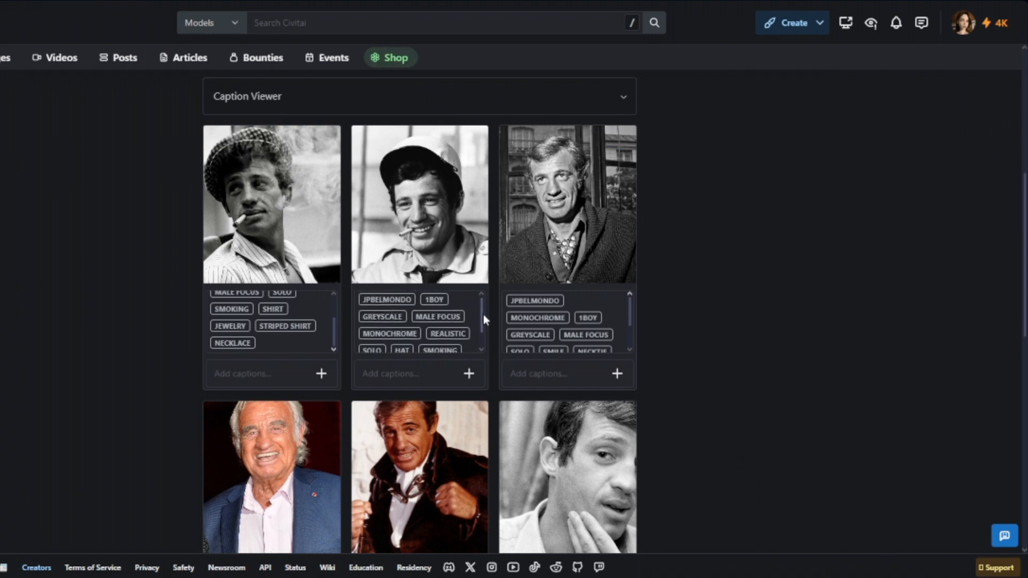
# Read through the caption tag lists of the second, third and fourth training images, comparing them with the photos.
pyautogui.moveTo(483, 309)
pyautogui.mouseDown()
pyautogui.moveTo(482, 319)
pyautogui.moveTo(482, 307)
pyautogui.mouseUp()
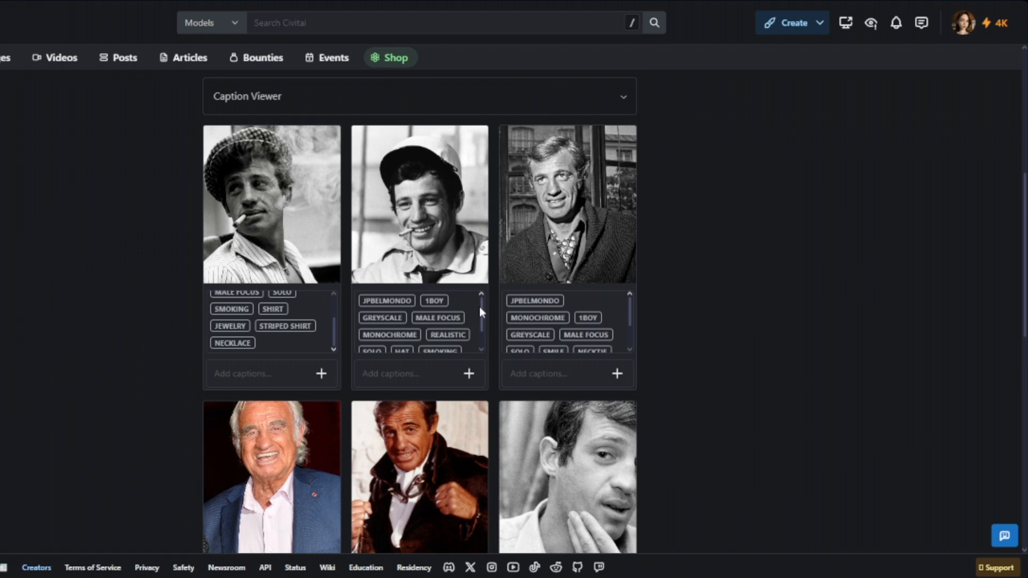
pyautogui.moveTo(482, 306); pyautogui.dragTo(478, 326)
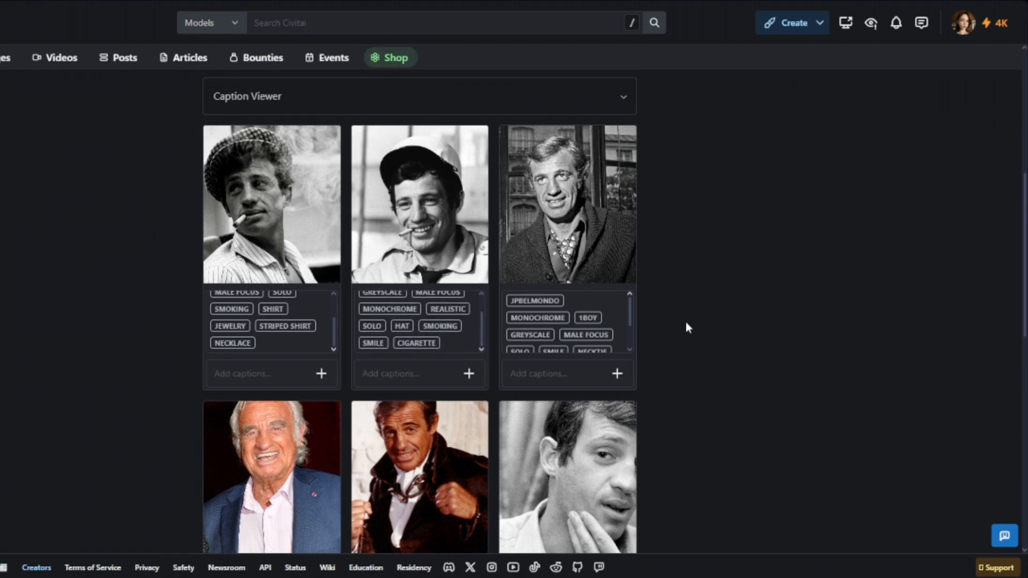
pyautogui.moveTo(630, 301); pyautogui.dragTo(632, 326)
pyautogui.scroll(-5, 765, 292)
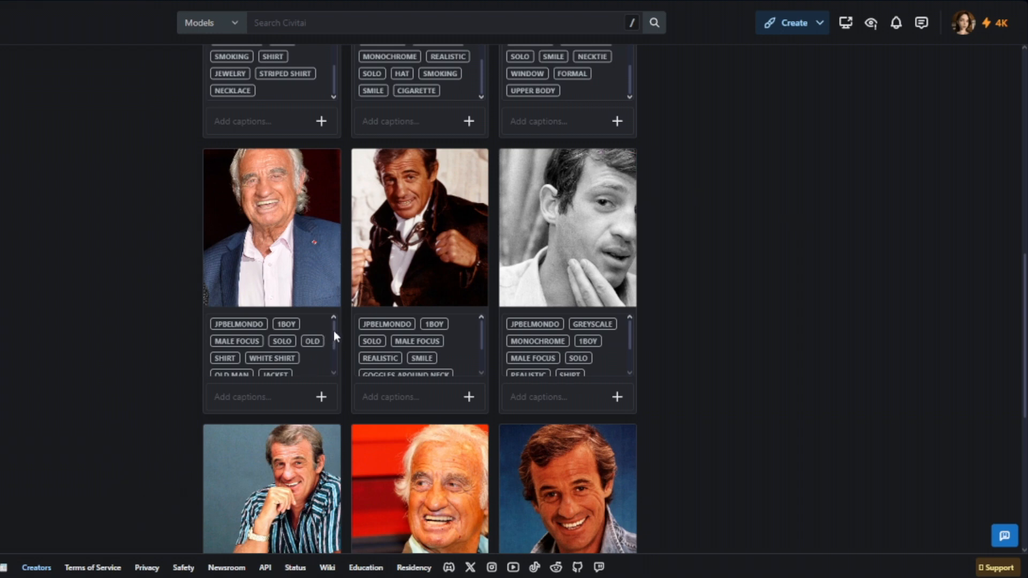
pyautogui.scroll(-1, 333, 330)
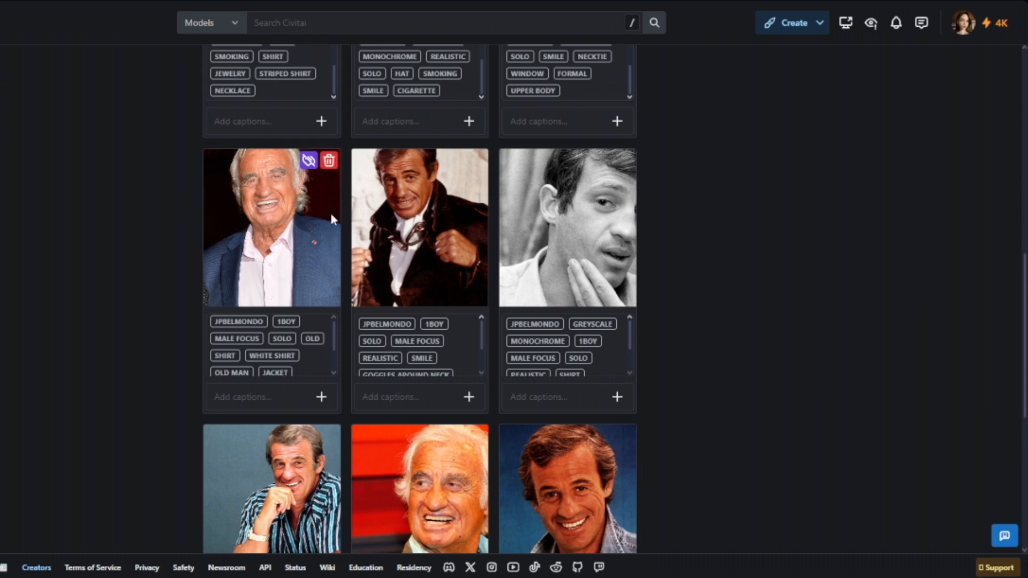
pyautogui.scroll(-1, 335, 331)
pyautogui.scroll(1, 335, 331)
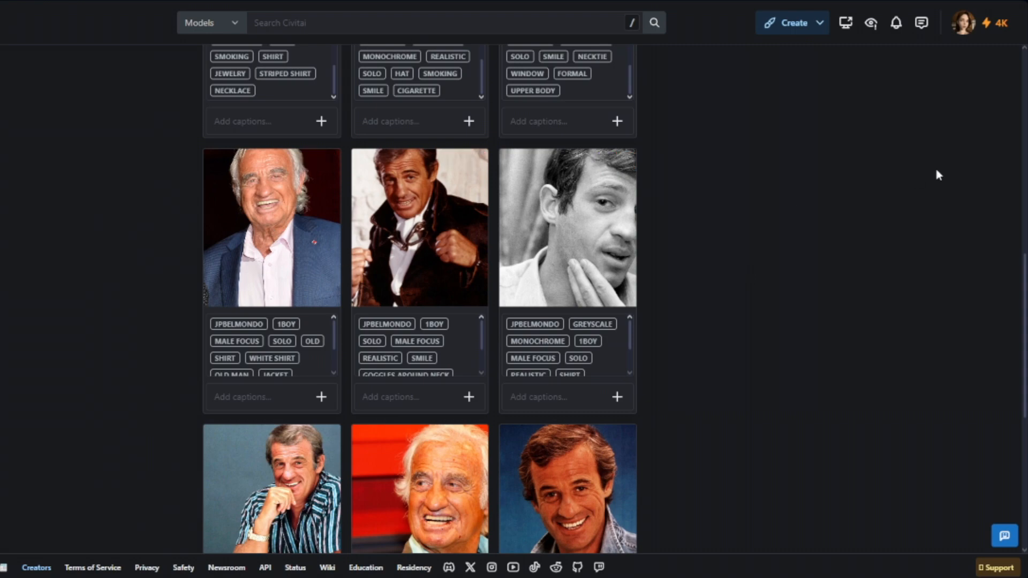
pyautogui.scroll(5, 935, 169)
pyautogui.scroll(-5, 855, 197)
pyautogui.moveTo(333, 334); pyautogui.dragTo(333, 367)
# Review the fifth training image's caption tags and delete the final tag and the "bowtie" tag.
pyautogui.moveTo(480, 330); pyautogui.dragTo(482, 337)
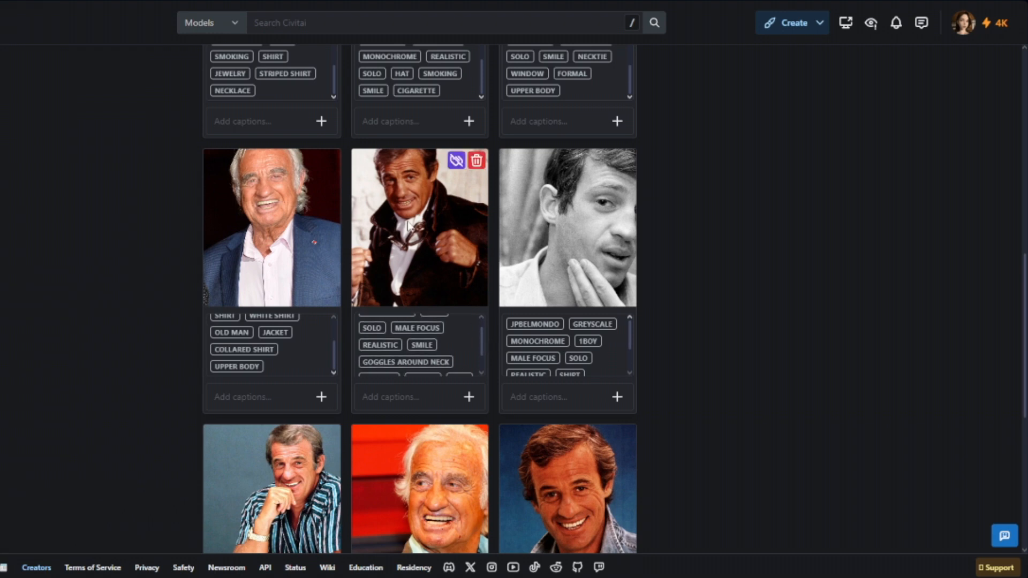
pyautogui.moveTo(480, 332); pyautogui.dragTo(476, 352)
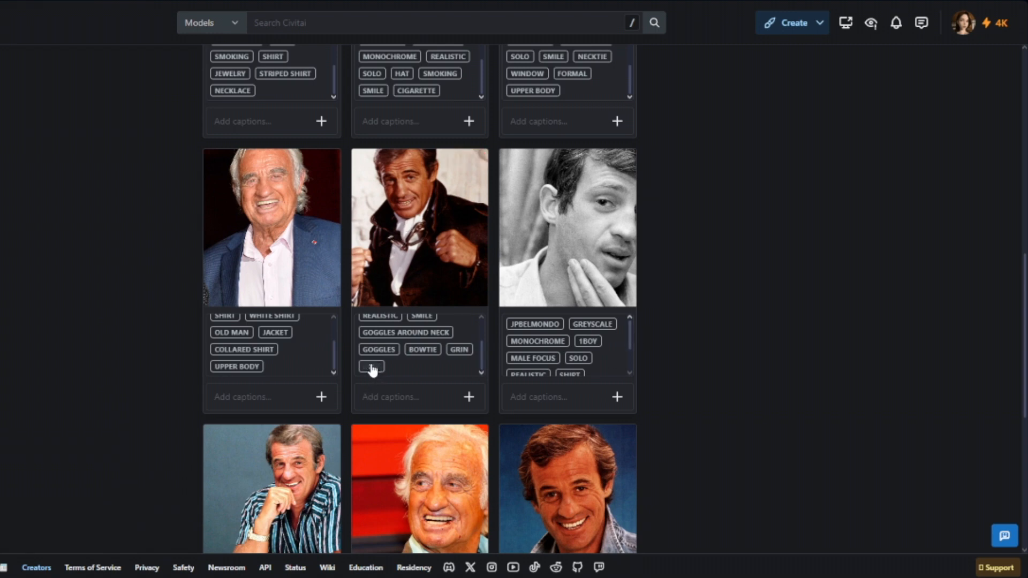
pyautogui.scroll(1, 421, 363)
pyautogui.click(421, 365)
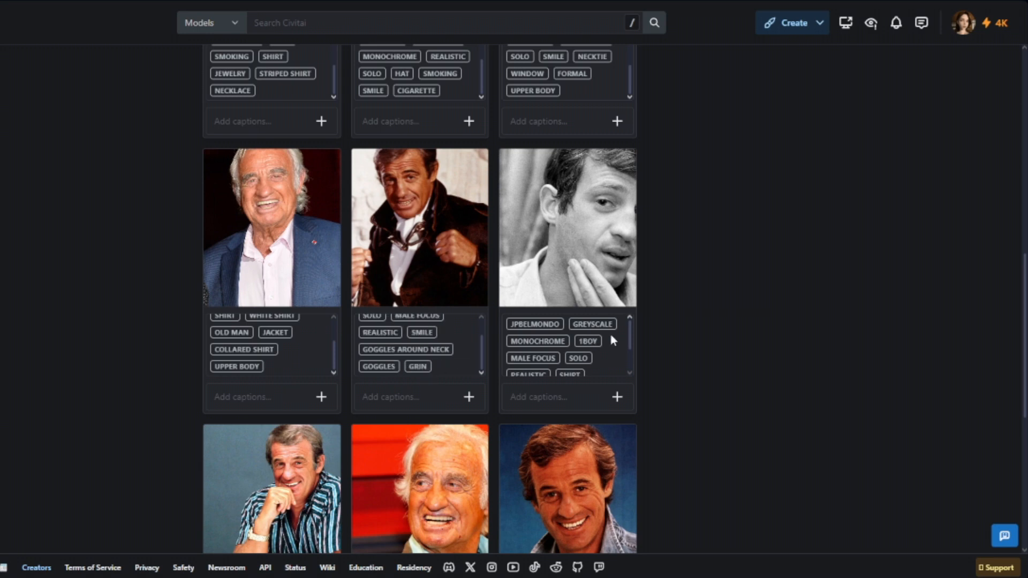
# Delete the "blurry" tag from the caption of the sixth training image, the black-and-white portrait with a hand at the chin.
pyautogui.moveTo(629, 326); pyautogui.dragTo(624, 348)
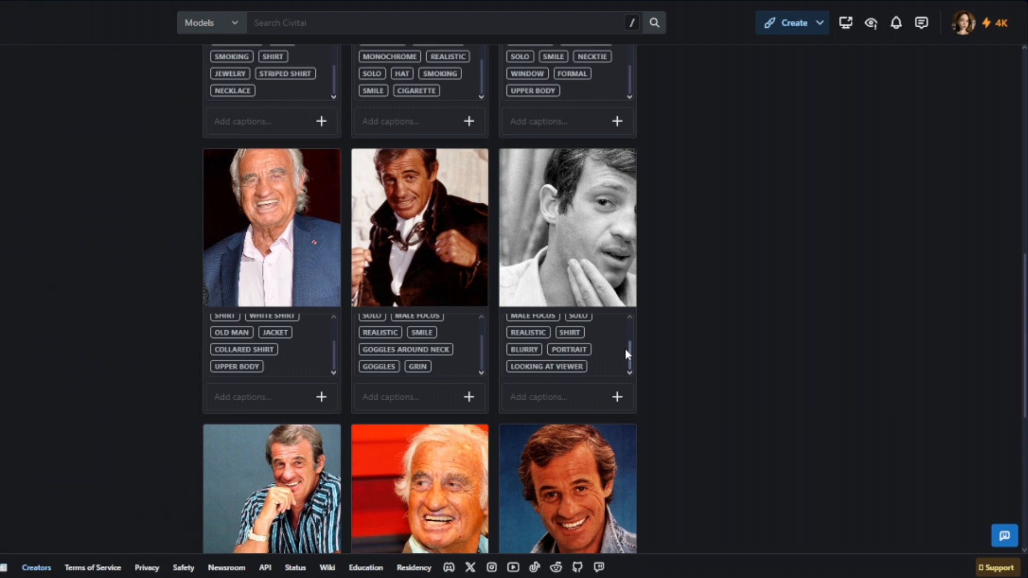
pyautogui.click(522, 350)
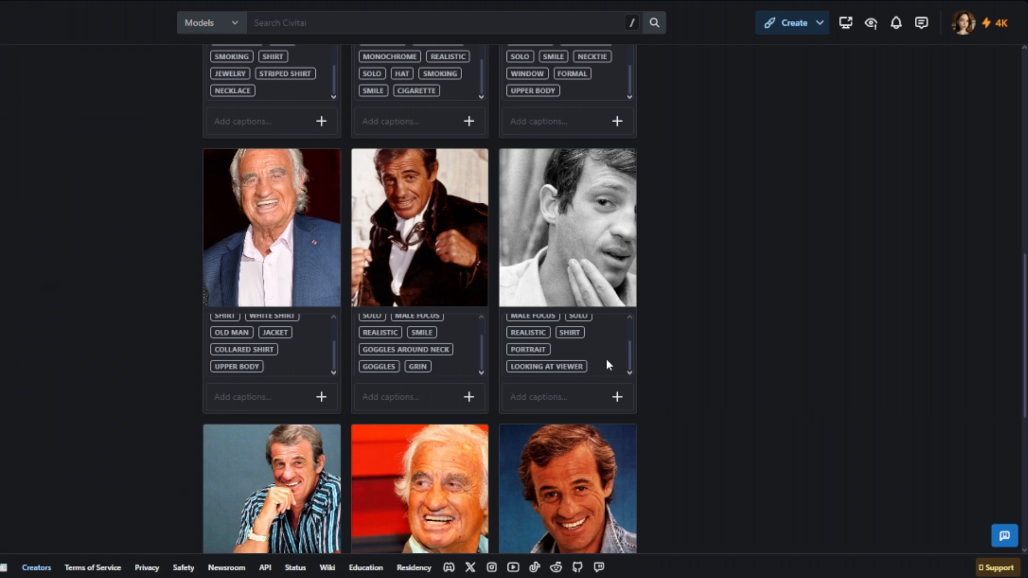
pyautogui.moveTo(549, 225)
# Read through the caption tags of the last three training images on the first page, comparing them with the photos.
pyautogui.scroll(-5, 696, 257)
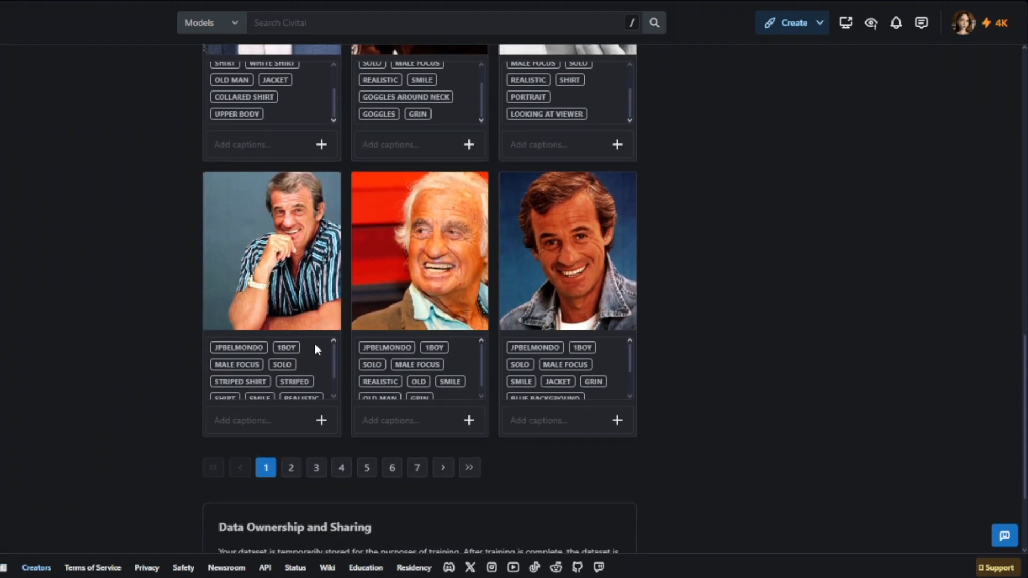
pyautogui.scroll(-1, 336, 366)
pyautogui.scroll(-2, 337, 366)
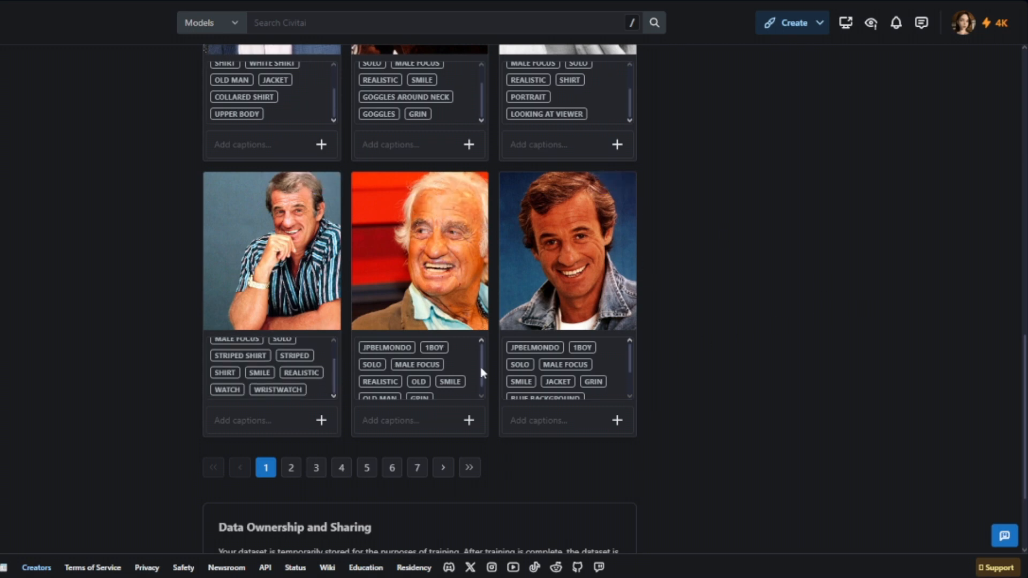
pyautogui.scroll(-1, 482, 369)
pyautogui.scroll(1, 482, 343)
pyautogui.moveTo(631, 356)
pyautogui.mouseDown()
pyautogui.moveTo(625, 383)
pyautogui.moveTo(629, 345)
pyautogui.mouseUp()
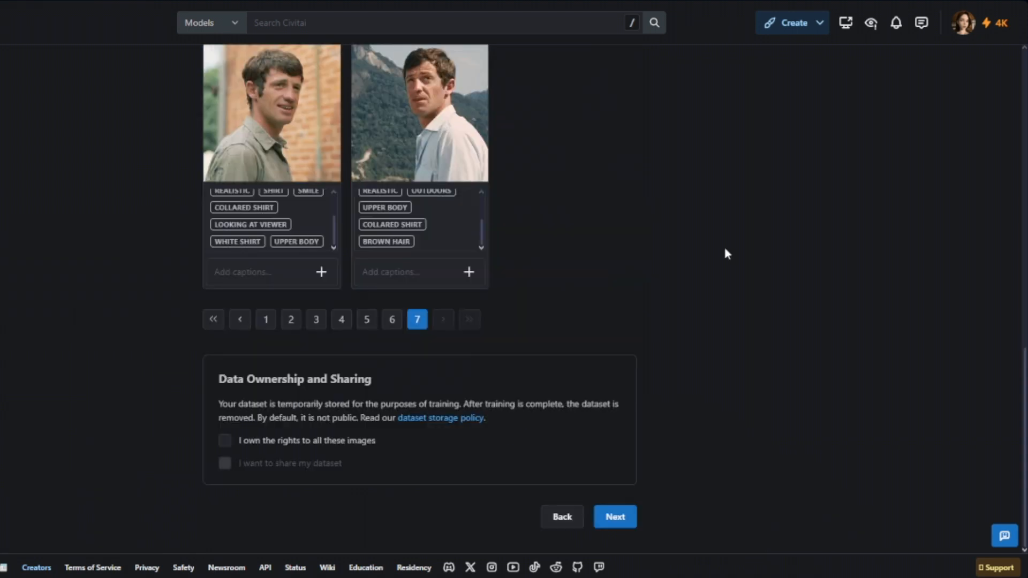
# Look over the captions of the five training images on page 7, down to the Data Ownership and Sharing section.
pyautogui.scroll(1, 586, 252)
pyautogui.scroll(2, 557, 172)
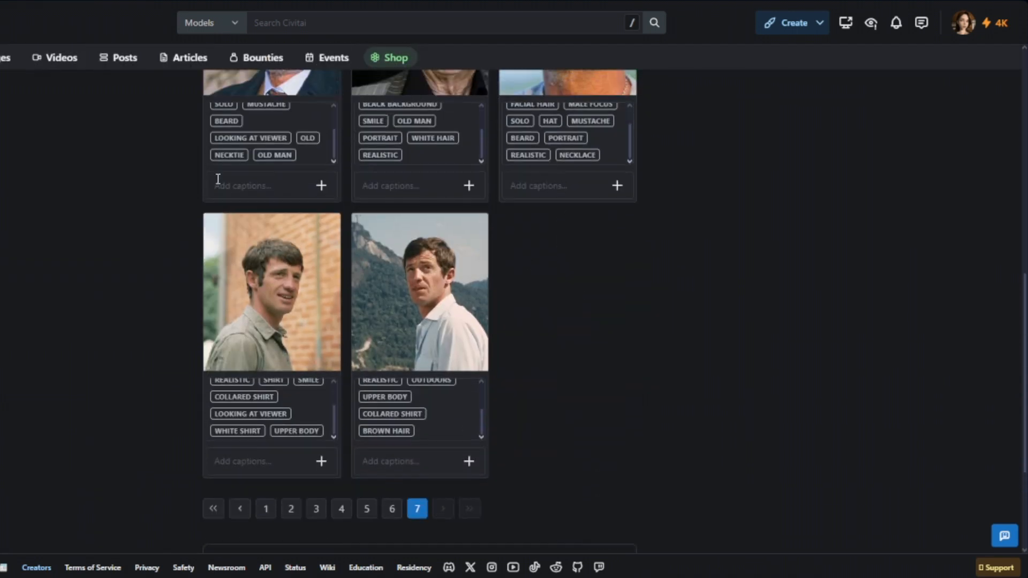
pyautogui.scroll(3, 363, 217)
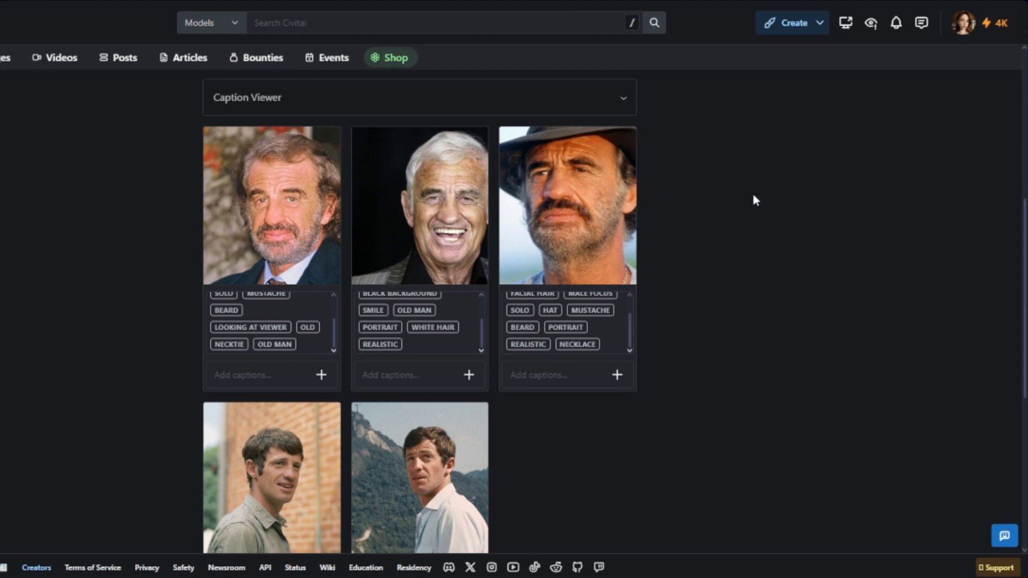
pyautogui.scroll(2, 752, 192)
pyautogui.scroll(-1, 745, 199)
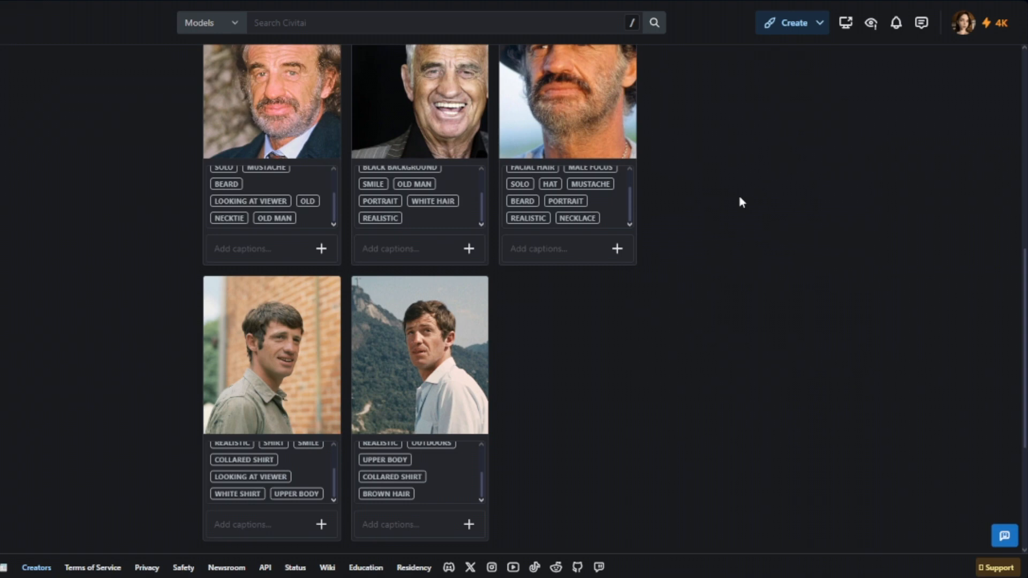
pyautogui.scroll(-4, 741, 202)
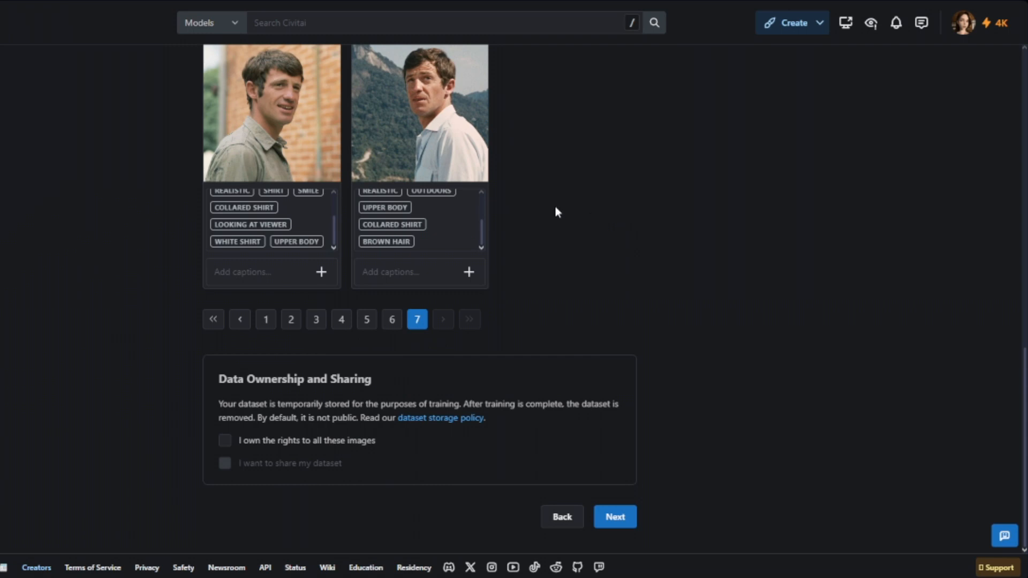
# Proceed to the Review and Submit stage and choose SD 1.5 Standard as the base model for training.
pyautogui.click(616, 518)
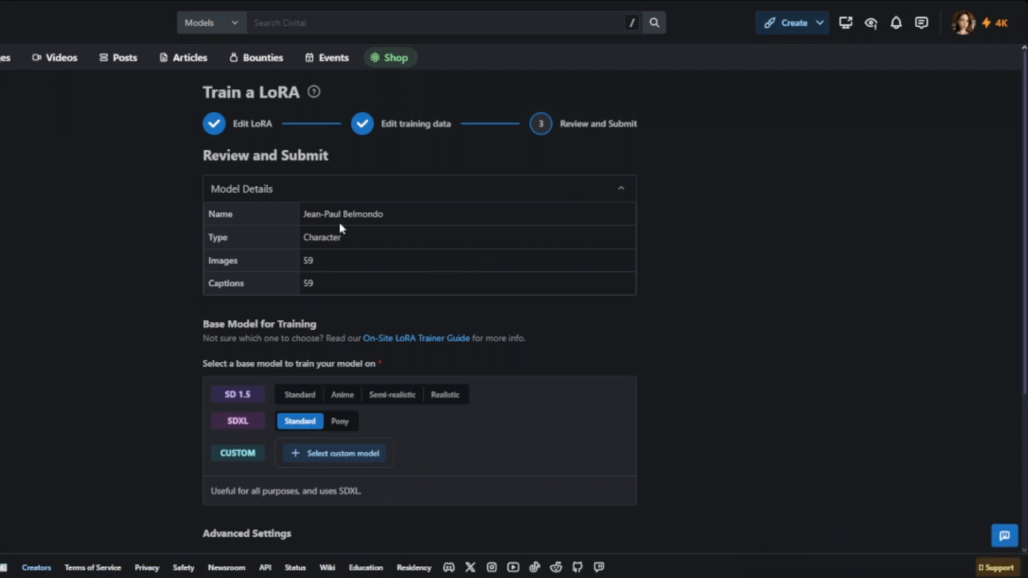
pyautogui.scroll(-3, 161, 287)
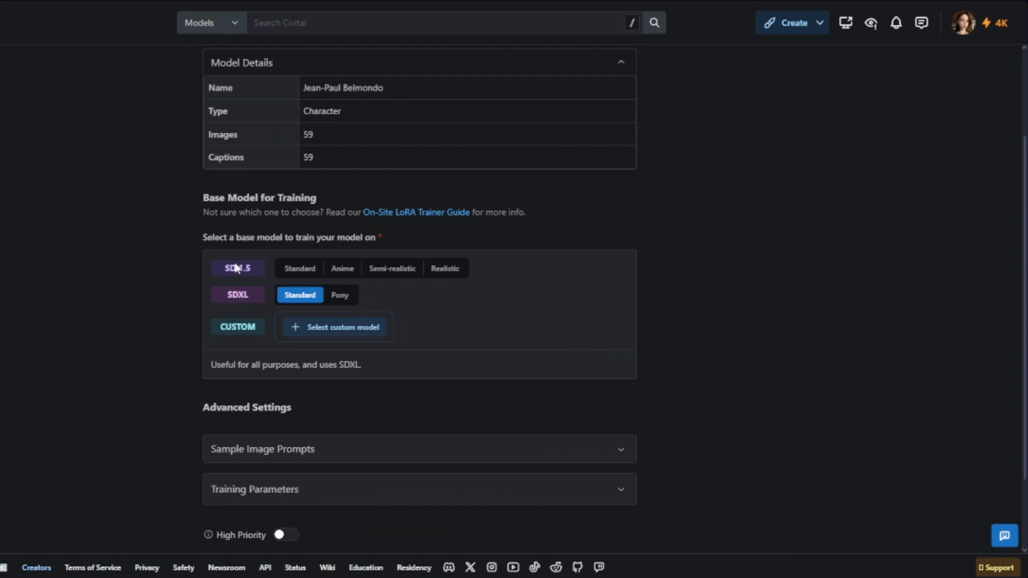
pyautogui.click(293, 272)
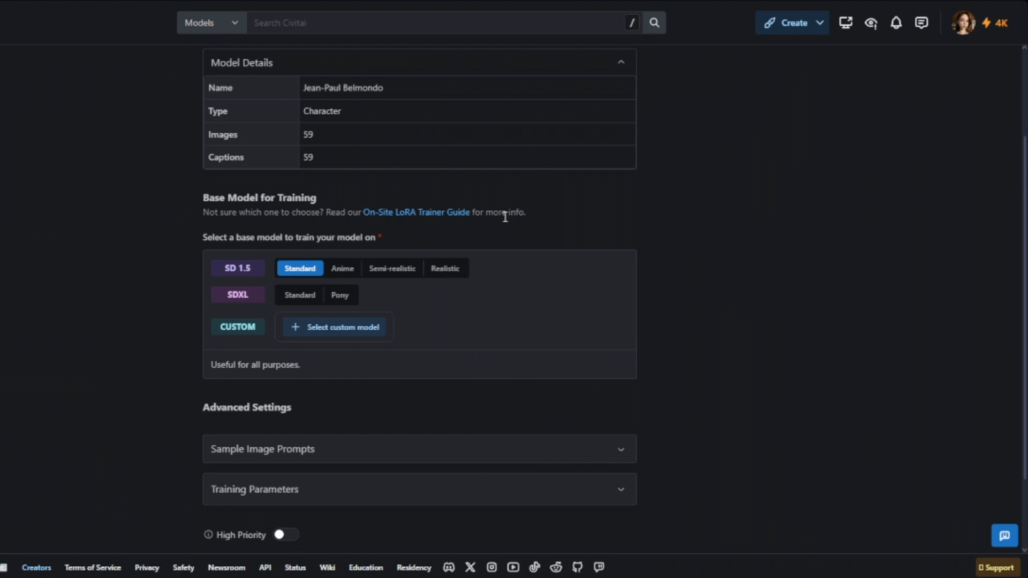
# Review the submission page and inspect the three optional prompt fields under Sample Image Prompts, leaving them empty and collapsing the section.
pyautogui.scroll(-1, 591, 216)
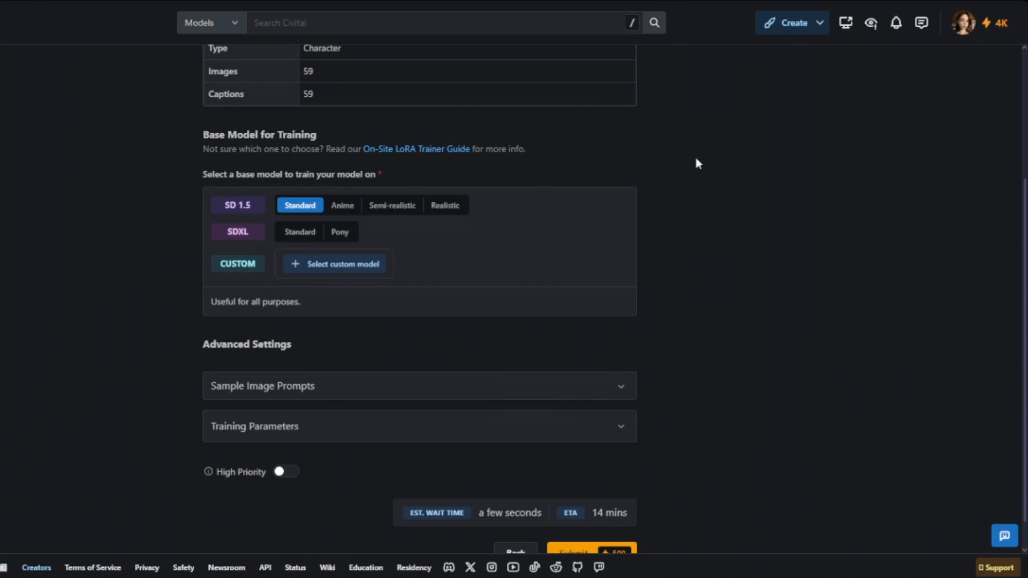
pyautogui.scroll(4, 662, 160)
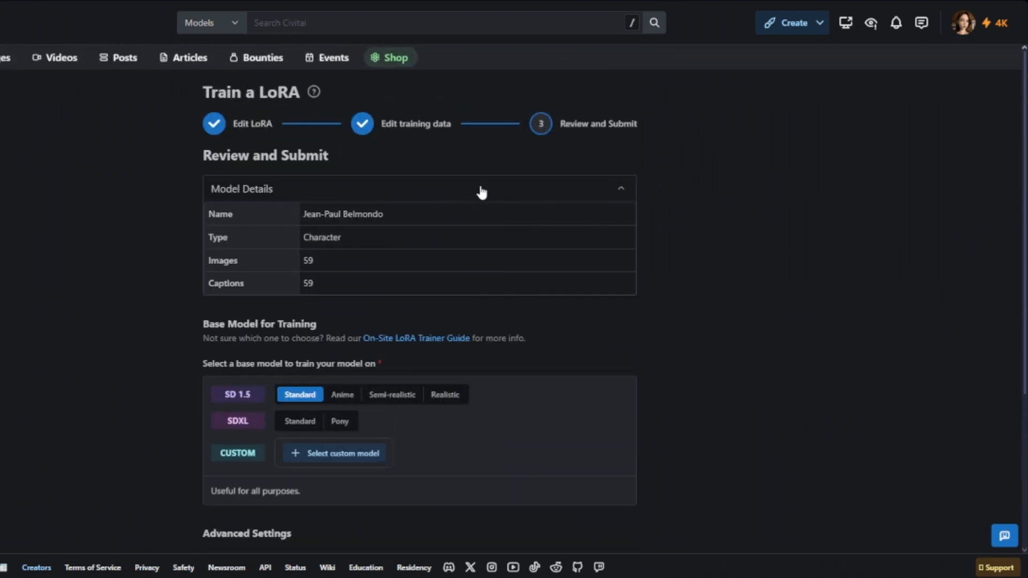
pyautogui.scroll(-3, 502, 182)
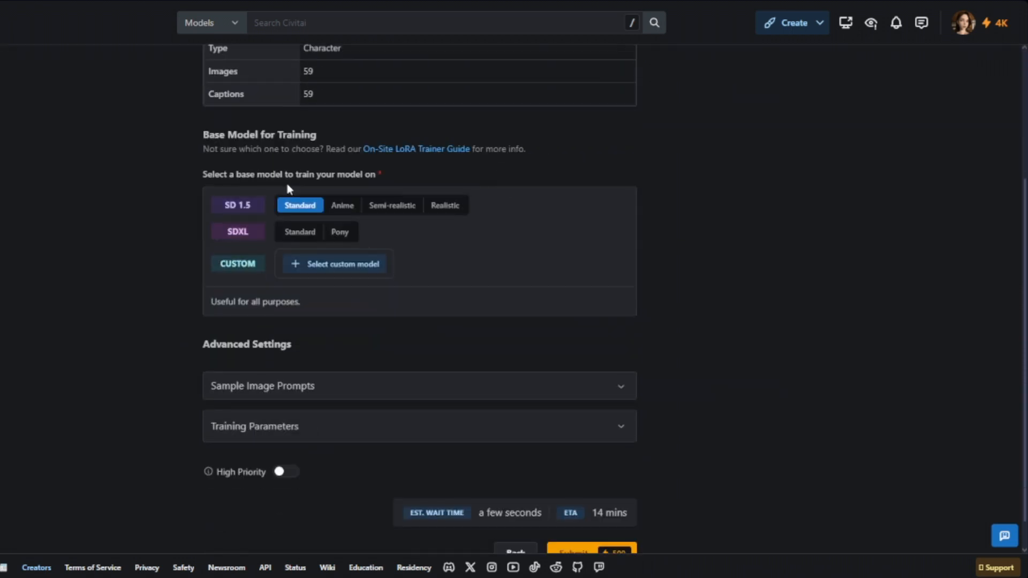
pyautogui.scroll(-1, 409, 257)
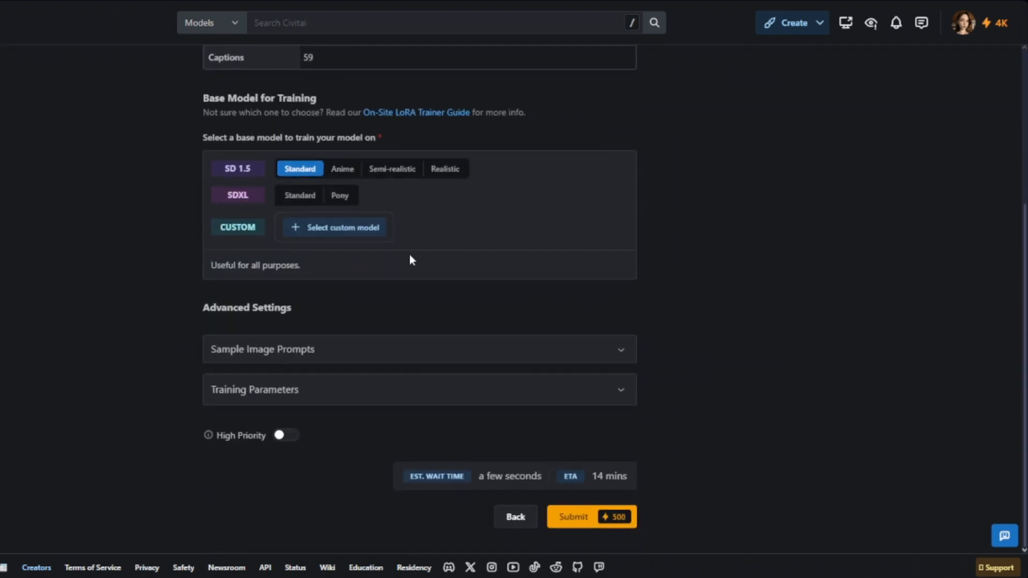
pyautogui.click(321, 359)
pyautogui.scroll(-3, 319, 400)
pyautogui.click(278, 289)
pyautogui.click(275, 335)
pyautogui.click(276, 376)
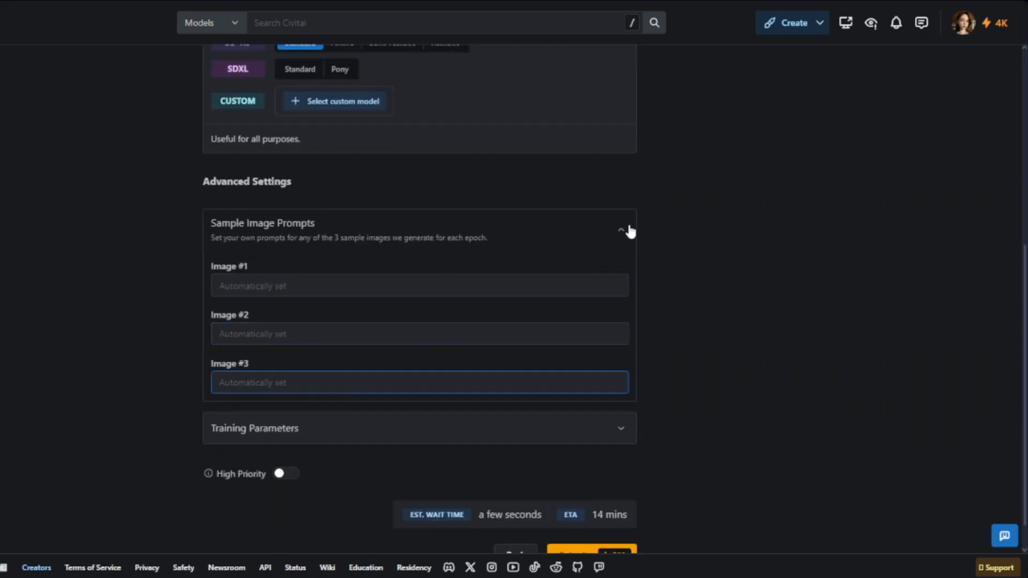
pyautogui.click(621, 235)
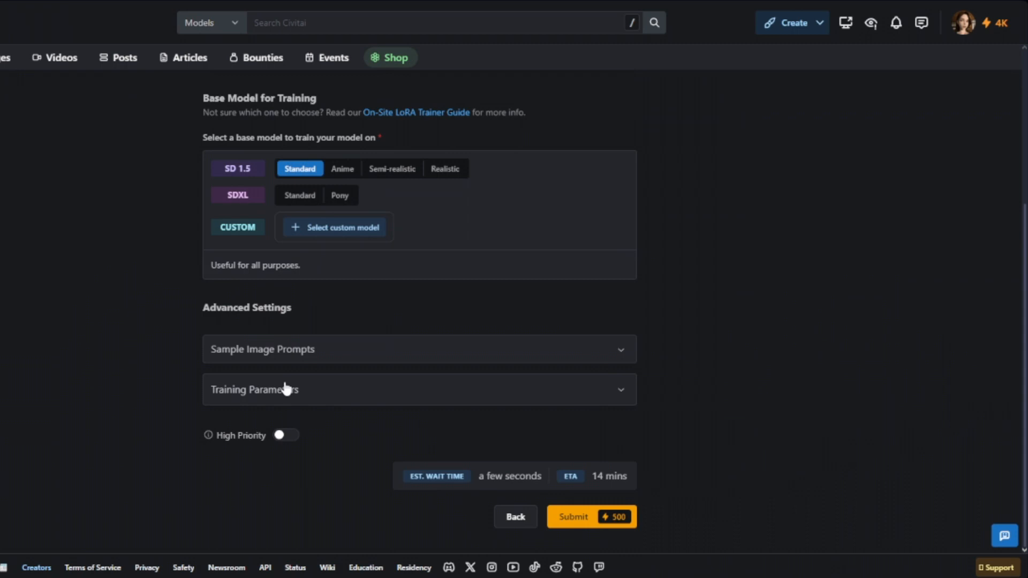
# Expand Training Parameters to view the default values such as epochs, repeats and resolution, and collapse the section again.
pyautogui.click(284, 396)
pyautogui.scroll(-4, 117, 252)
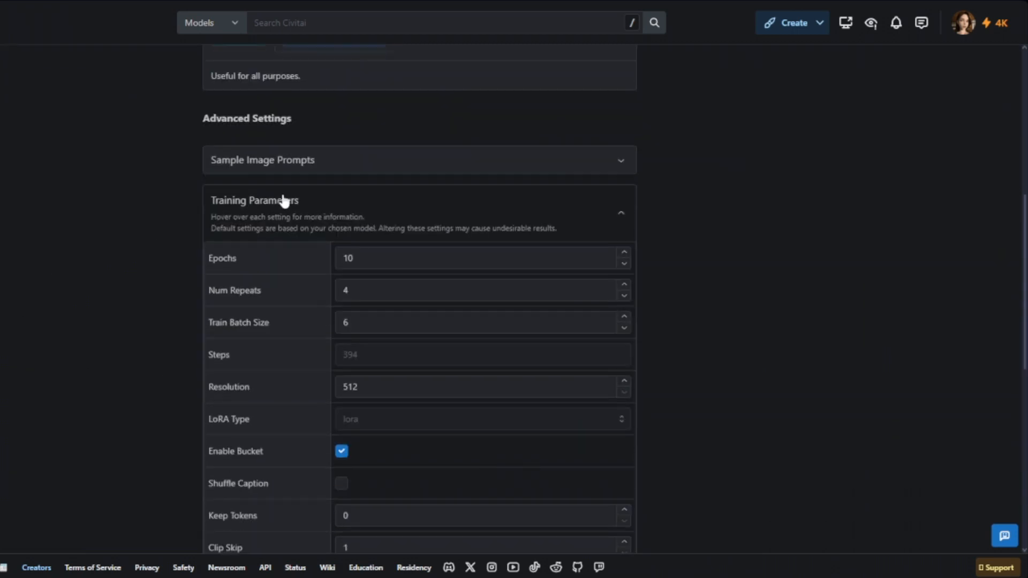
pyautogui.click(271, 211)
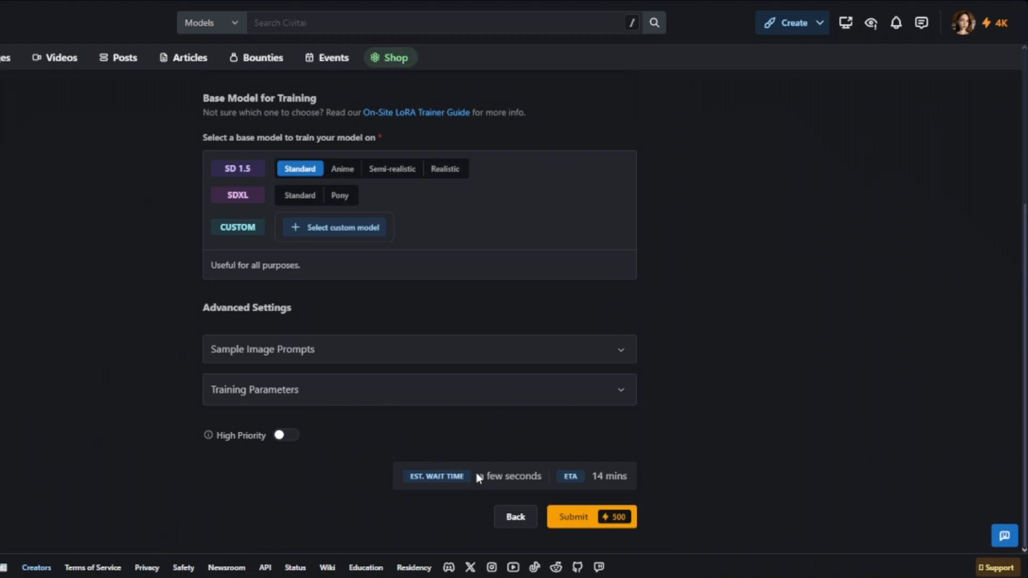
# Check the estimated wait time and ETA, and submit the LoRA training, confirming the request.
pyautogui.moveTo(479, 477); pyautogui.dragTo(542, 475)
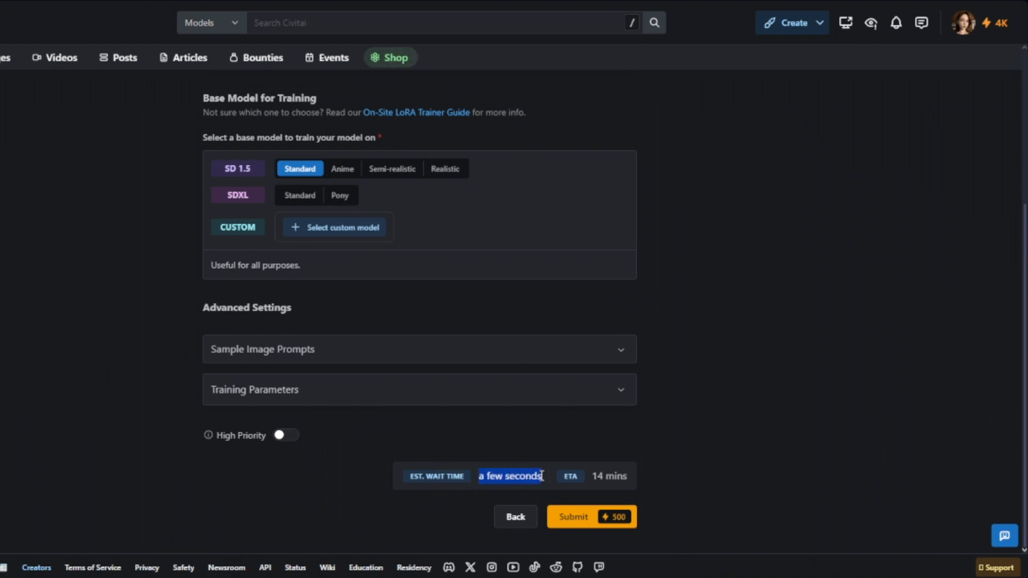
pyautogui.click(412, 421)
pyautogui.doubleClick(597, 476)
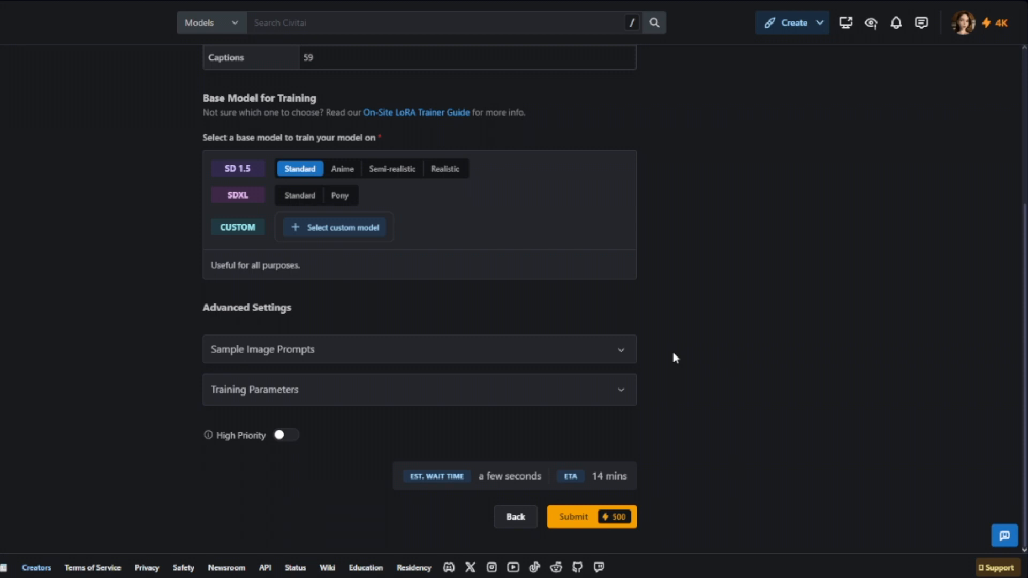
pyautogui.click(603, 519)
pyautogui.click(524, 349)
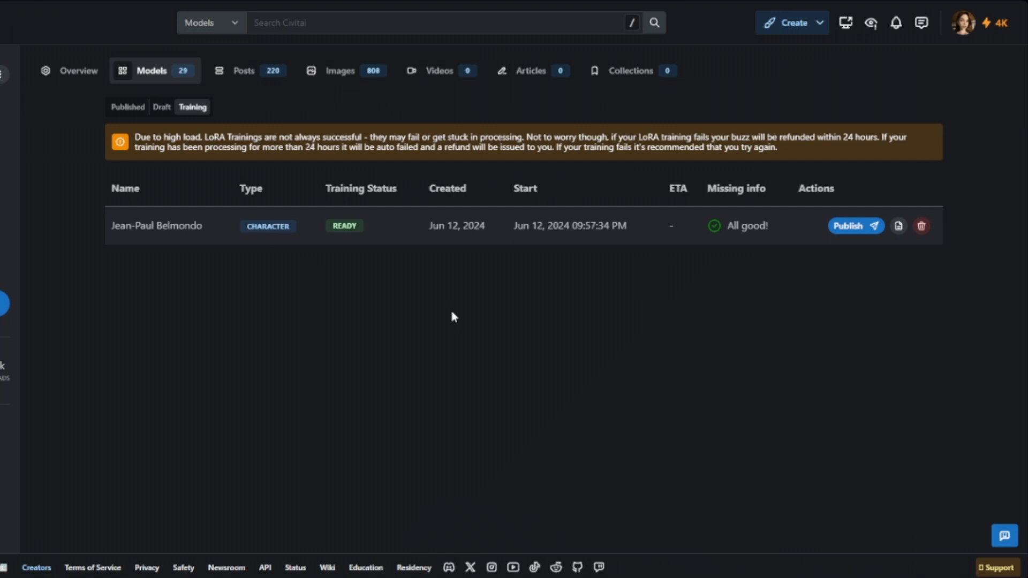
# Start publishing the finished Jean-Paul Belmondo training and examine the sample images of the recommended Epoch #10 and the other results.
pyautogui.click(854, 227)
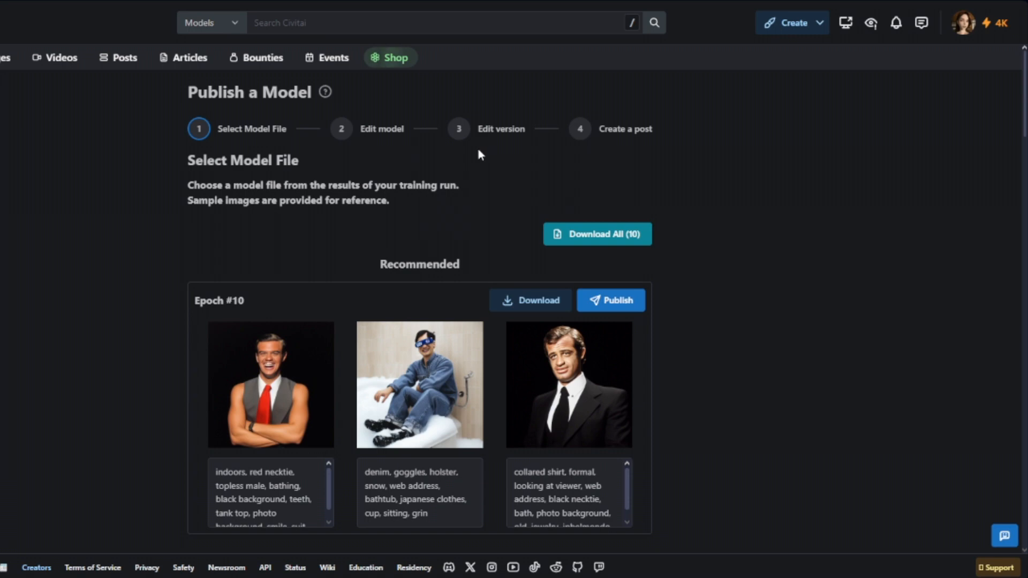
pyautogui.scroll(-3, 477, 155)
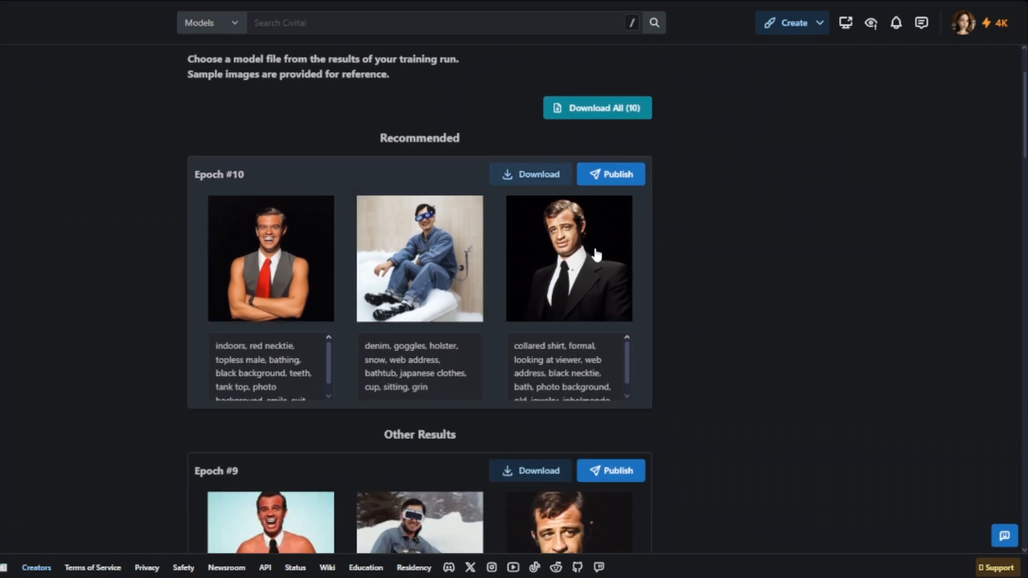
pyautogui.scroll(3, 445, 150)
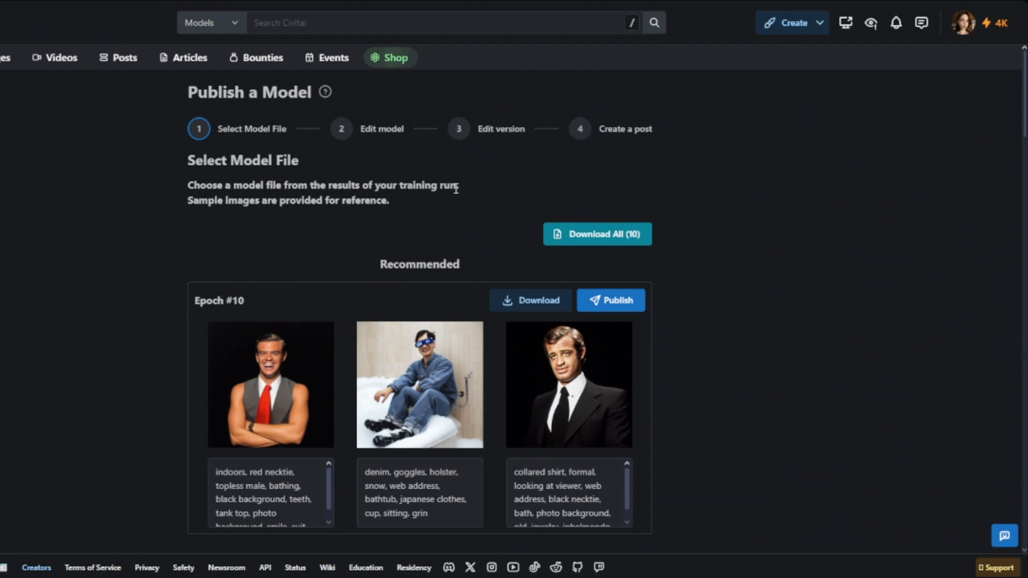
pyautogui.scroll(-2, 455, 189)
pyautogui.scroll(1, 450, 398)
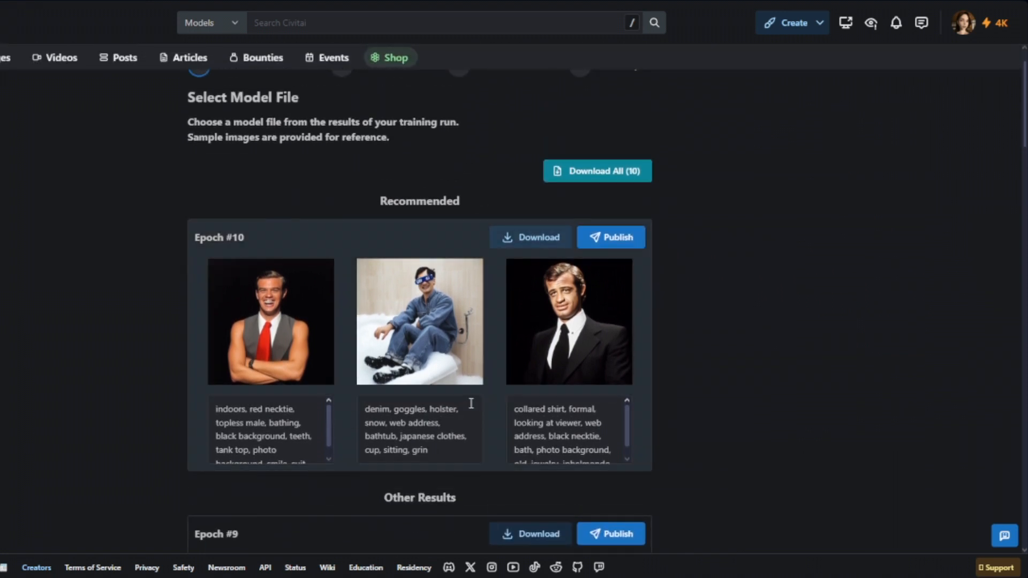
# Compare the sample images of all training epochs from Epoch #10 down to Epoch #1 and back up.
pyautogui.scroll(1, 614, 273)
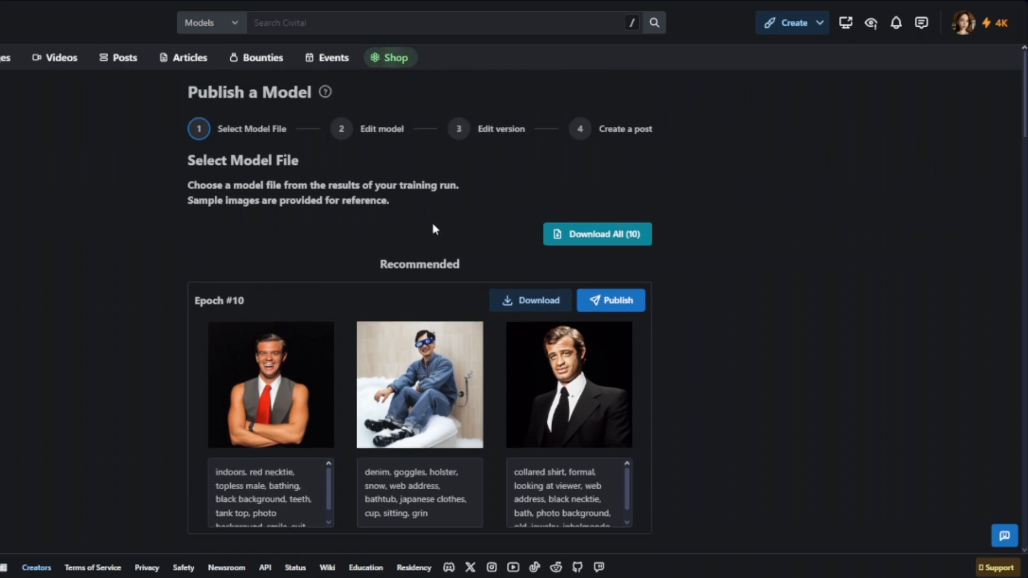
pyautogui.scroll(-4, 431, 220)
pyautogui.scroll(-20, 395, 209)
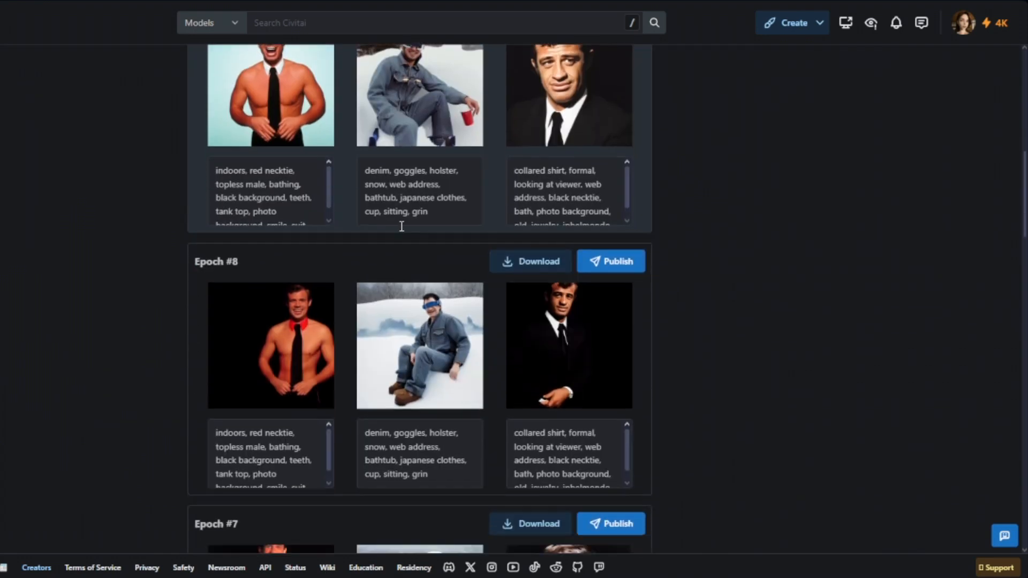
pyautogui.scroll(-12, 401, 226)
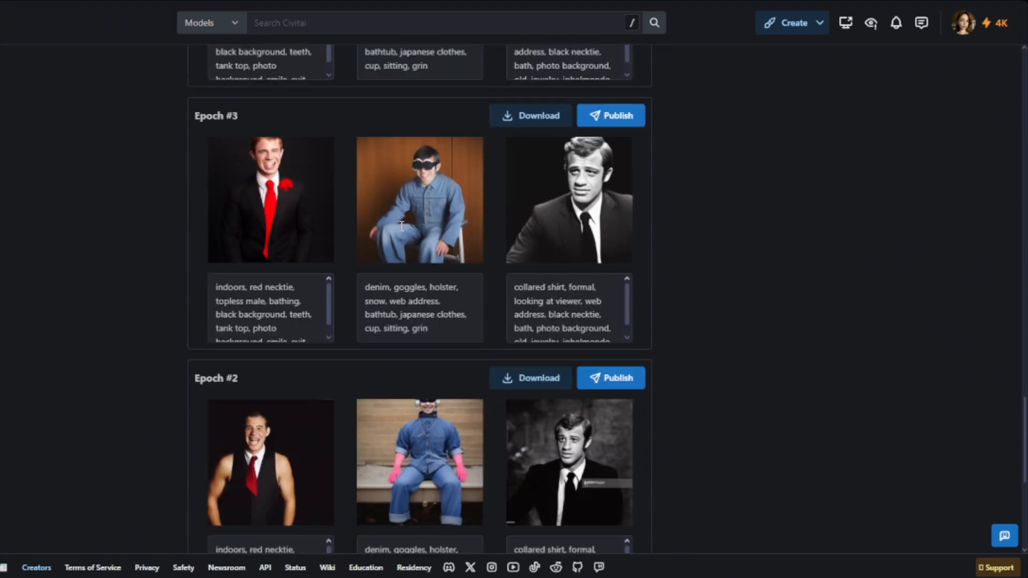
pyautogui.scroll(8, 675, 246)
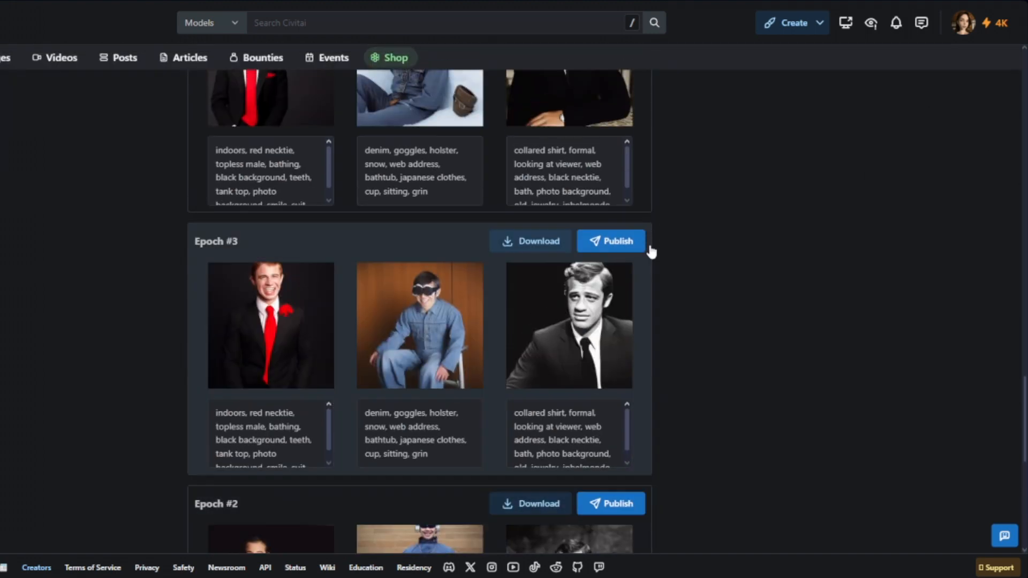
pyautogui.scroll(-6, 680, 279)
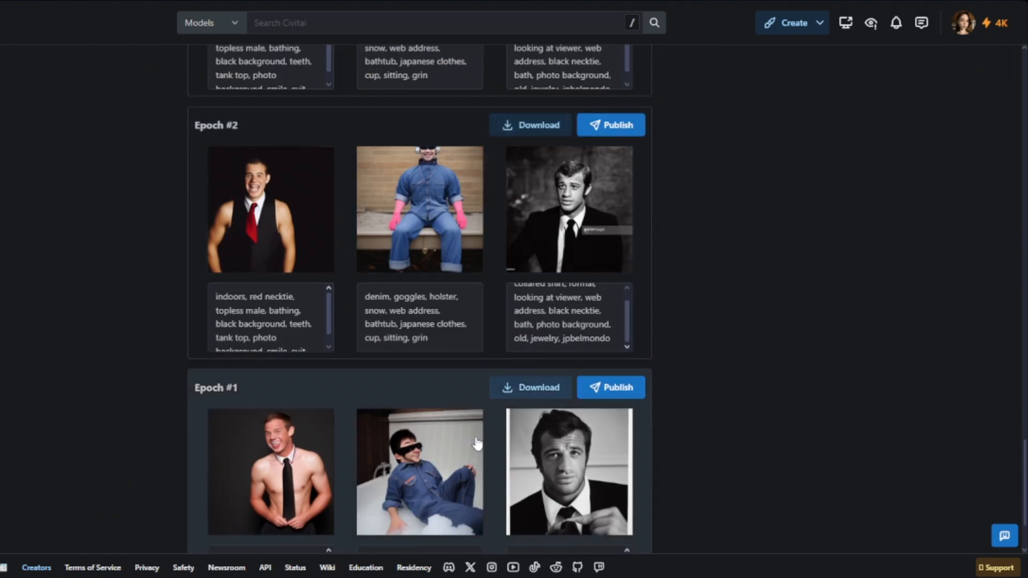
pyautogui.scroll(6, 447, 300)
pyautogui.scroll(11, 444, 320)
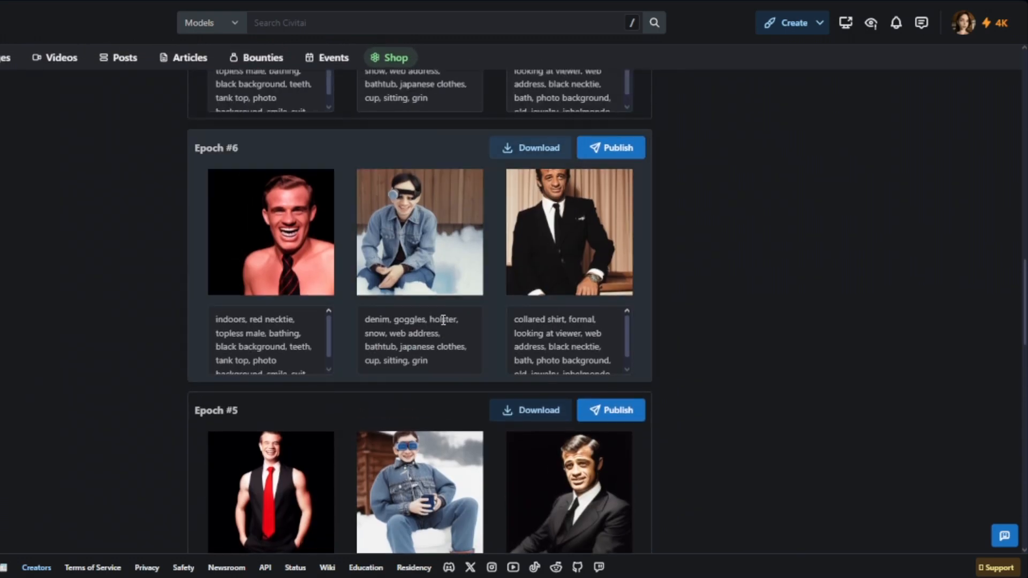
pyautogui.scroll(11, 443, 319)
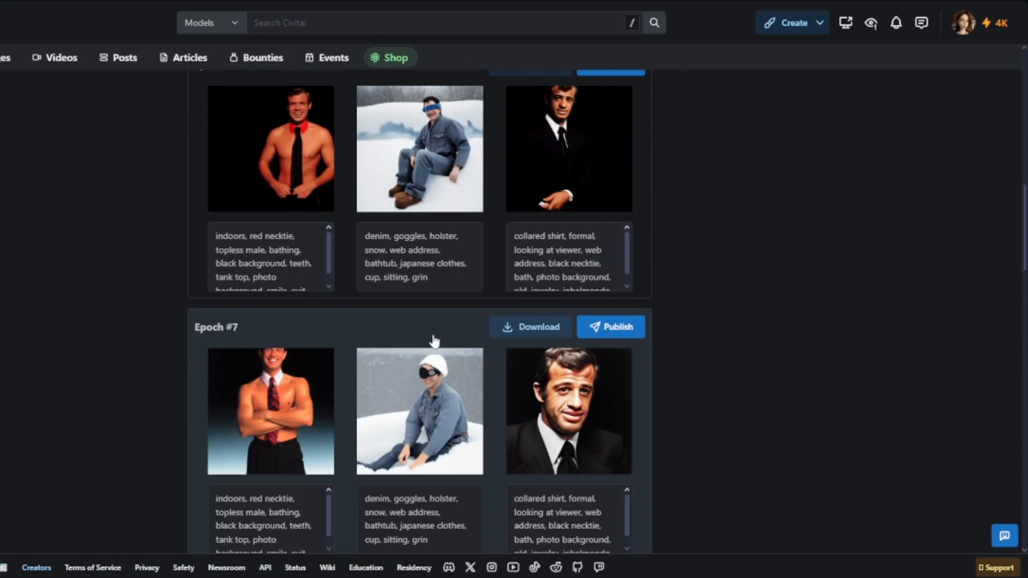
pyautogui.scroll(9, 435, 343)
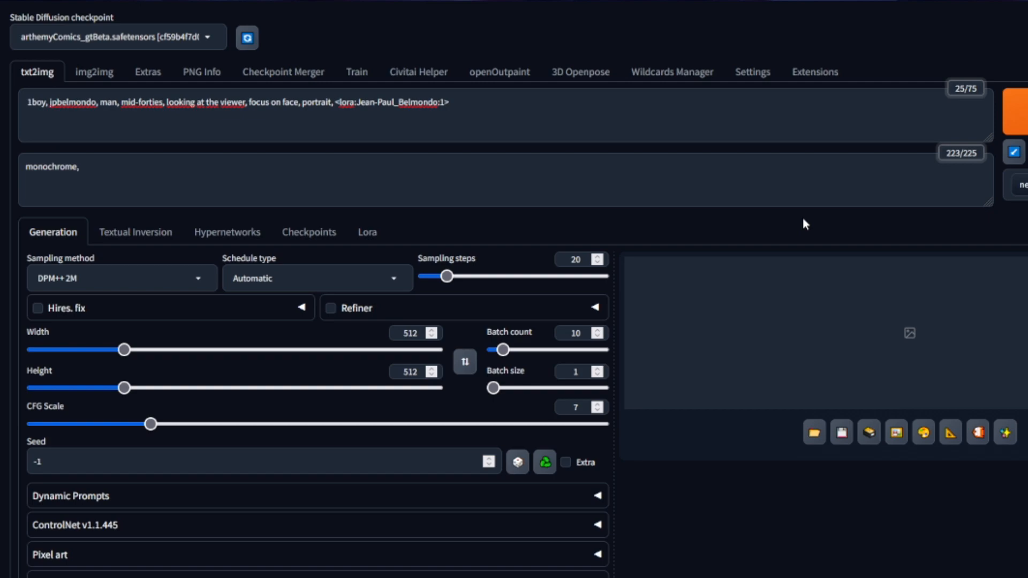
# Switch to Stable Diffusion WebUI, find the Jean-Paul_Belmondo LoRA, and remove and re-insert its tag in the prompt.
pyautogui.click(367, 232)
pyautogui.scroll(10, 888, 368)
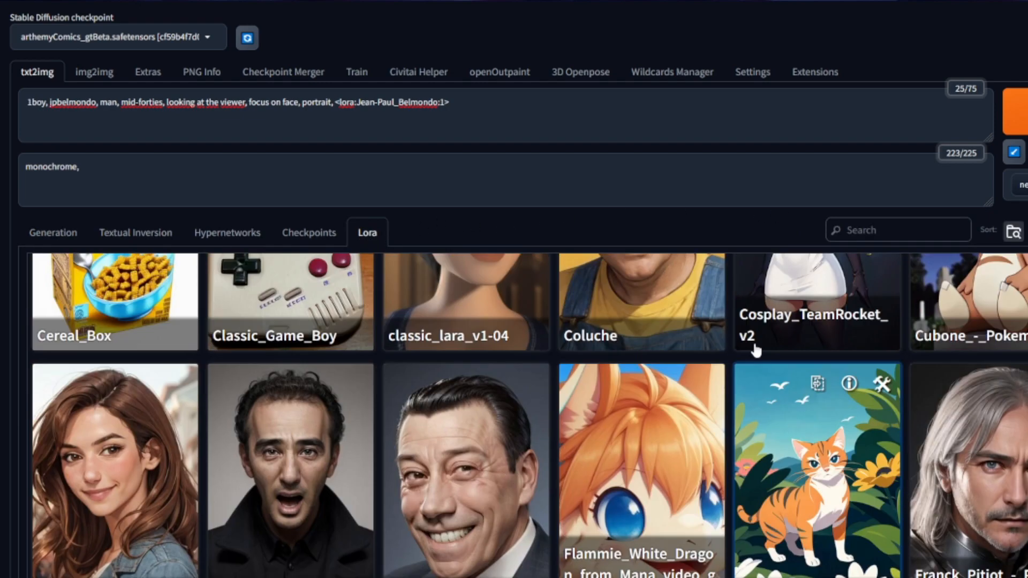
pyautogui.scroll(-9, 705, 352)
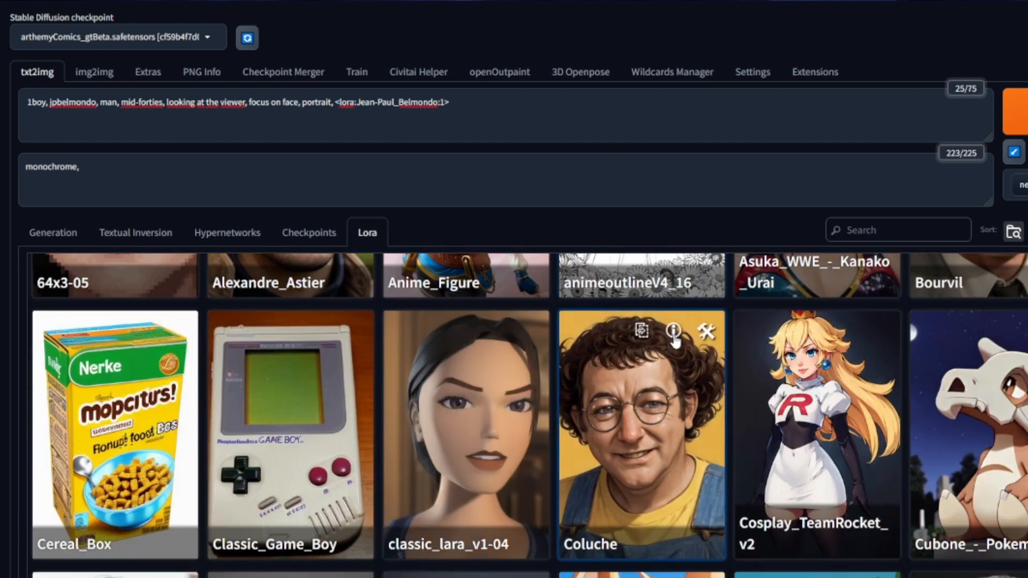
pyautogui.scroll(-5, 617, 353)
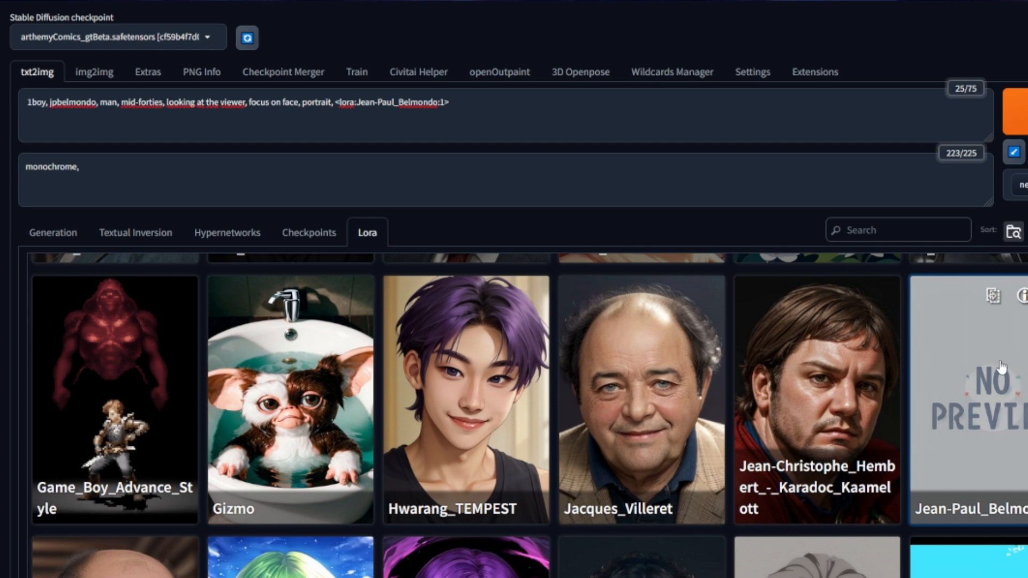
pyautogui.click(991, 385)
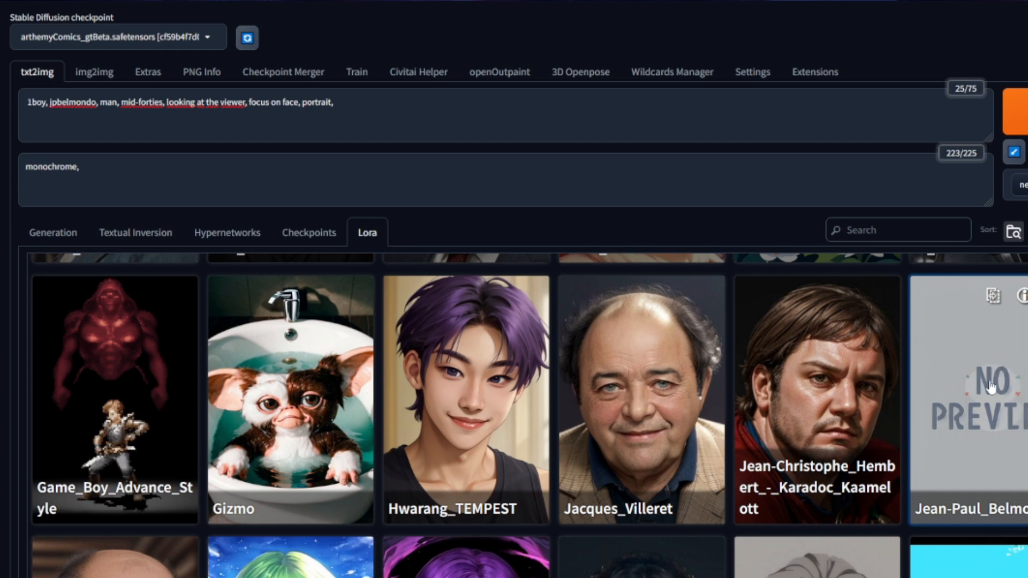
pyautogui.click(990, 385)
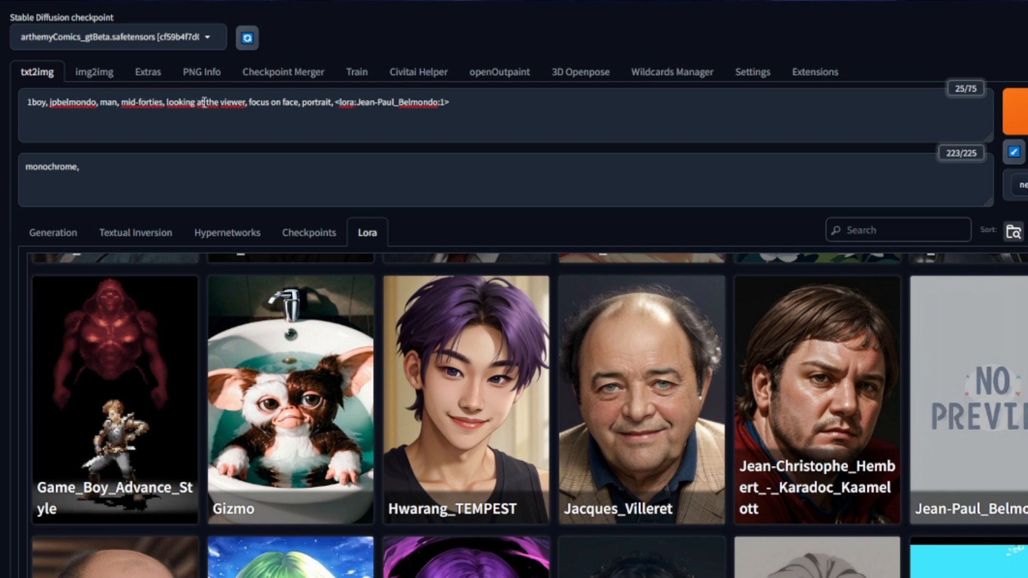
# Inspect the Jean-Paul_Belmondo LoRA's metadata and training dataset tags, and close the details.
pyautogui.click(288, 101)
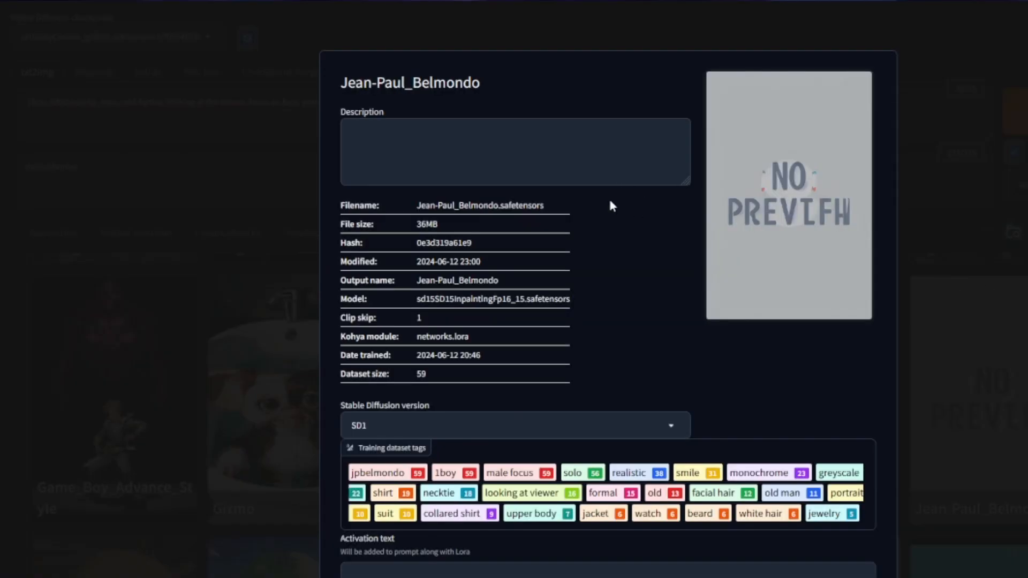
pyautogui.scroll(-1, 604, 320)
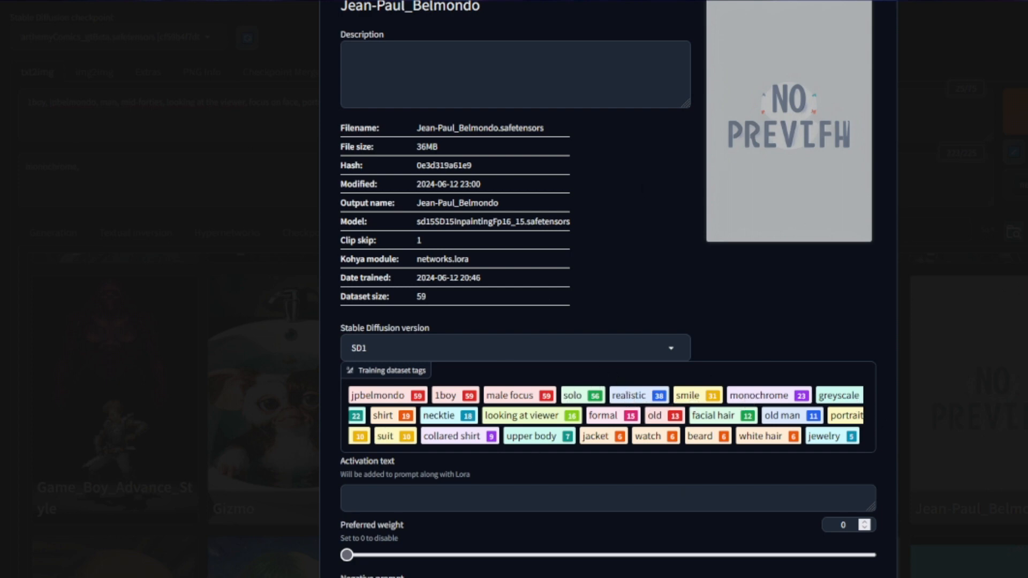
pyautogui.press('Escape')
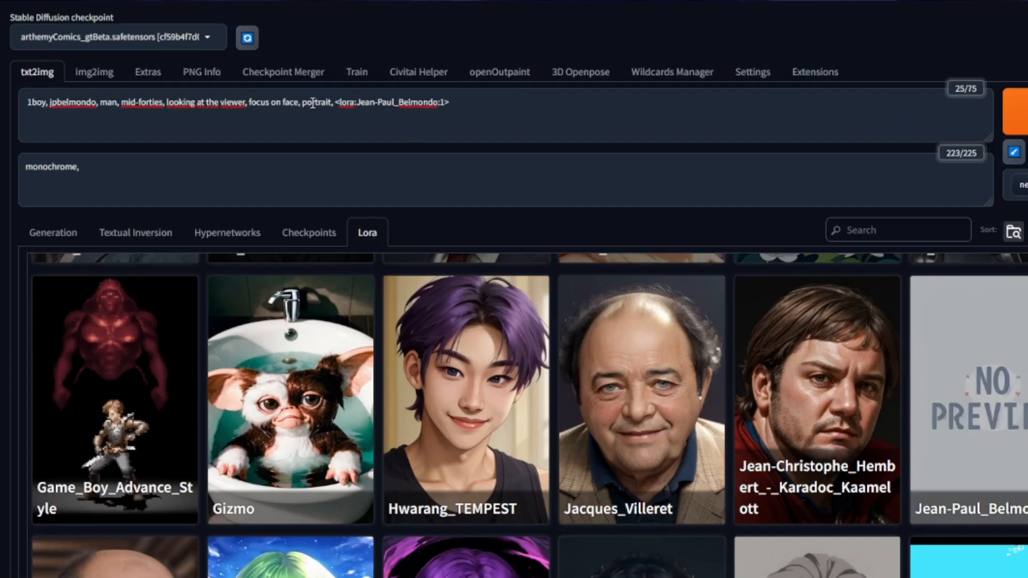
# Add "solo," to the prompt before the LoRA tag and generate images with a batch count of 10.
pyautogui.click(335, 100)
pyautogui.write('solo,')
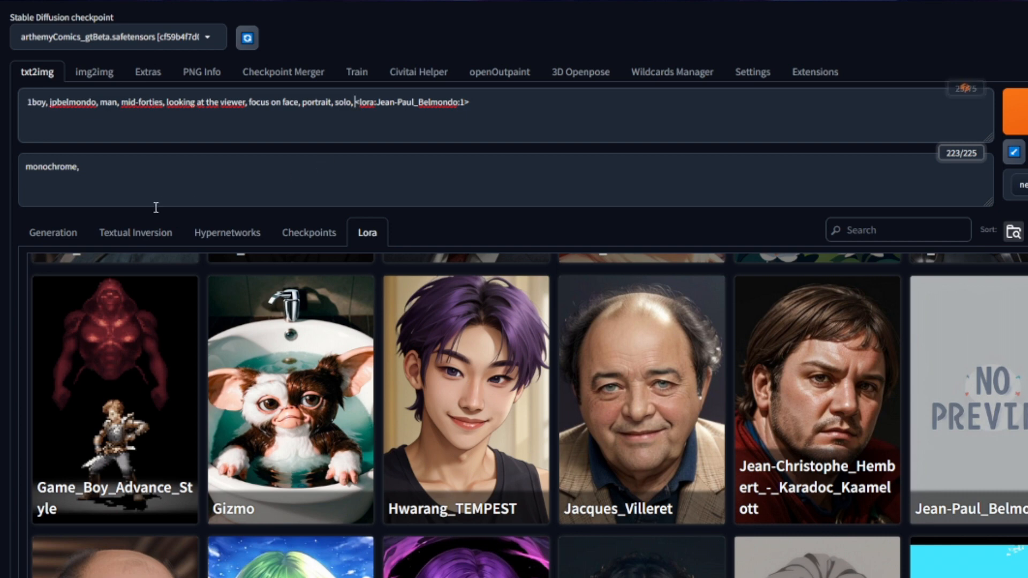
pyautogui.click(67, 232)
pyautogui.click(579, 333)
pyautogui.write('0')
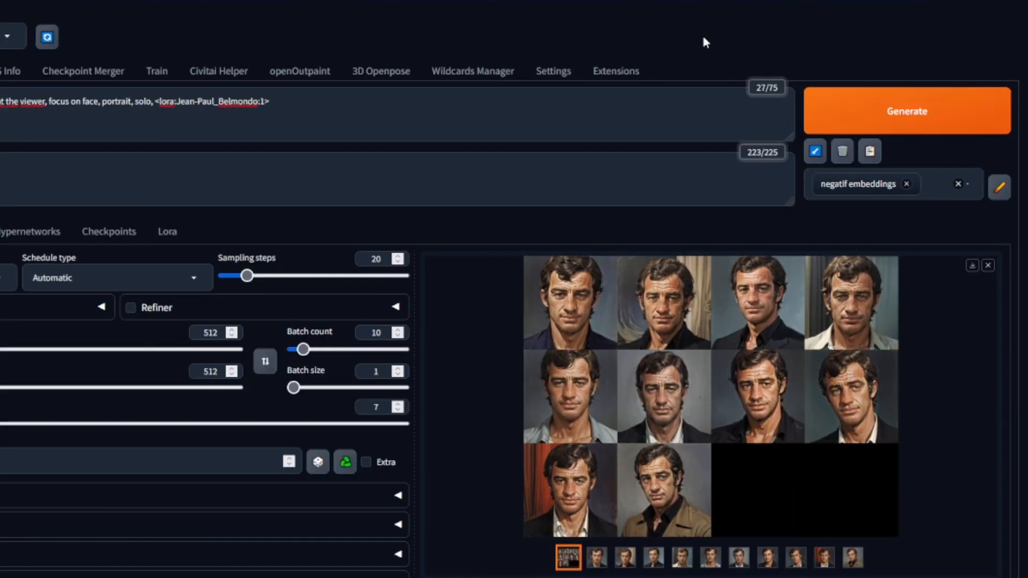
# Examine the generated portraits, enlarging the overview grid and viewing each of the ten images individually.
pyautogui.click(645, 340)
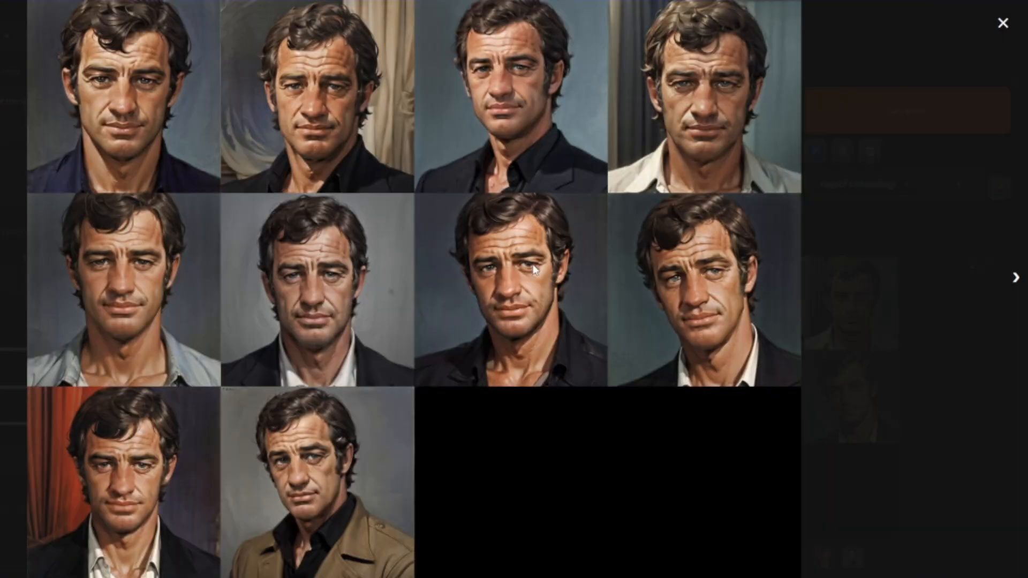
pyautogui.click(910, 165)
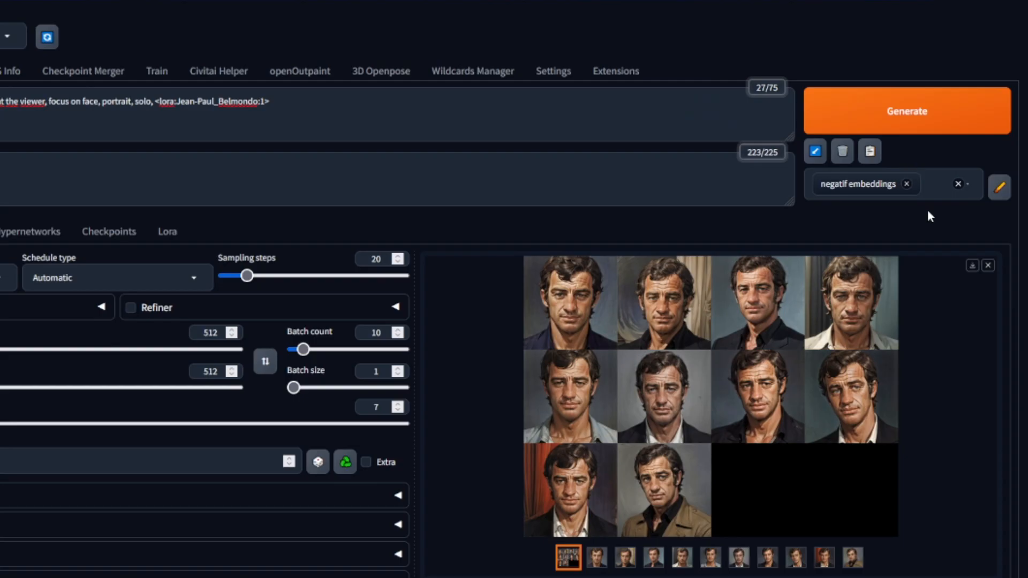
pyautogui.click(598, 559)
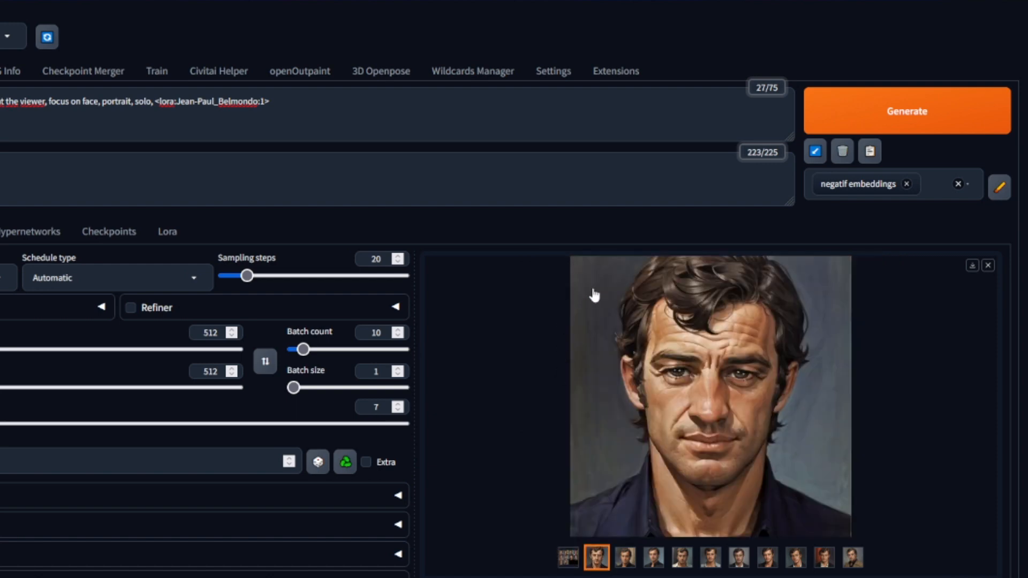
pyautogui.click(628, 562)
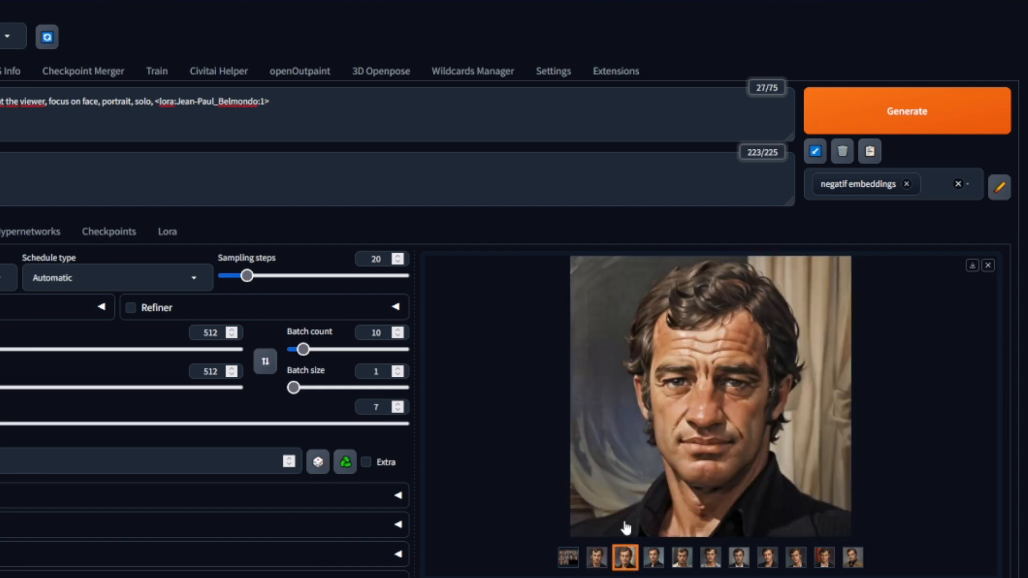
pyautogui.click(651, 562)
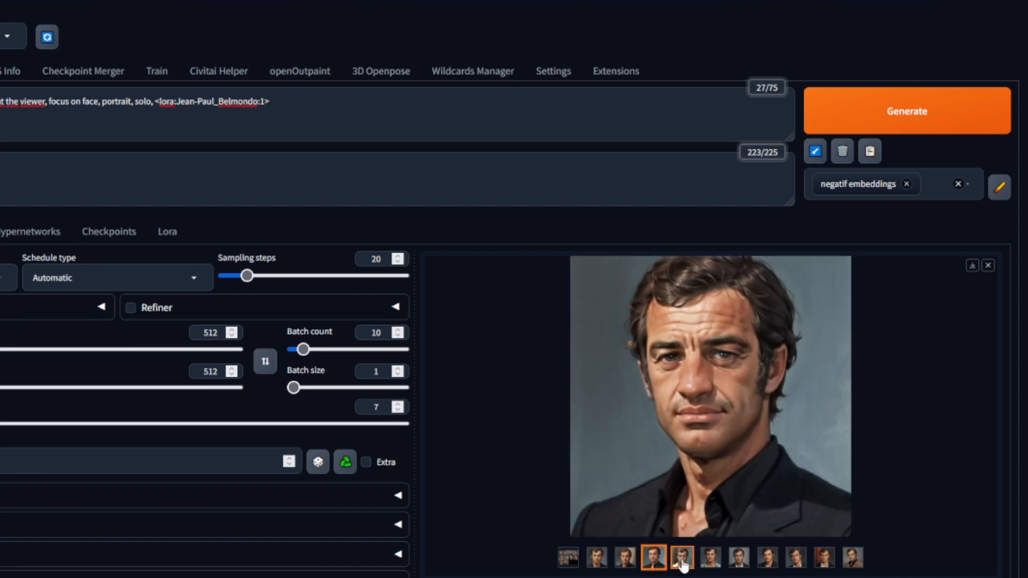
pyautogui.click(682, 563)
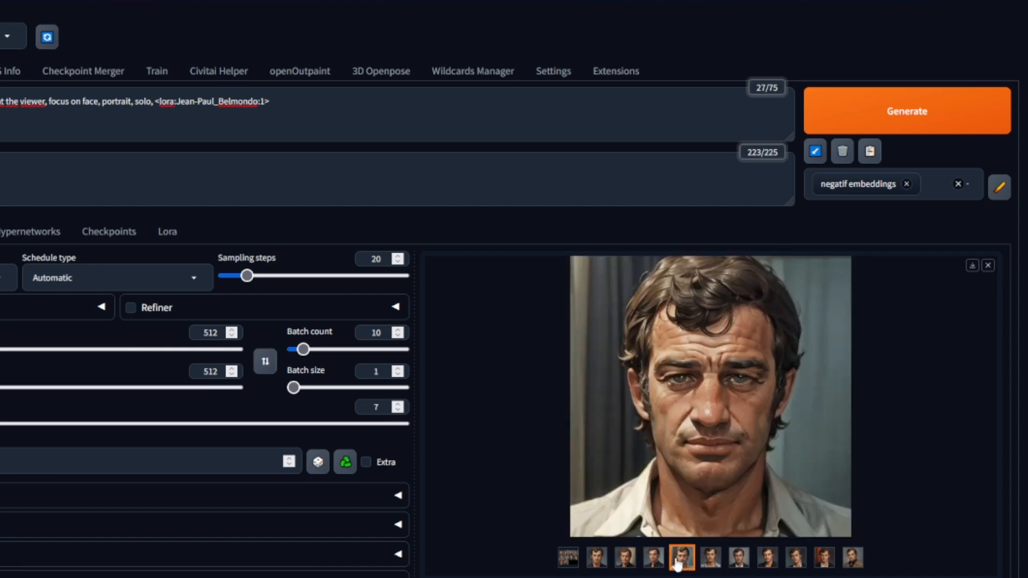
pyautogui.click(704, 564)
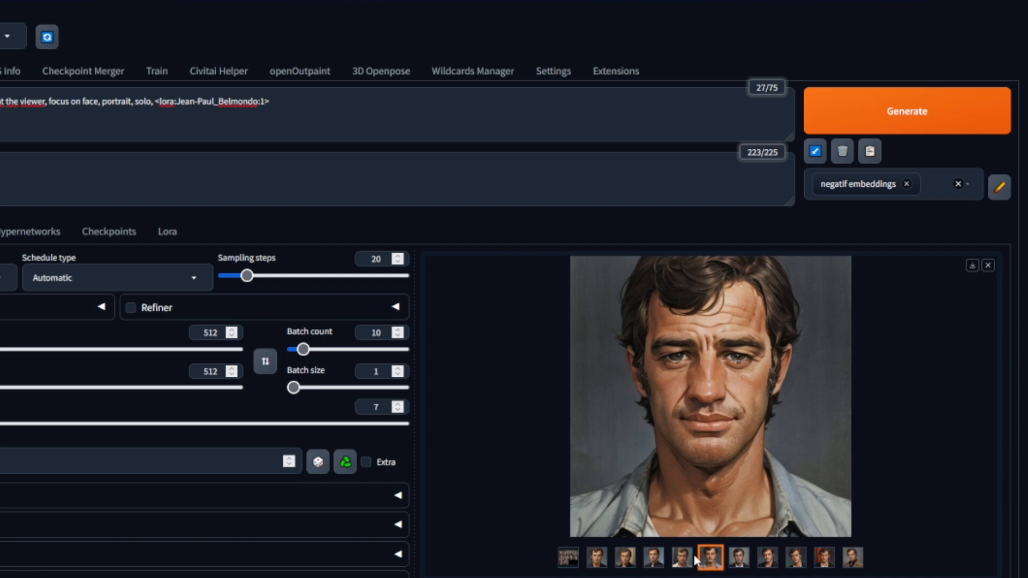
pyautogui.click(741, 563)
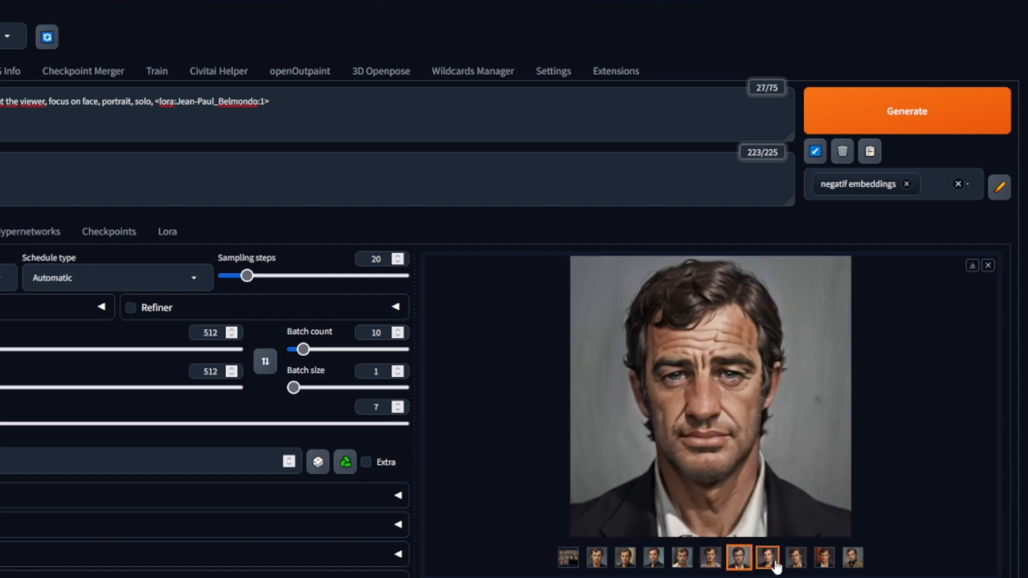
pyautogui.click(771, 563)
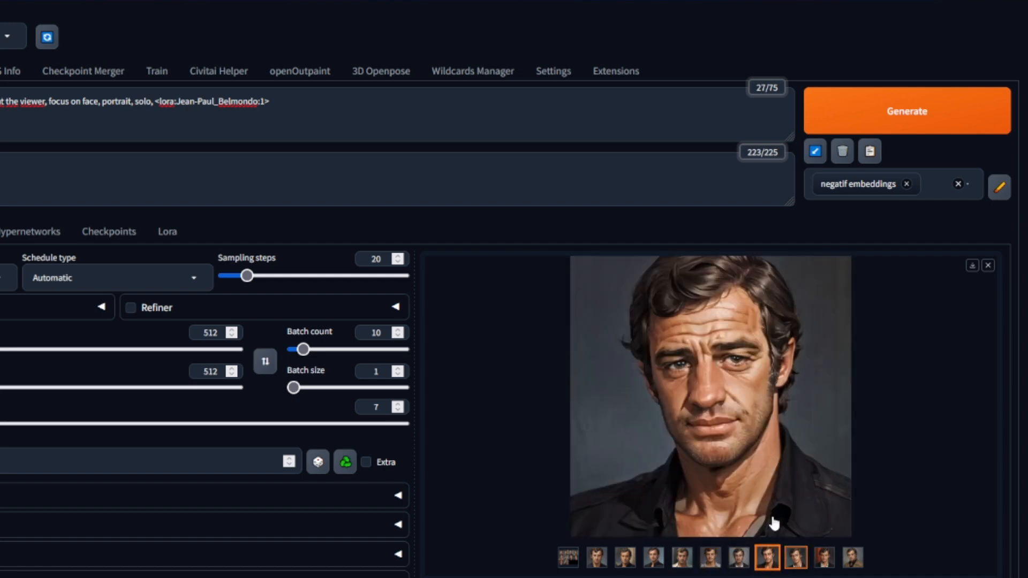
pyautogui.click(797, 559)
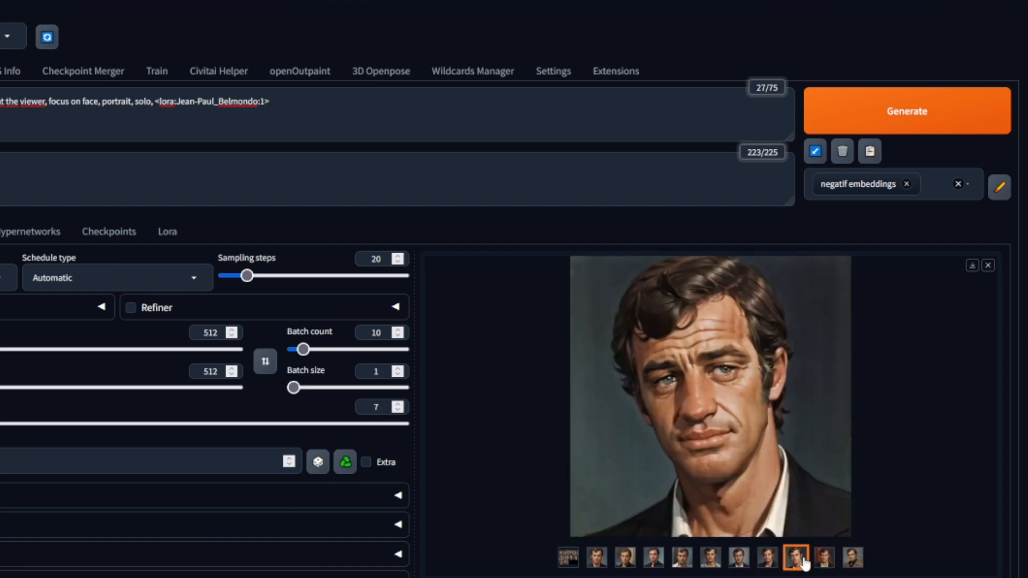
pyautogui.click(825, 559)
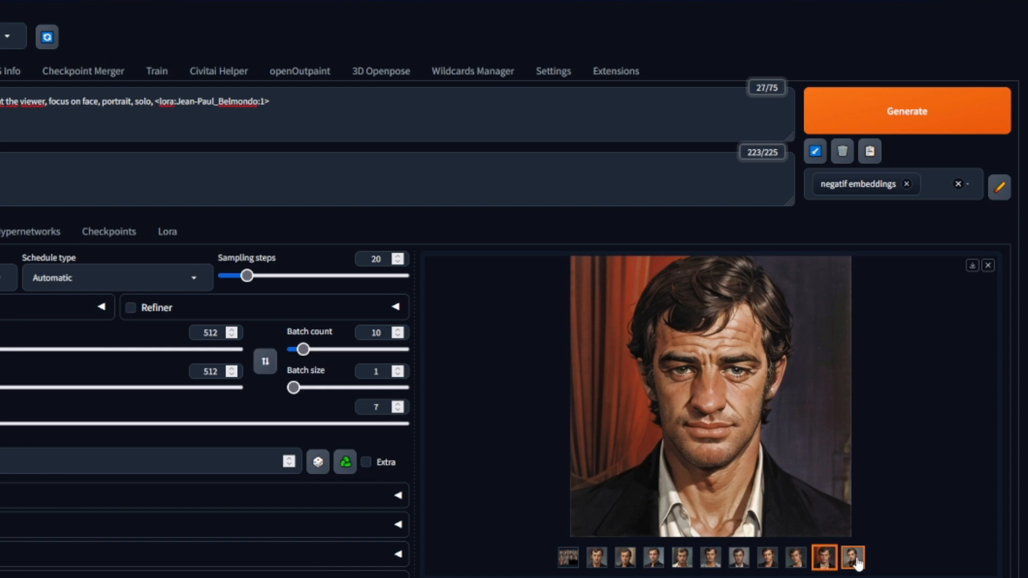
pyautogui.click(856, 560)
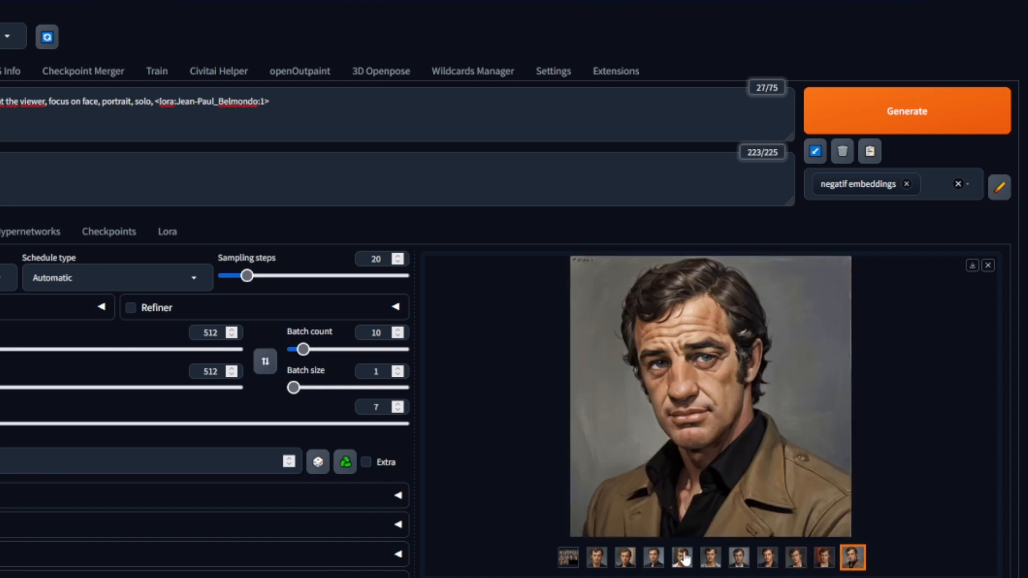
# Review the ten generated portraits individually in order, from the first image to the last, checking the facial likeness.
pyautogui.click(603, 564)
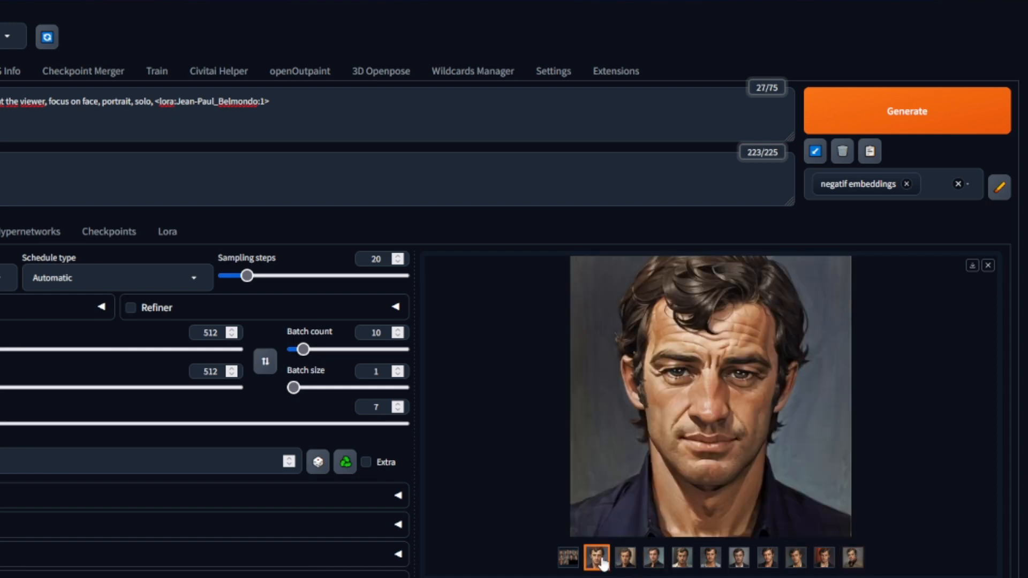
pyautogui.click(631, 567)
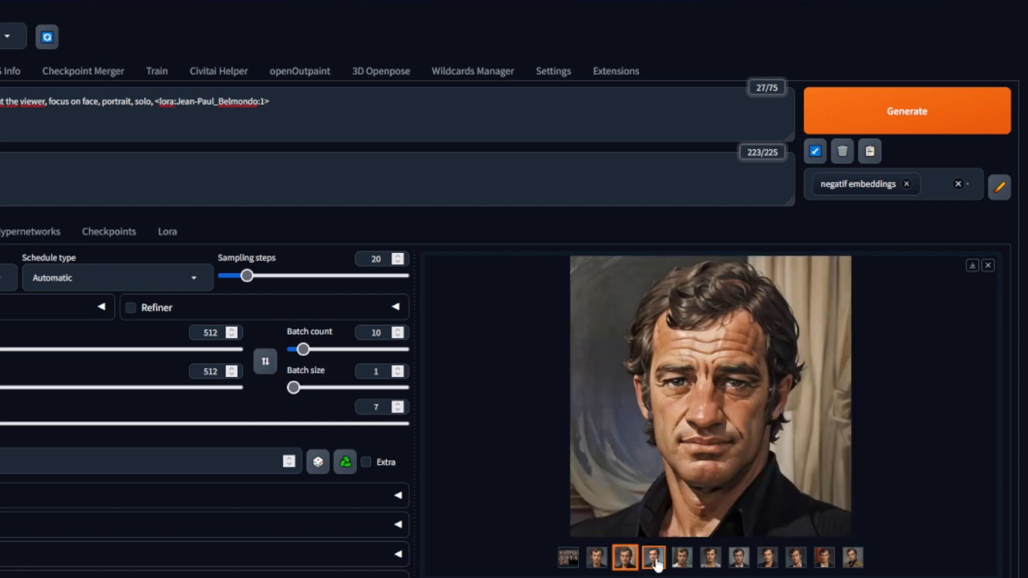
pyautogui.click(654, 565)
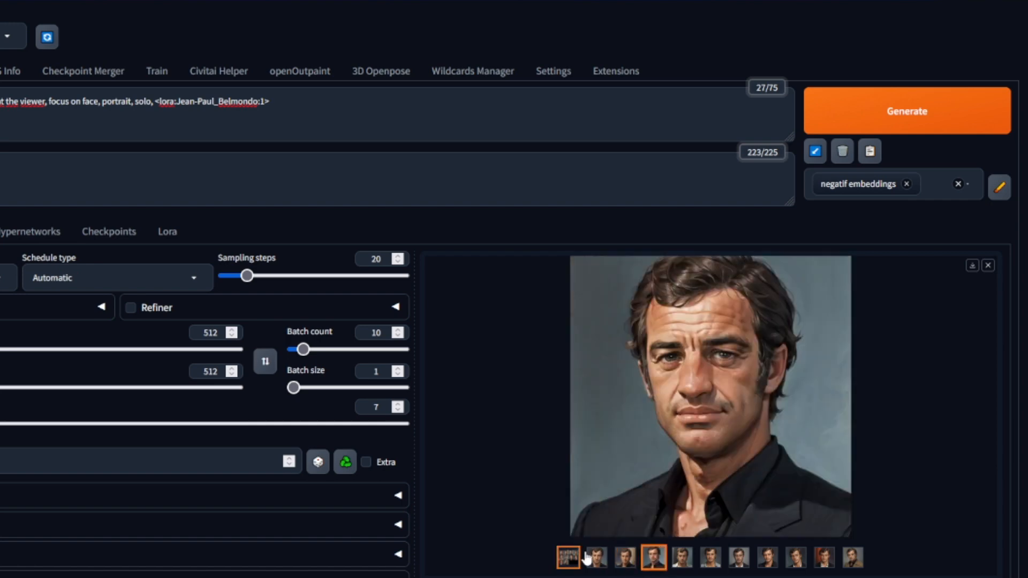
pyautogui.click(685, 562)
pyautogui.click(712, 563)
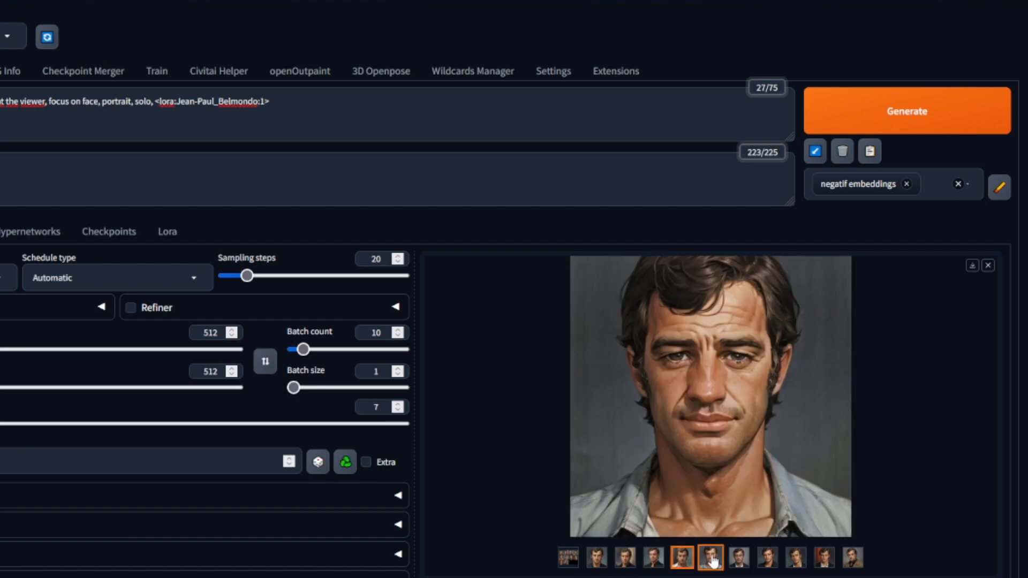
pyautogui.click(739, 565)
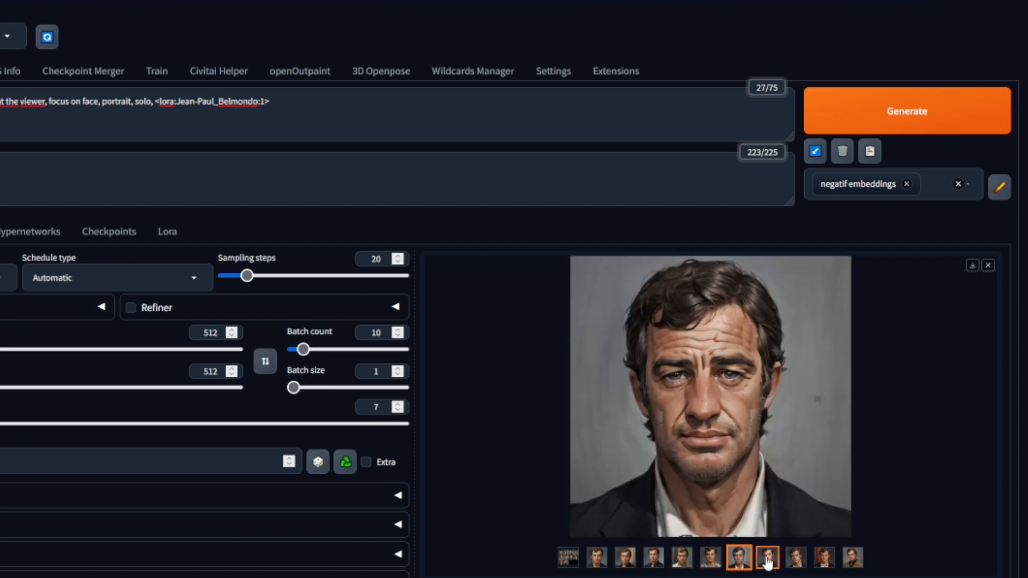
pyautogui.click(767, 564)
pyautogui.click(797, 562)
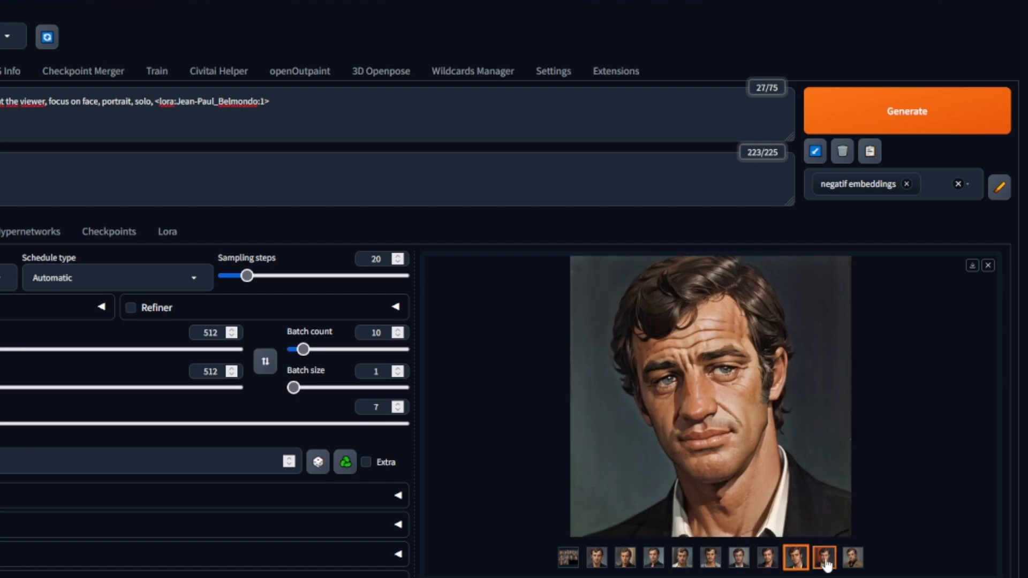
pyautogui.click(827, 561)
pyautogui.click(852, 558)
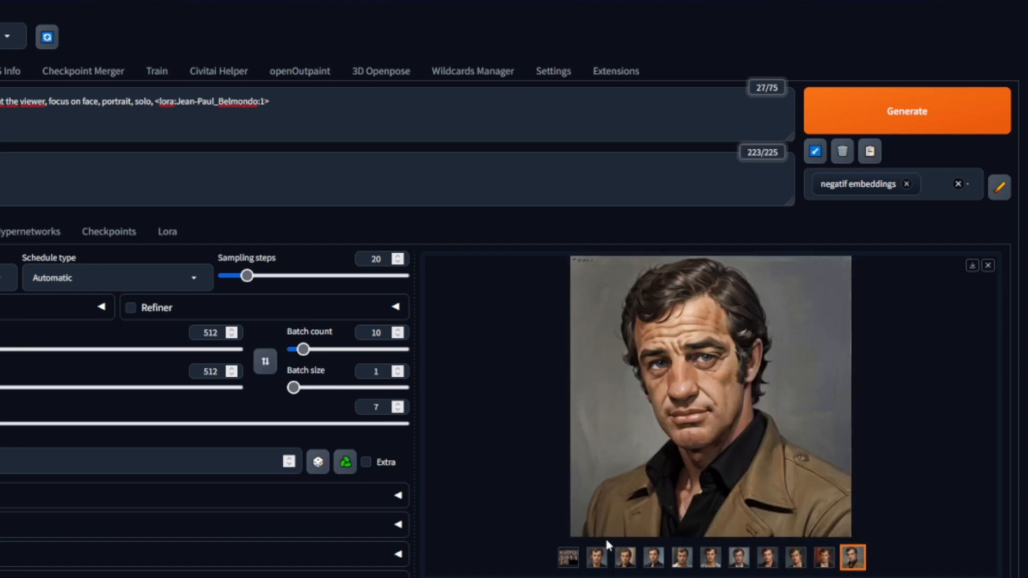
# Return to the first portrait and compare all ten results once more, ending on the portrait with the brown jacket.
pyautogui.click(598, 561)
pyautogui.click(628, 560)
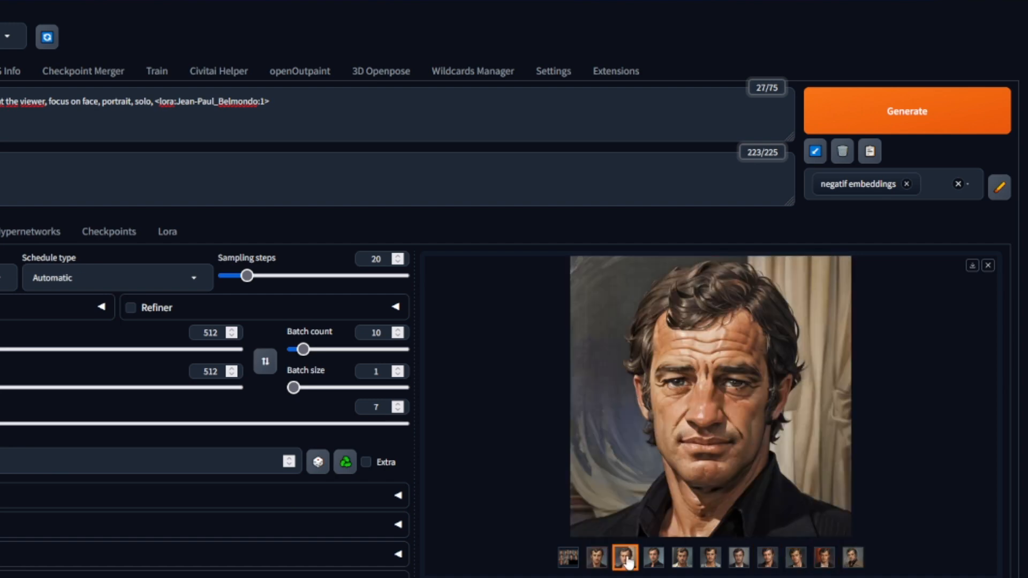
pyautogui.click(659, 562)
pyautogui.click(683, 560)
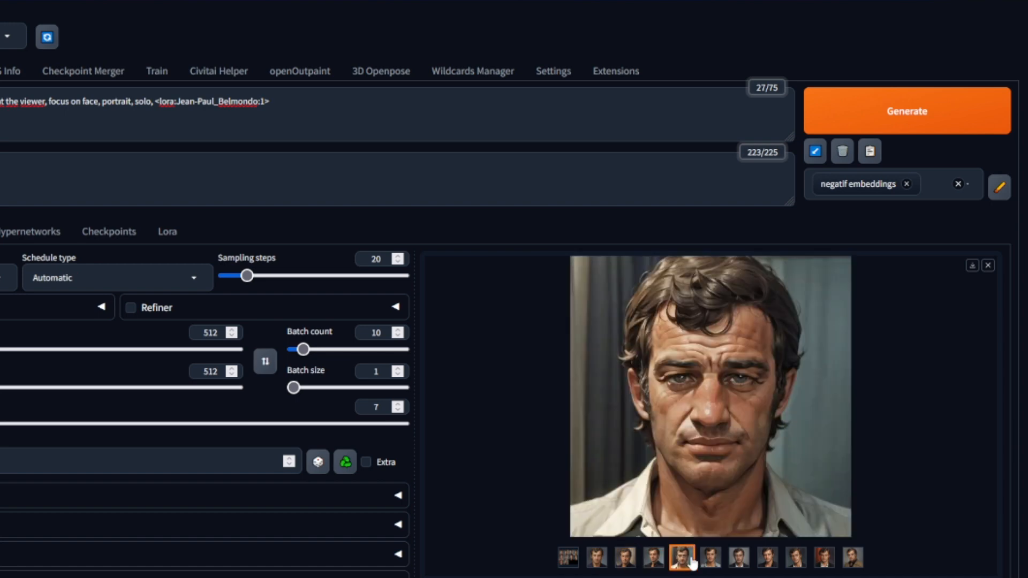
pyautogui.click(711, 559)
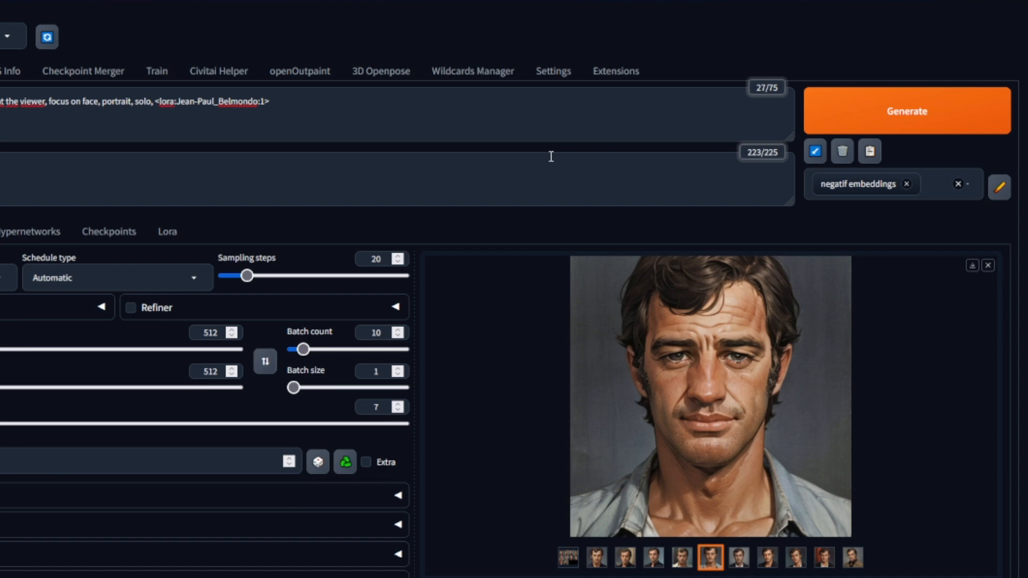
pyautogui.click(740, 566)
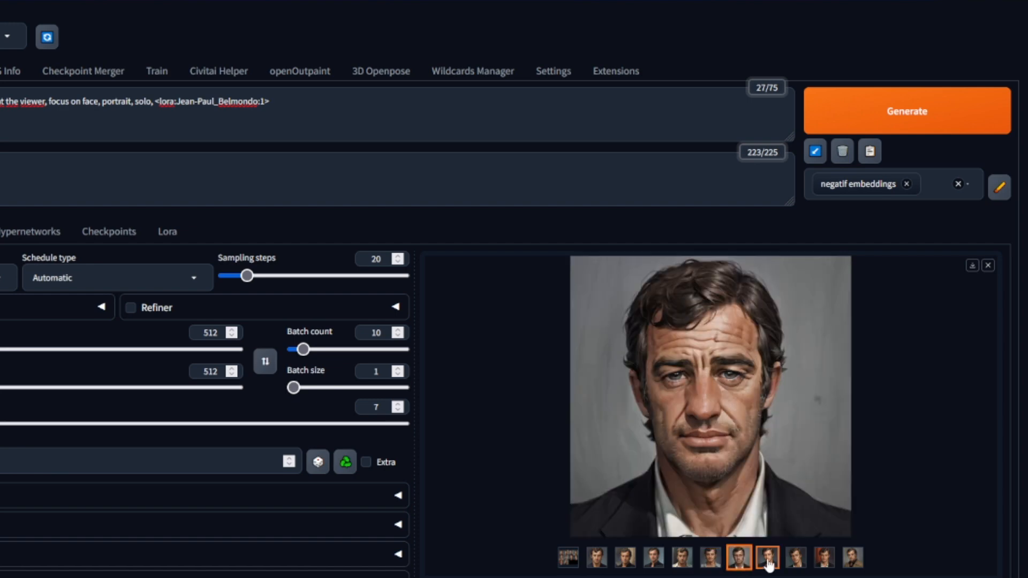
pyautogui.click(769, 564)
pyautogui.click(796, 561)
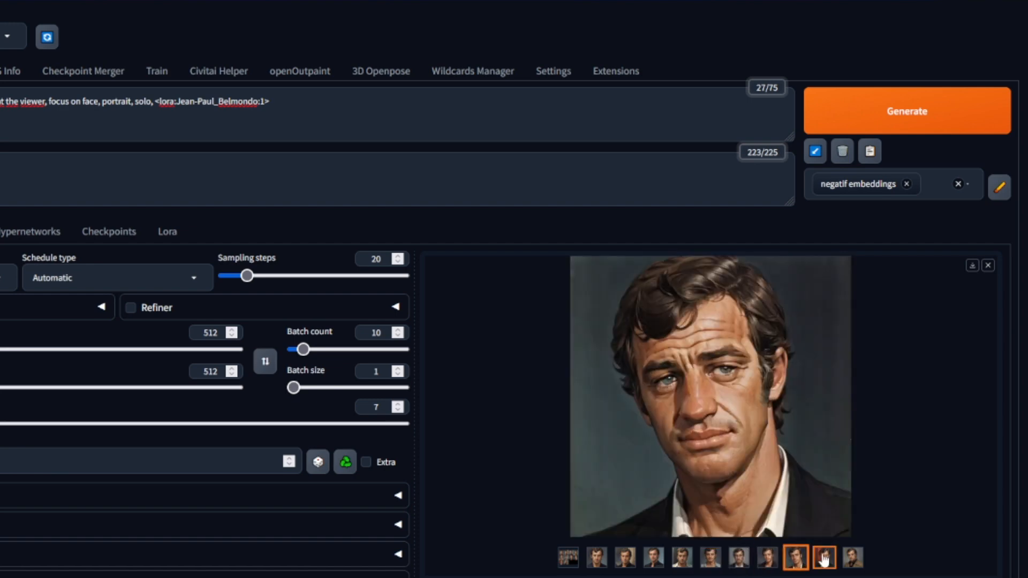
pyautogui.click(825, 560)
pyautogui.click(855, 560)
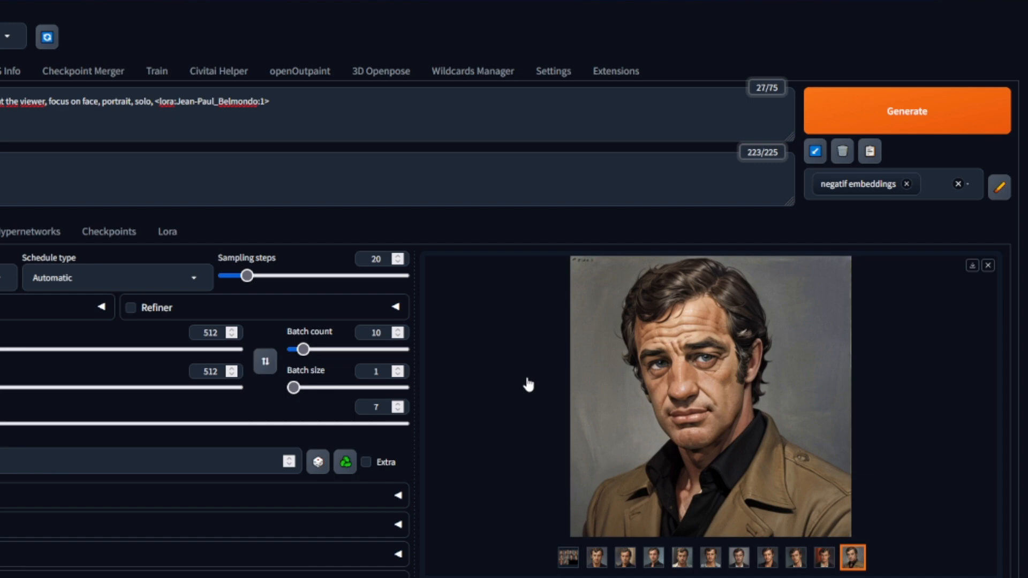